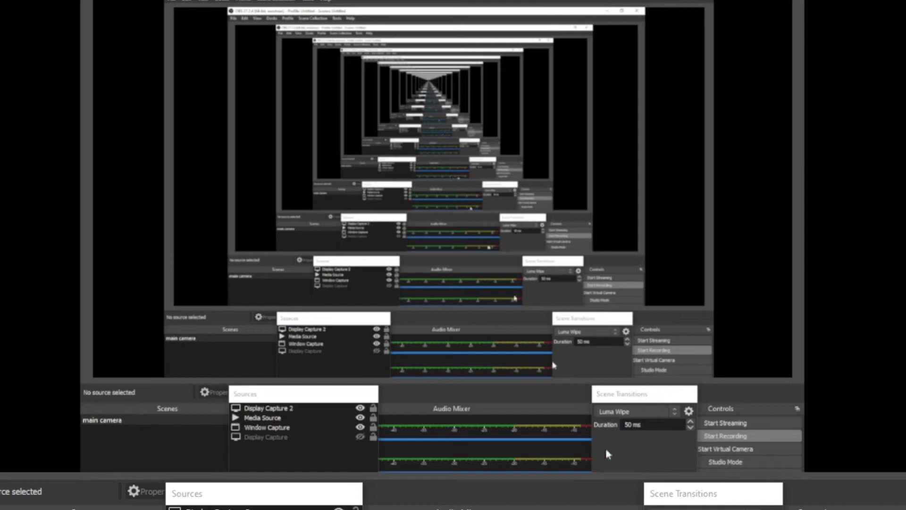
key(space)
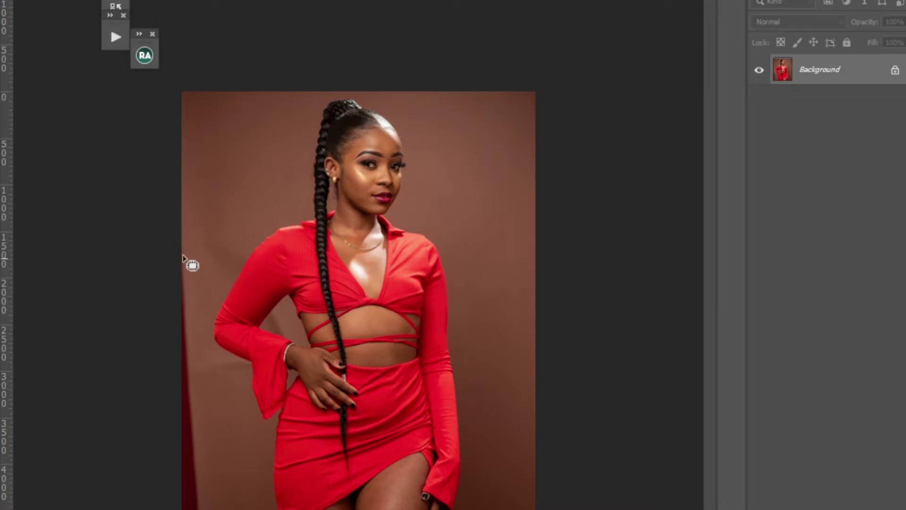
- Select the dark red strip along the photo's left edge and replace it with a Content-Aware fill
mouse_move(185, 241)
mouse_down()
mouse_move(198, 474)
mouse_move(179, 291)
mouse_move(199, 196)
mouse_up()
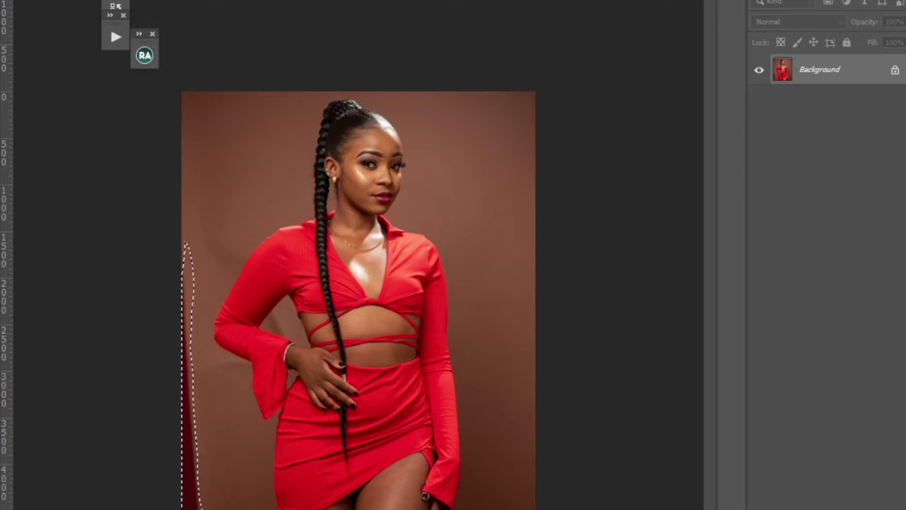
click(21, 0)
click(44, 154)
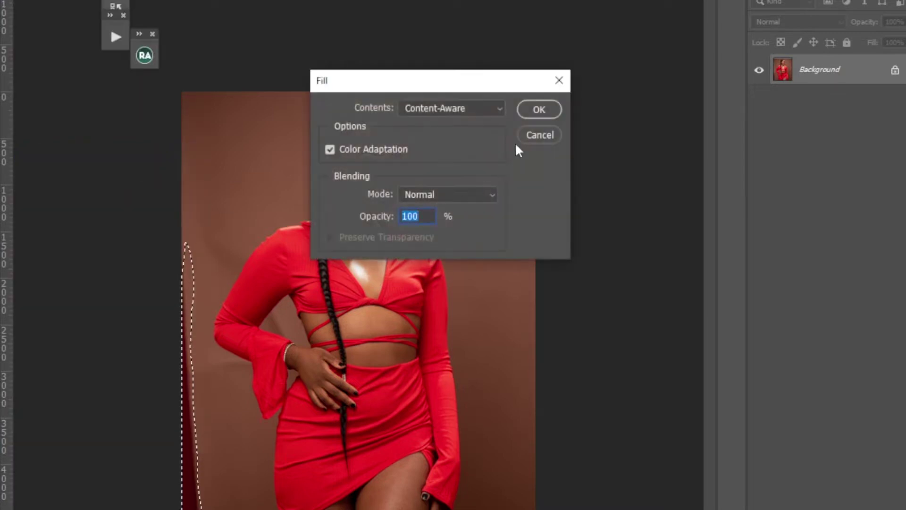
click(537, 111)
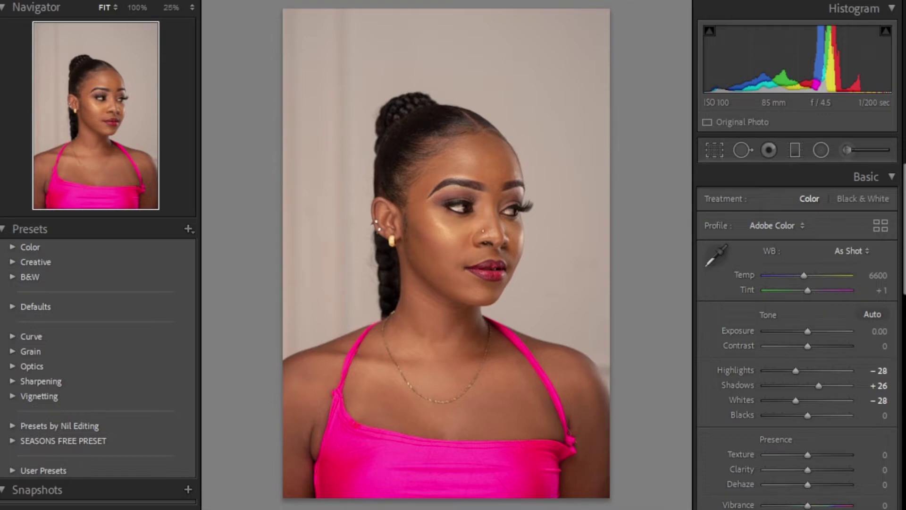
key(Right)
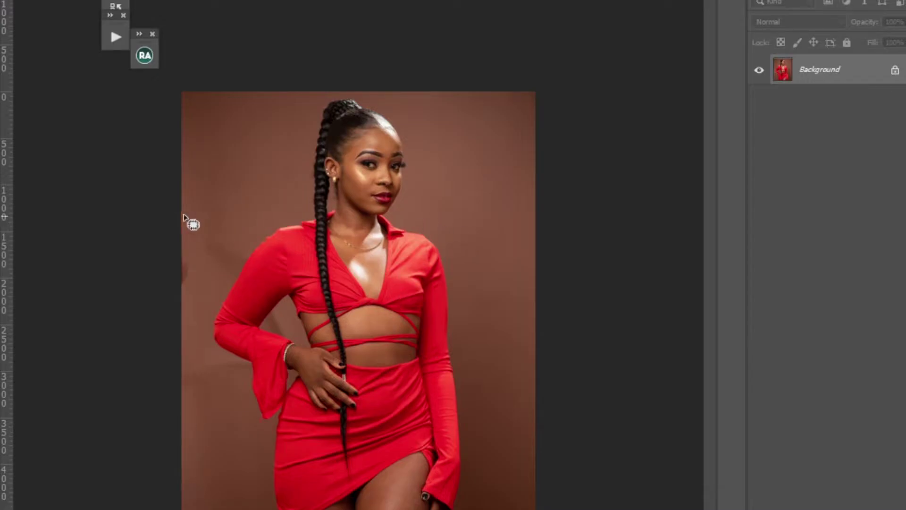
- Patch the leftover dark spot at the backdrop's left edge and the uneven areas beside the subject
drag(183, 207, 182, 304)
click(183, 248)
mouse_move(183, 216)
mouse_down()
mouse_move(192, 324)
mouse_move(185, 322)
mouse_up()
drag(212, 202, 236, 195)
drag(226, 217, 238, 161)
click(205, 193)
drag(239, 128, 258, 139)
click(263, 140)
- Duplicate the Background layer and mask the copy with an automatic subject selection
key(ctrl+j)
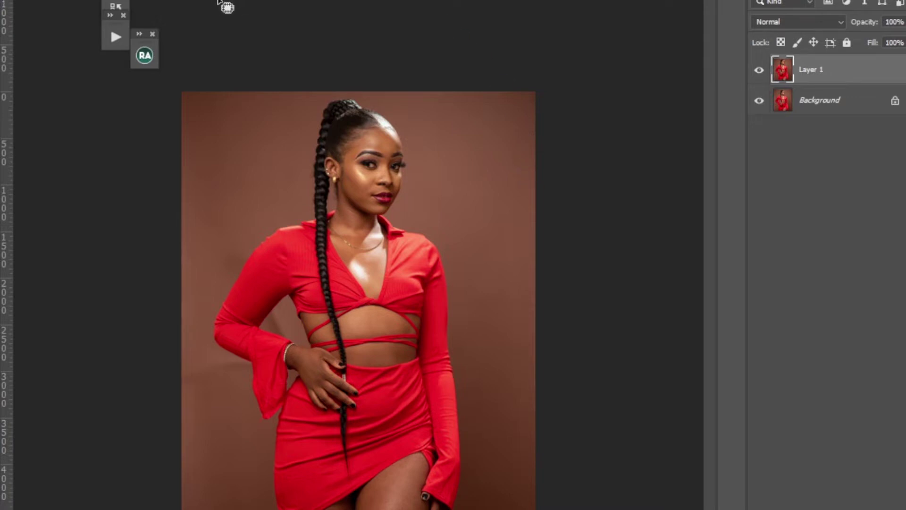
key(alt+s)
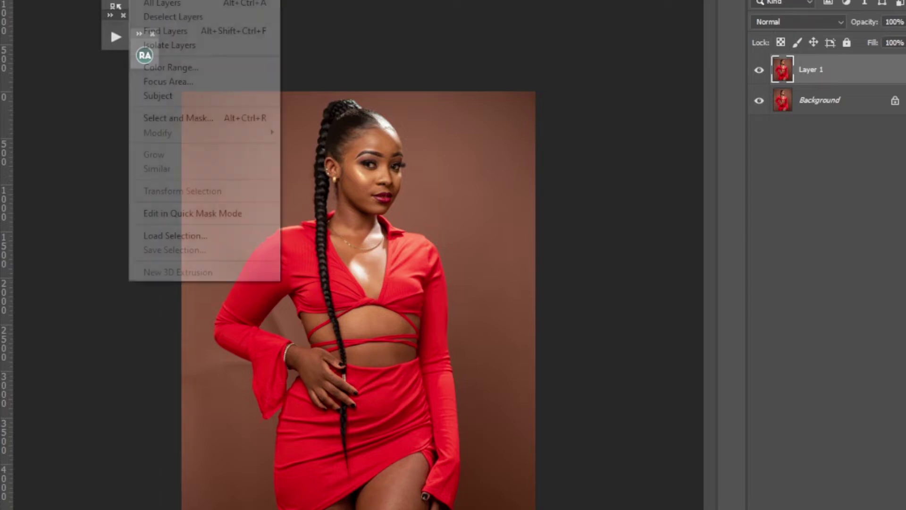
click(154, 95)
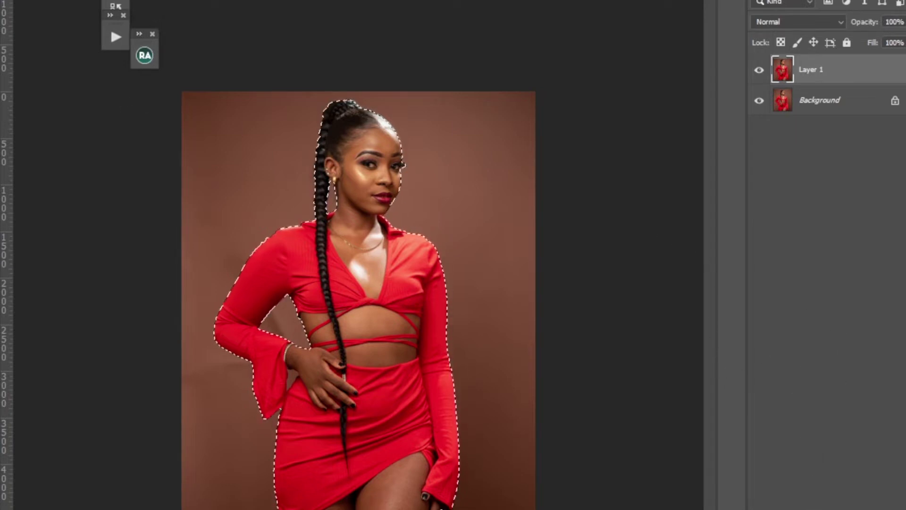
click(816, 509)
- Add an empty layer above Background and recolour the gradient's three stops with browns sampled from the backdrop
click(839, 104)
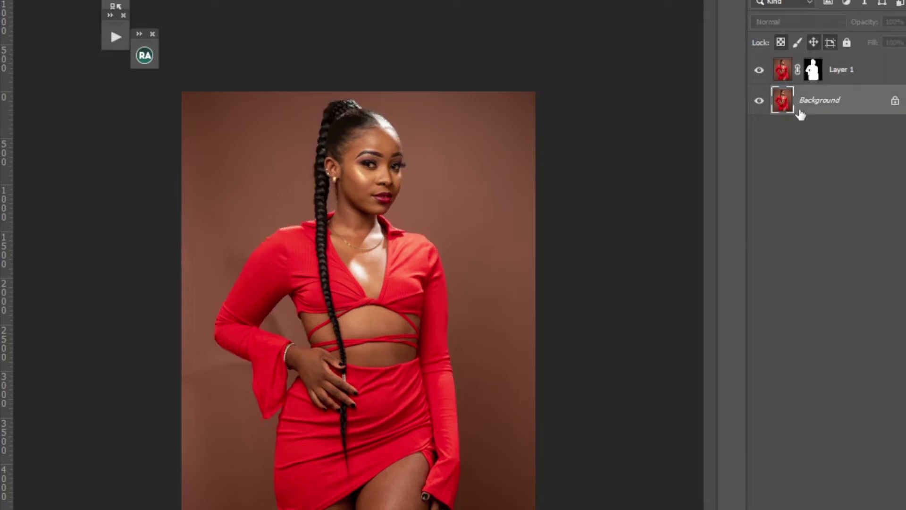
key(ctrl+alt+shift+n)
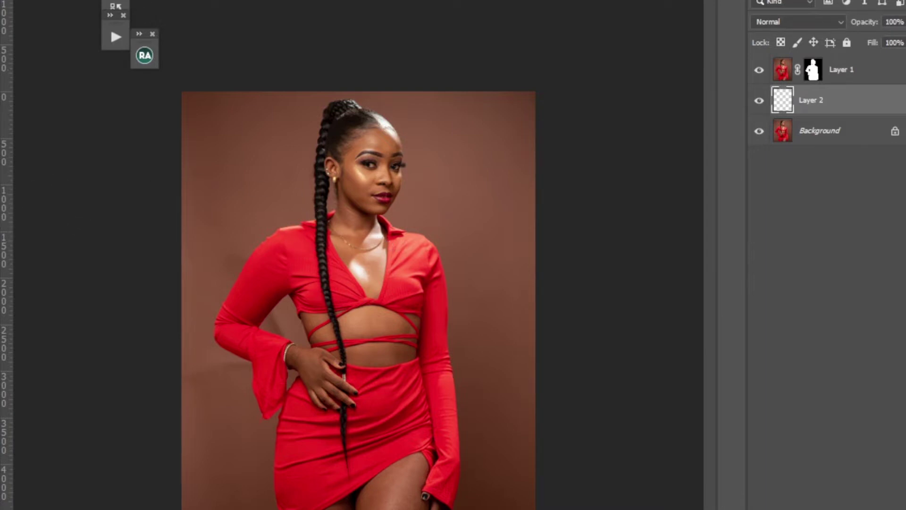
drag(318, 236, 507, 196)
click(400, 460)
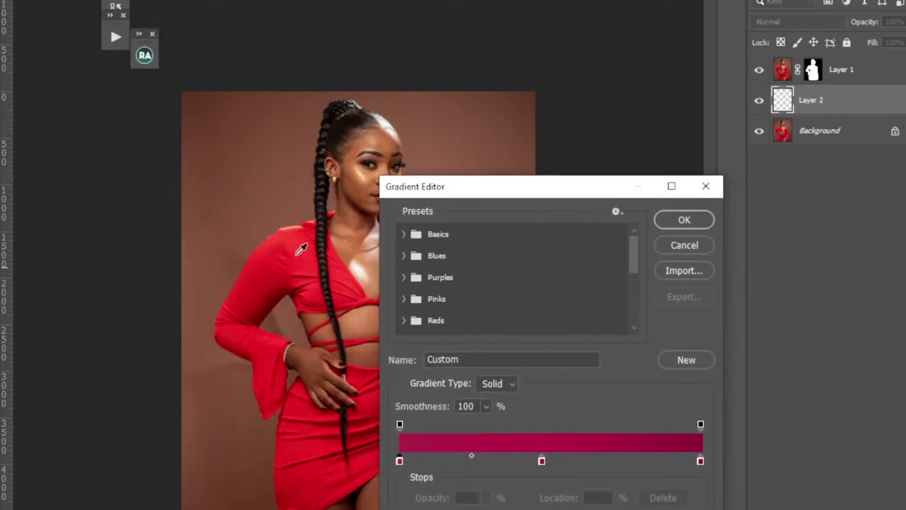
click(225, 141)
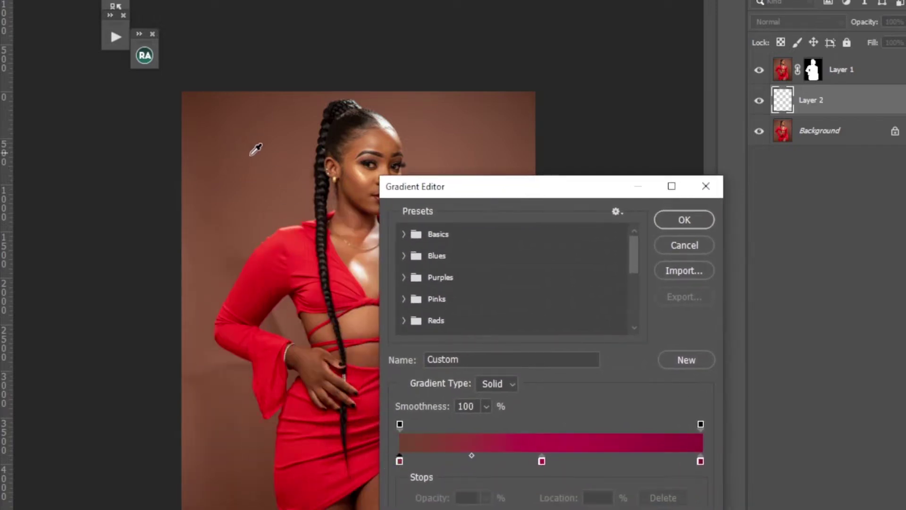
click(701, 461)
click(531, 112)
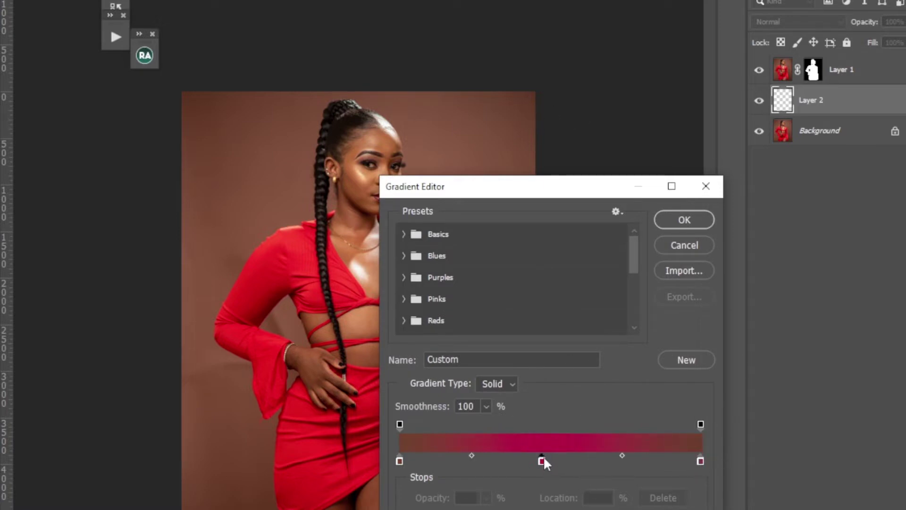
click(394, 100)
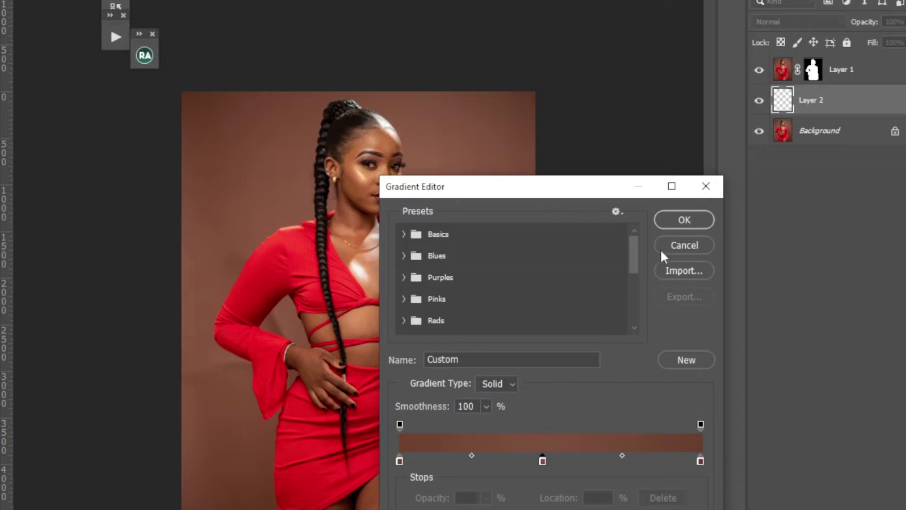
click(679, 222)
- Draw the brown gradient horizontally across the whole empty layer and inspect it with the masked subject layer temporarily hidden
drag(174, 304, 561, 321)
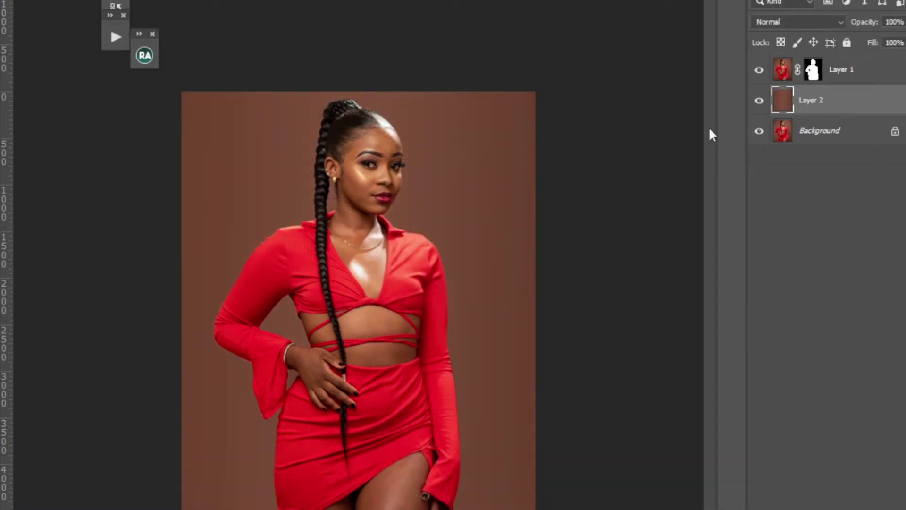
click(760, 70)
click(759, 70)
click(759, 75)
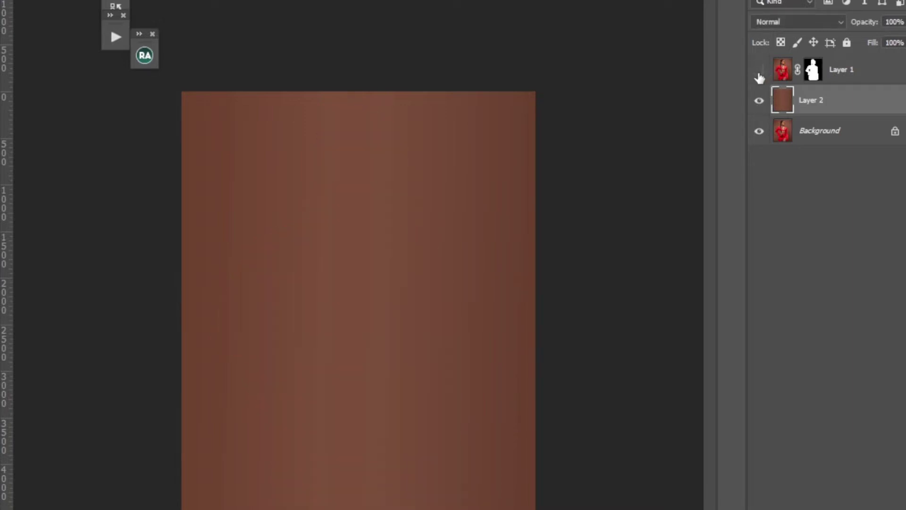
click(758, 71)
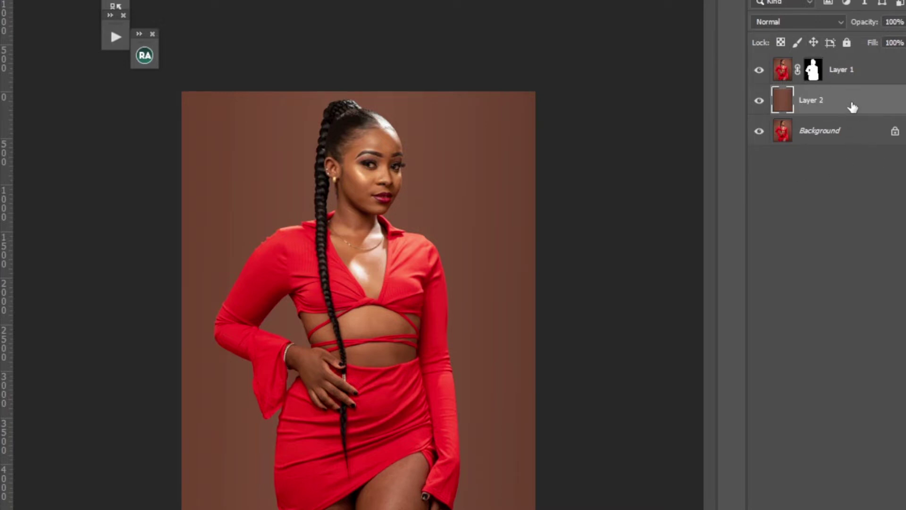
- Group Layer 1 and Layer 2 and set the group's opacity to 38%
click(848, 75)
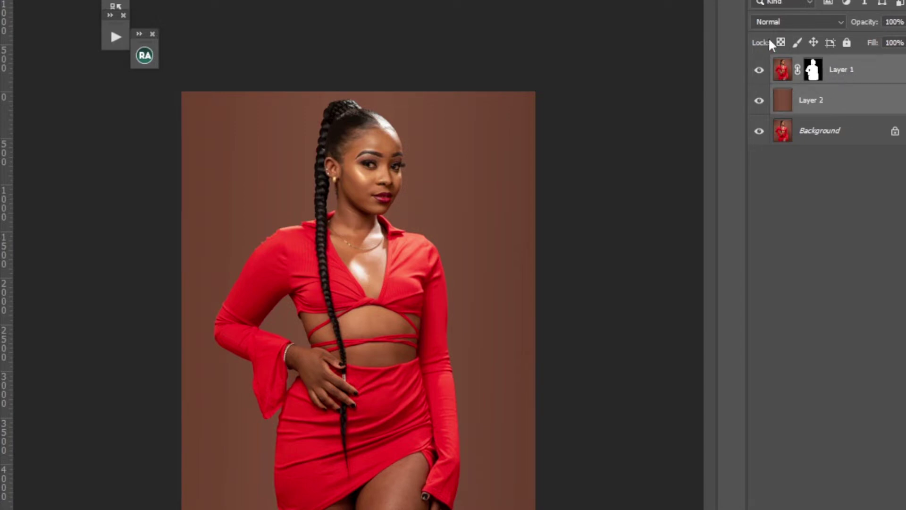
key(ctrl+g)
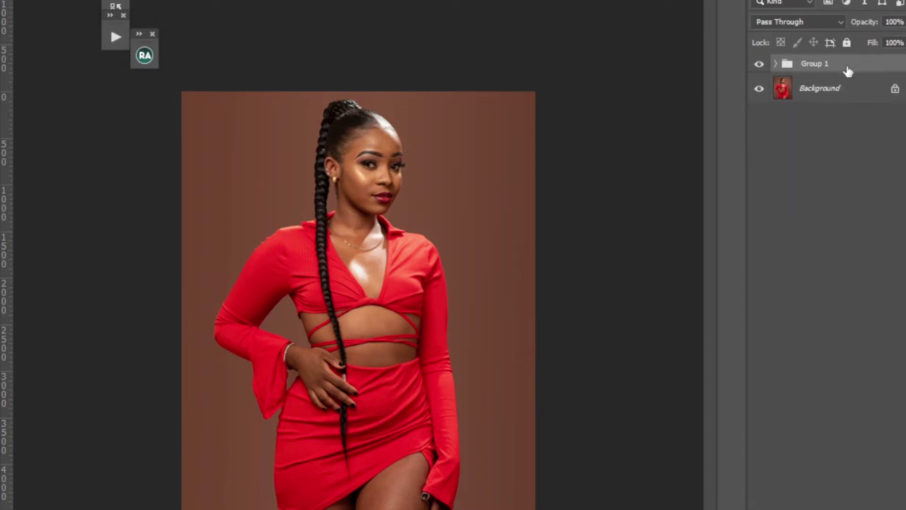
drag(905, 40, 895, 40)
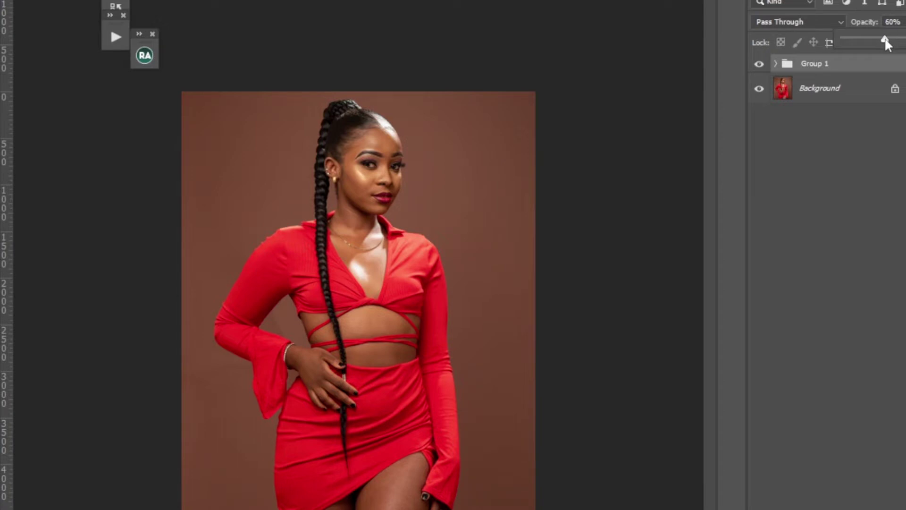
drag(883, 38, 877, 38)
drag(871, 40, 870, 39)
- Try to patch small spots on the subject's forehead with Layer 2 inside Group 1 selected
key(ctrl+plus)
key(ctrl+plus)
key(ctrl+plus)
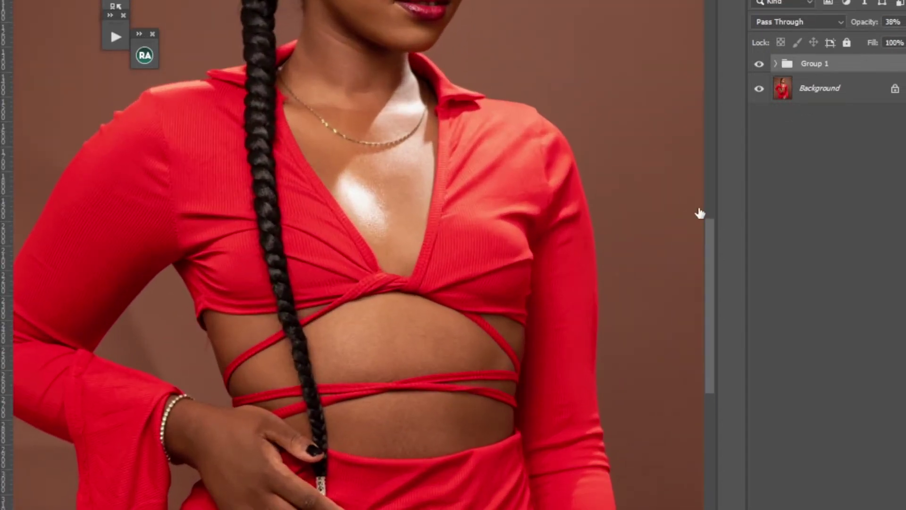
drag(710, 329, 722, 247)
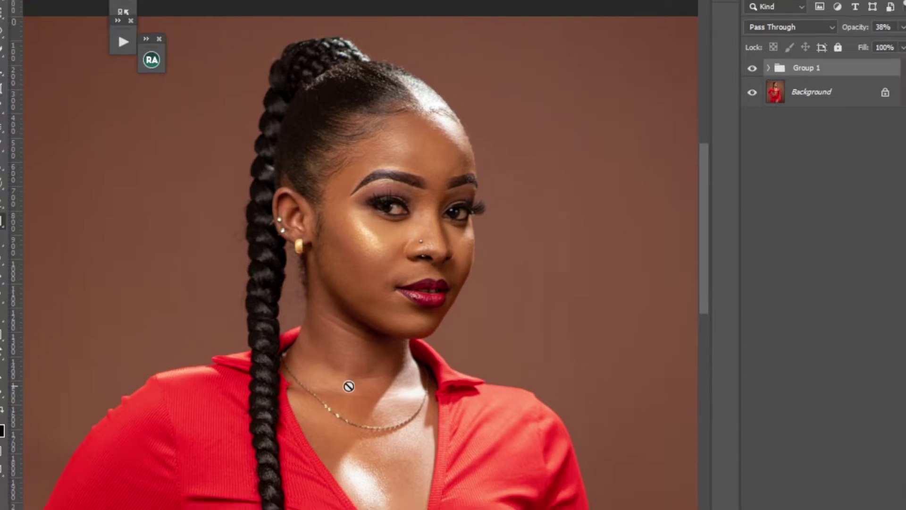
key(i)
scroll(348, 384, up, 4)
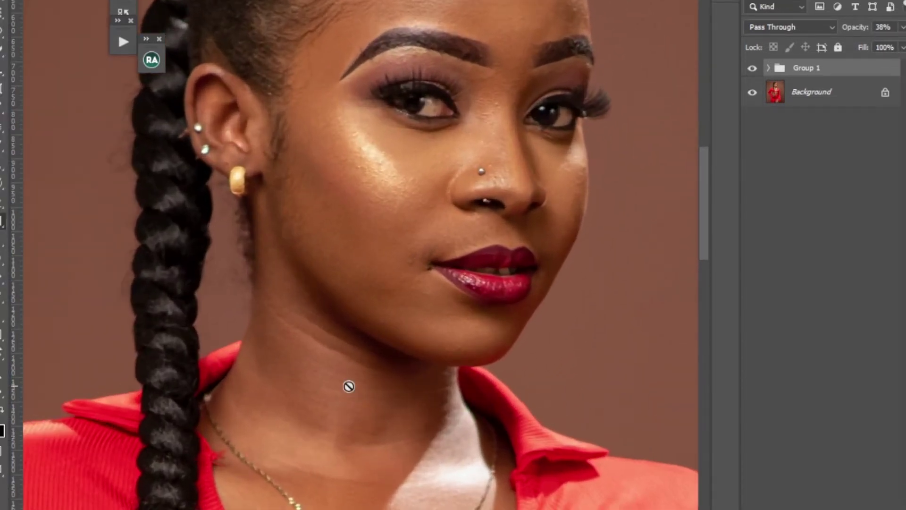
drag(703, 234, 714, 203)
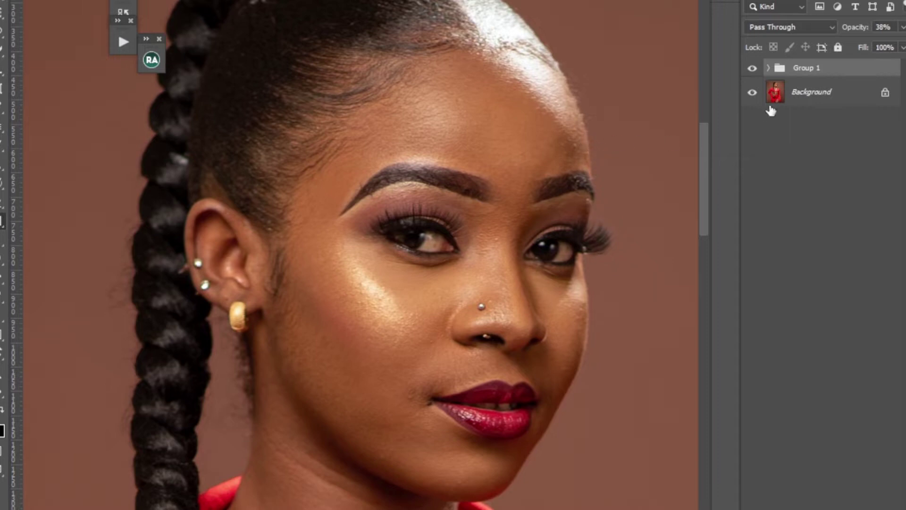
click(768, 68)
click(813, 125)
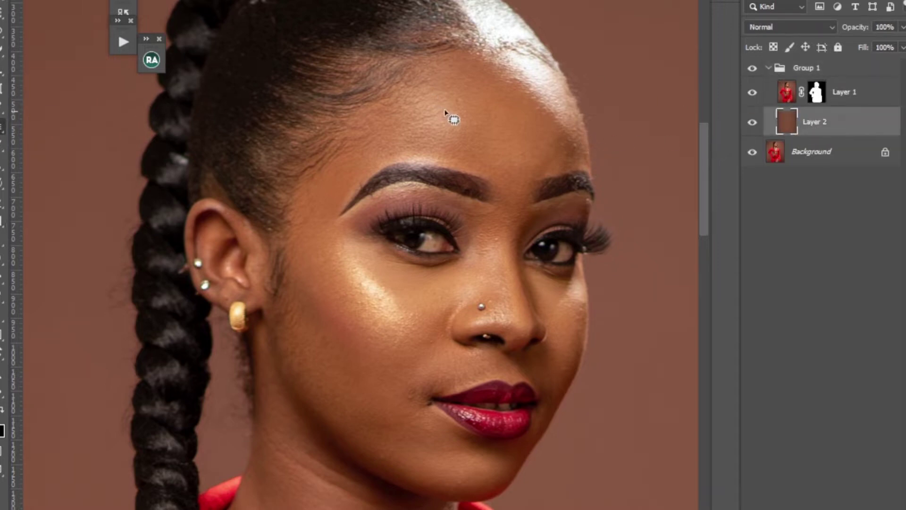
mouse_move(453, 100)
mouse_down()
mouse_move(460, 90)
mouse_move(468, 101)
mouse_move(454, 101)
mouse_up()
mouse_move(475, 133)
mouse_down()
mouse_move(470, 121)
mouse_move(487, 125)
mouse_up()
drag(484, 118, 498, 98)
mouse_move(527, 137)
mouse_down()
mouse_move(530, 147)
mouse_move(524, 134)
mouse_up()
key(ctrl+d)
- Flatten the image into the Background and keep a single duplicate of that layer above it
click(769, 68)
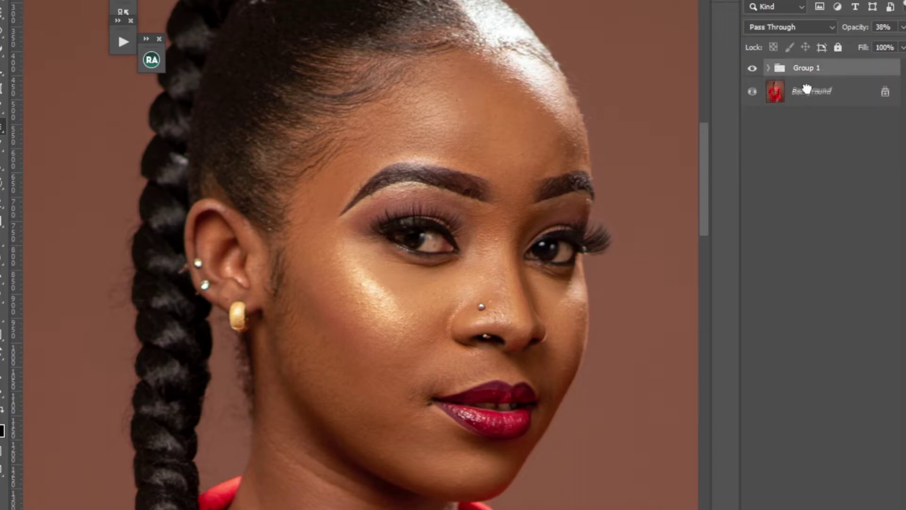
right_click(812, 96)
click(798, 208)
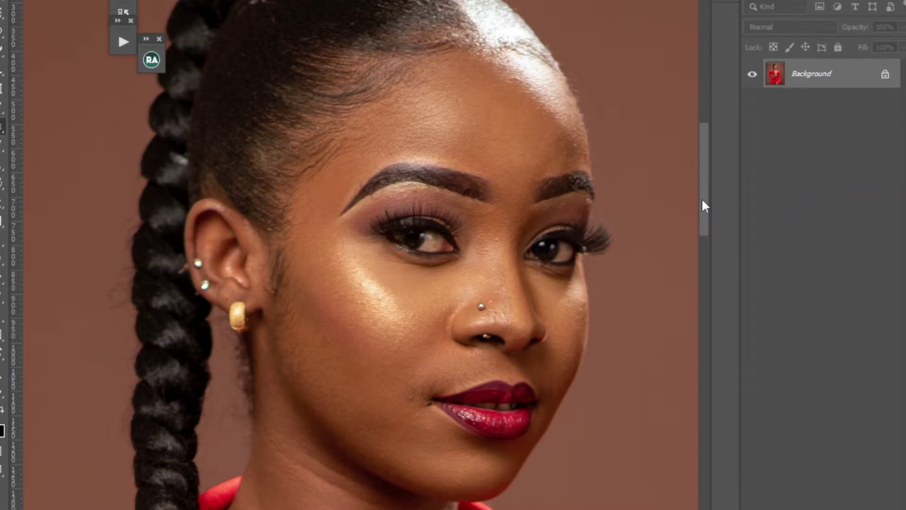
key(ctrl+j)
key(ctrl+j)
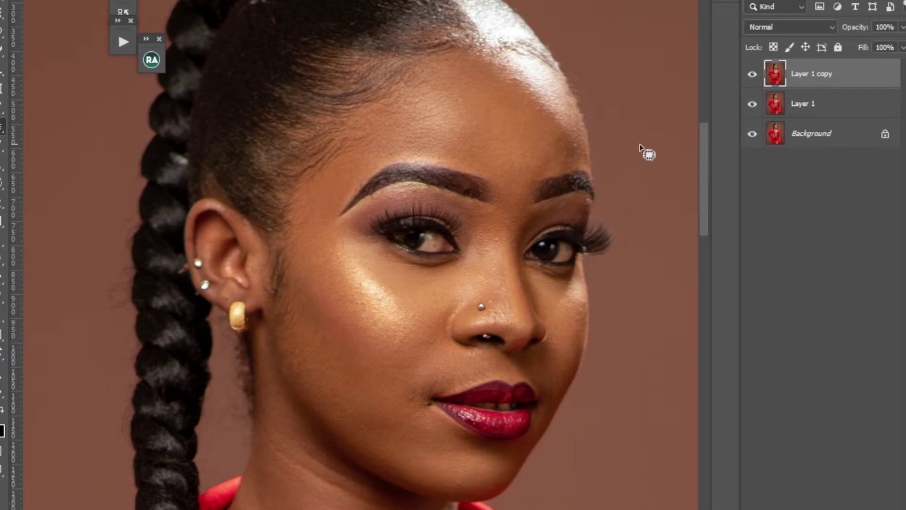
key(ctrl+z)
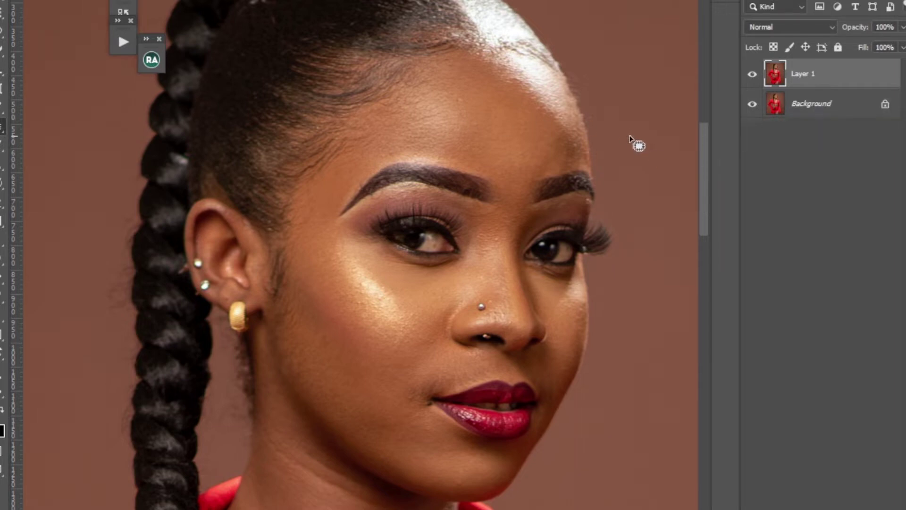
- Run the basic frequency separation action on the duplicate layer with a Gaussian Blur radius of 3 pixels
click(123, 42)
scroll(300, 481, down, 5)
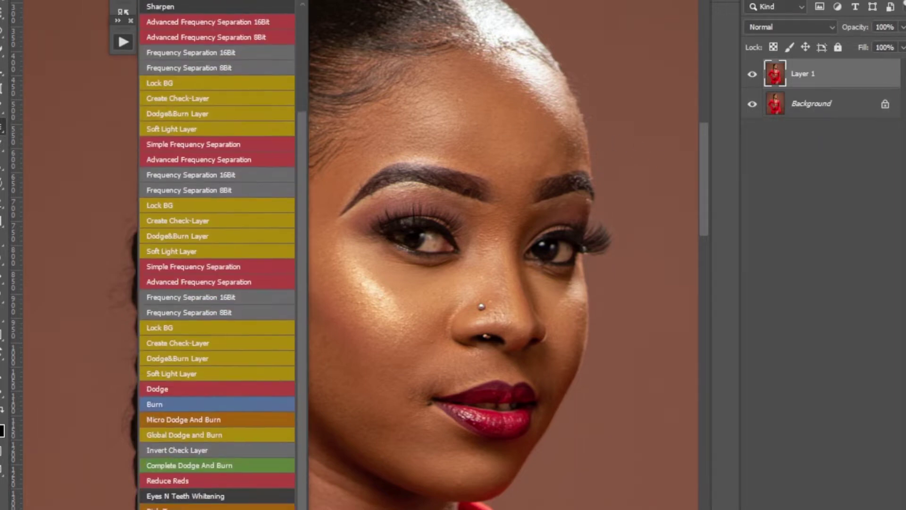
click(236, 236)
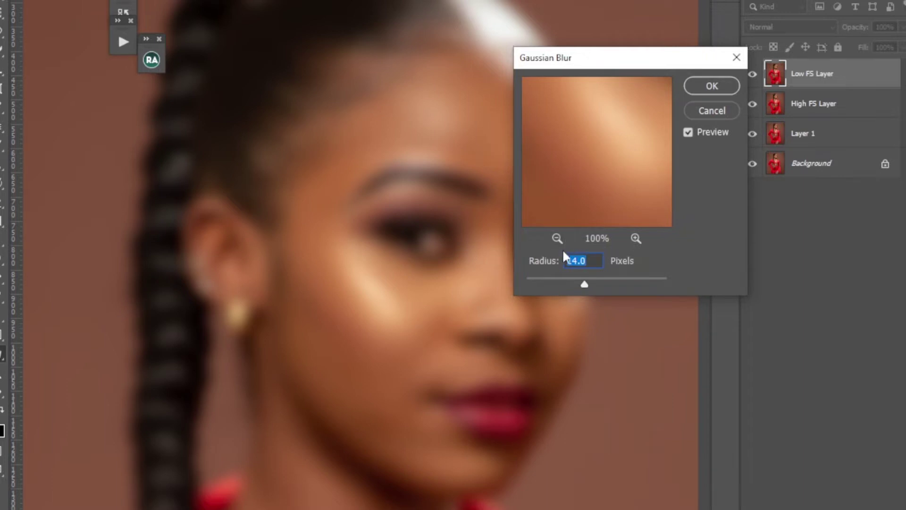
text(4)
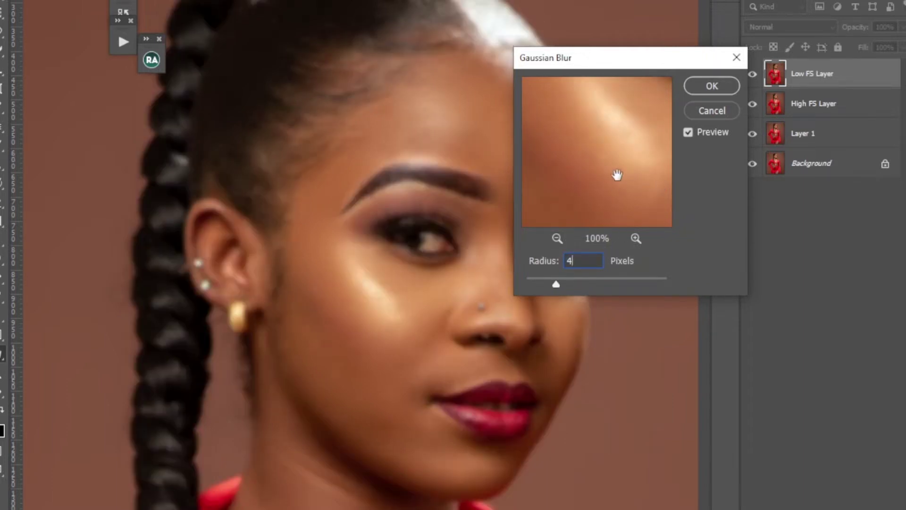
text(3)
click(709, 87)
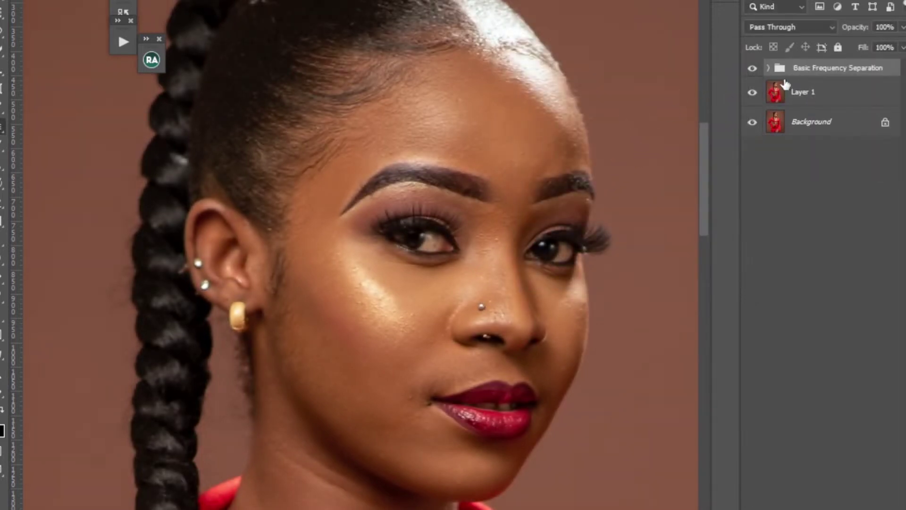
- Heal small blemishes on the cheeks, neck and chest on the High FS Layer with the Healing Brush
click(768, 68)
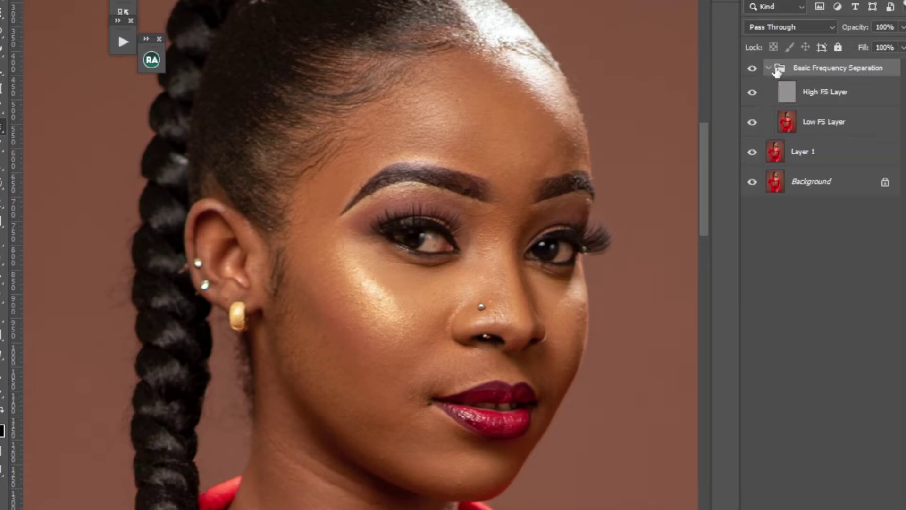
click(816, 95)
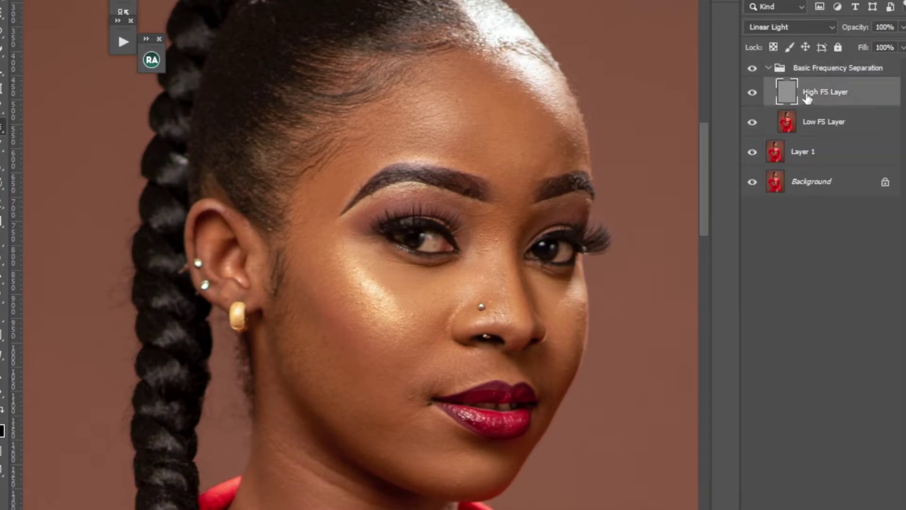
right_click(2, 127)
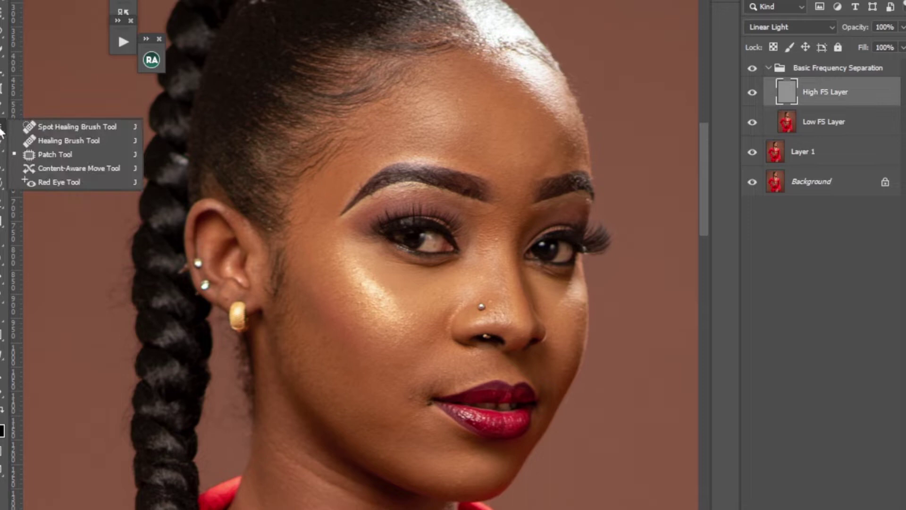
click(43, 139)
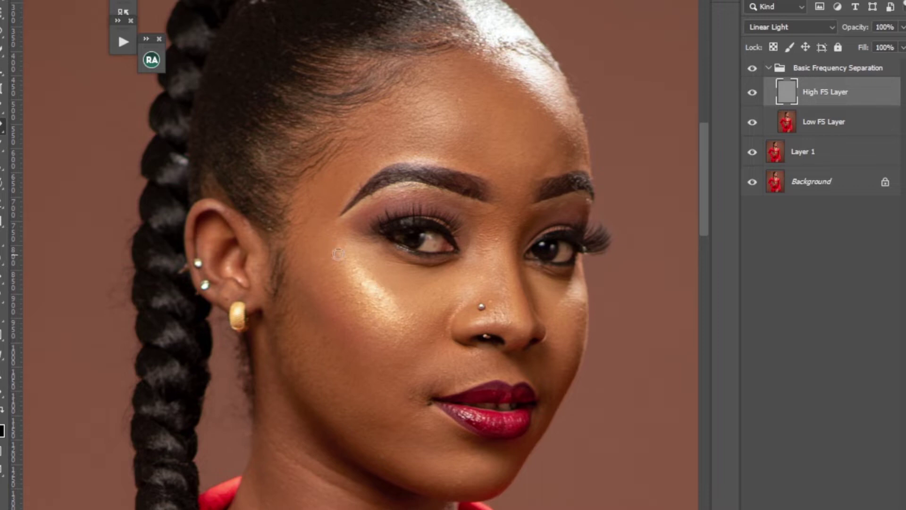
alt+click(331, 342)
drag(702, 218, 702, 238)
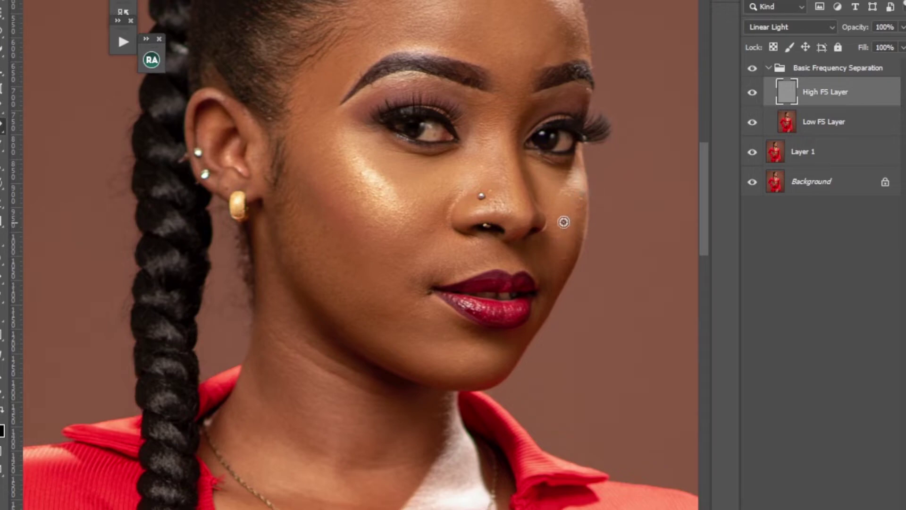
drag(702, 233, 698, 286)
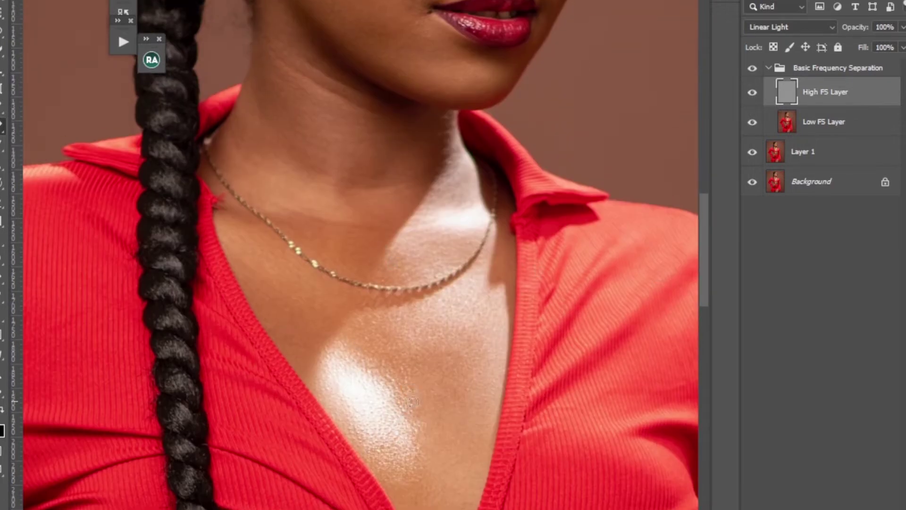
drag(702, 250, 703, 223)
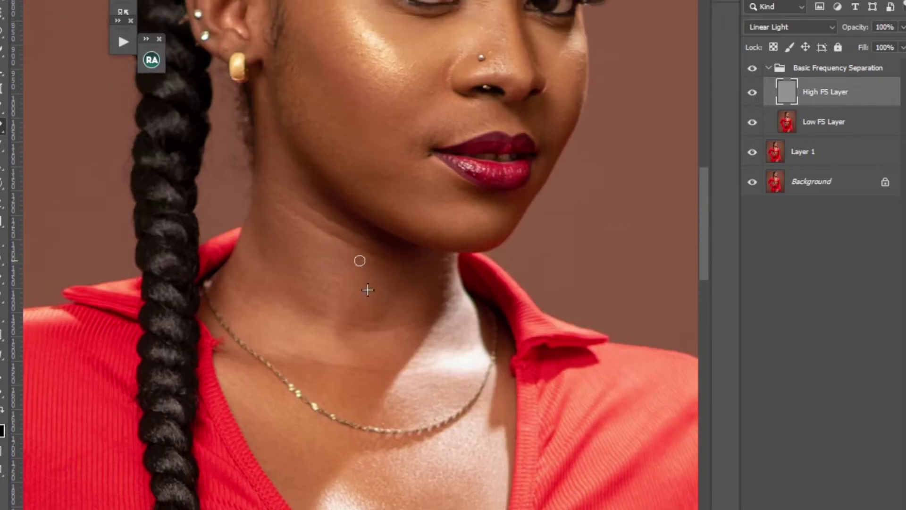
drag(701, 209, 709, 161)
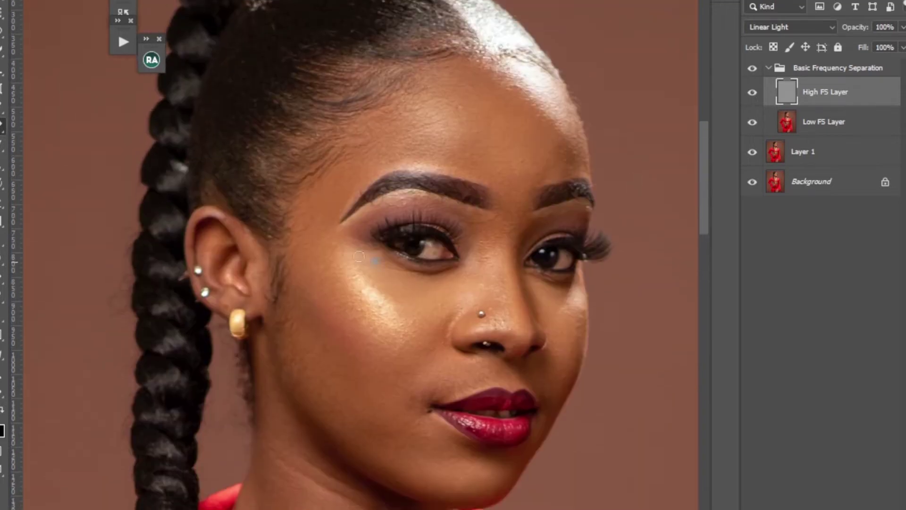
- Heal the remaining small spots around the eye, on the forehead, beside the mouth and on the chin of the High FS Layer
alt+click(302, 232)
drag(391, 159, 402, 148)
click(617, 159)
scroll(704, 177, down, 2)
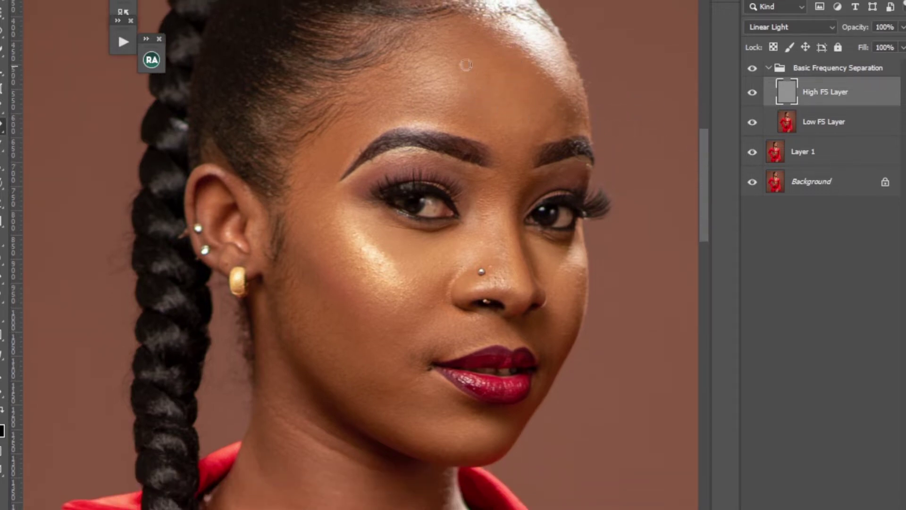
alt+click(461, 77)
drag(489, 86, 490, 106)
drag(432, 305, 427, 314)
alt+click(410, 406)
drag(418, 367, 416, 372)
drag(706, 208, 686, 356)
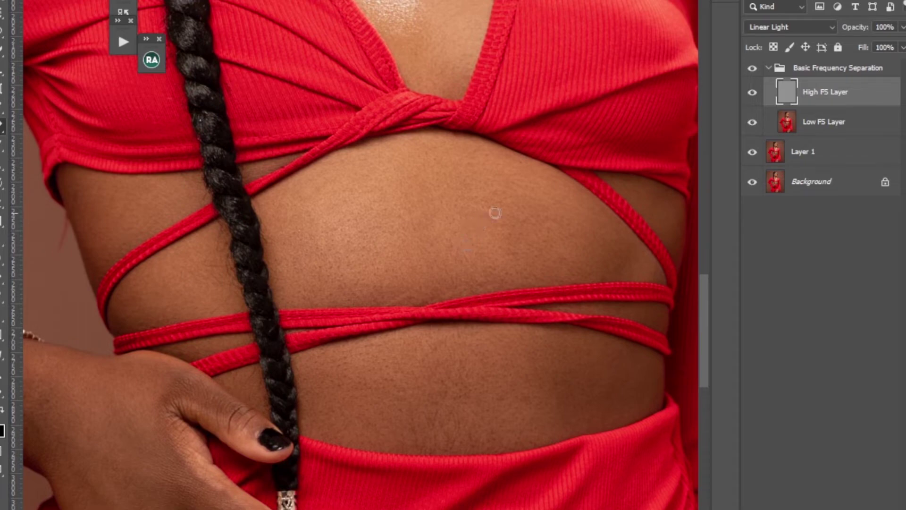
drag(708, 298, 707, 144)
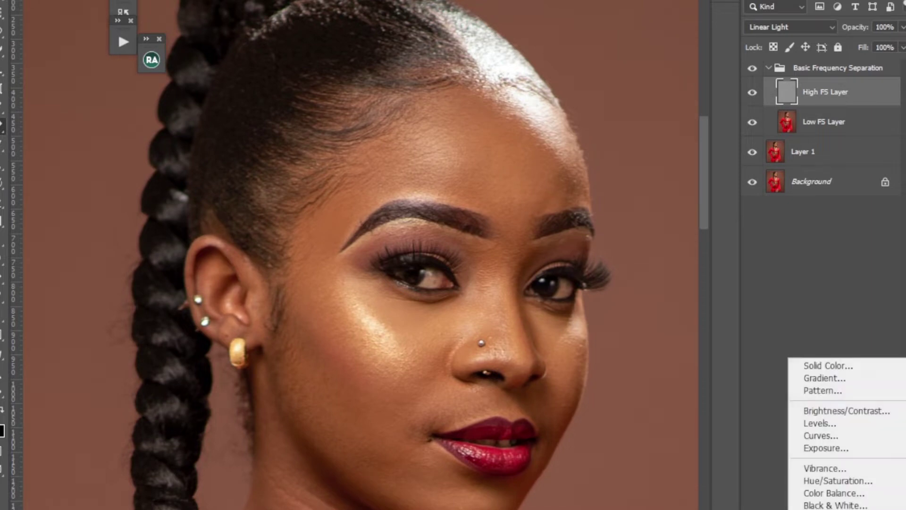
- Add a Black & White adjustment layer above the High FS Layer and lower its Reds value to darken the skin tones
click(812, 504)
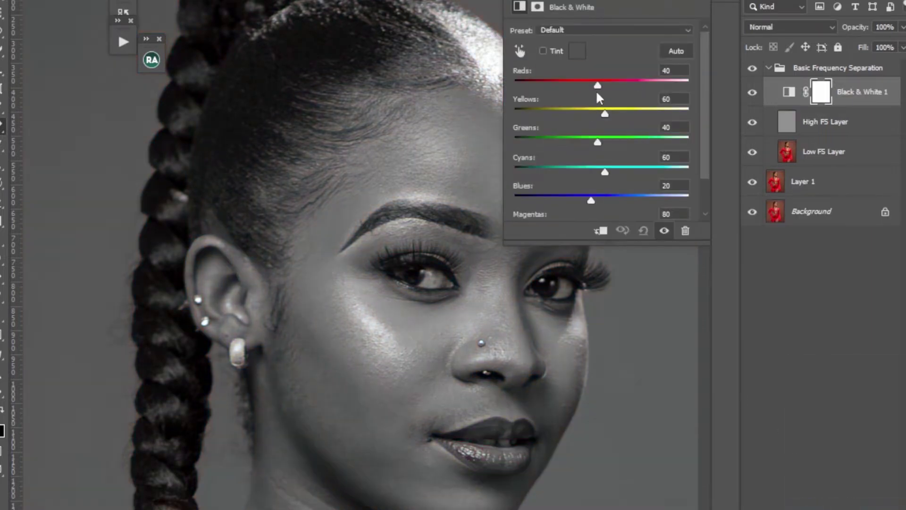
drag(597, 85, 578, 86)
click(705, 17)
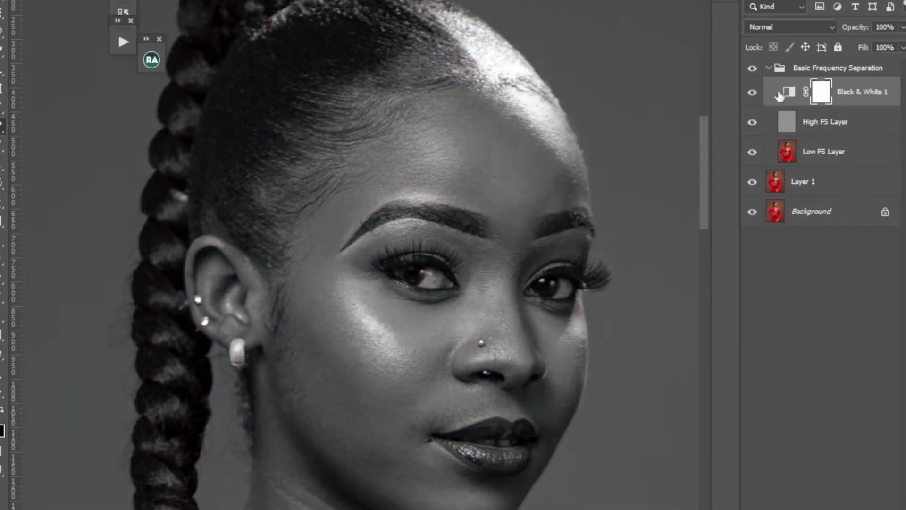
- Blend the uneven tones on the forehead of the Low FS Layer with the Mixer Brush, adjusting the brush size to fit
click(819, 156)
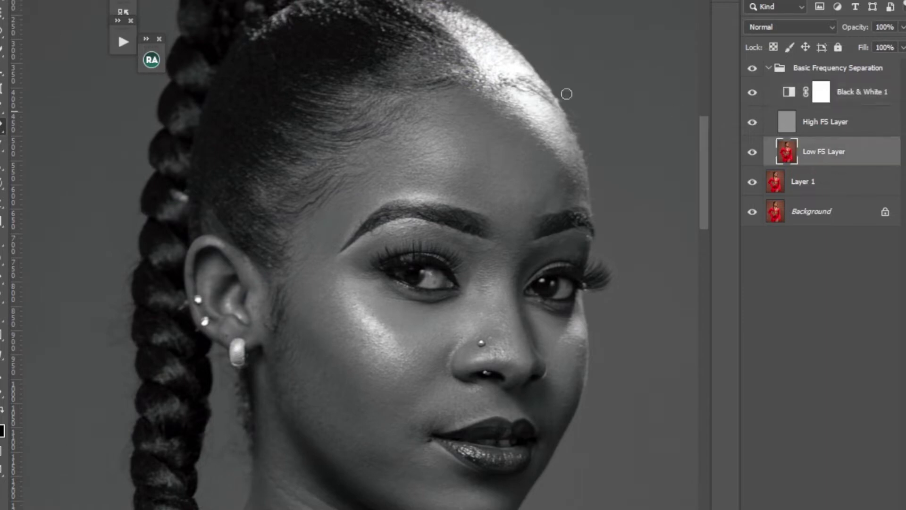
right_click(1, 149)
click(28, 187)
key(bracketright)
key(bracketright)
key(bracketright)
drag(454, 160, 467, 156)
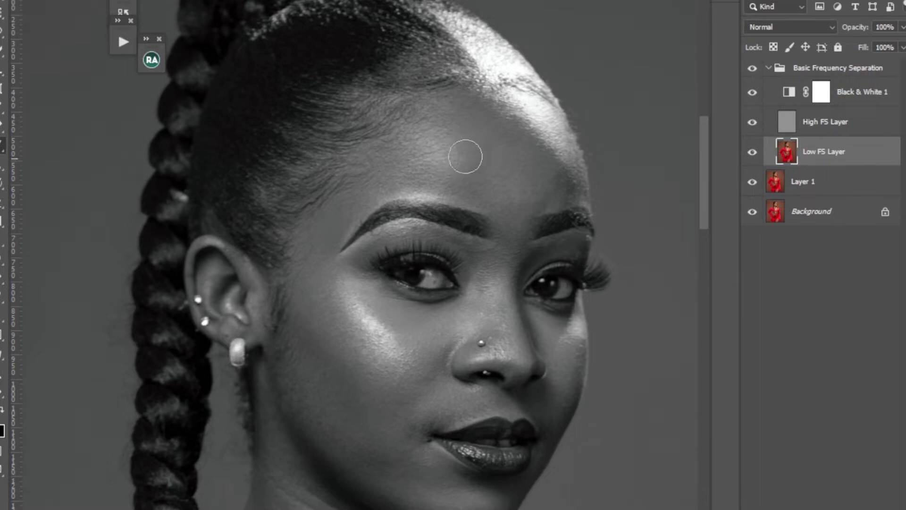
key(bracketright)
mouse_move(484, 96)
mouse_down()
mouse_move(470, 148)
mouse_move(464, 128)
mouse_move(490, 197)
mouse_move(498, 177)
mouse_move(534, 163)
mouse_move(513, 173)
mouse_move(495, 139)
mouse_move(510, 183)
mouse_move(506, 121)
mouse_move(536, 186)
mouse_move(536, 150)
mouse_move(504, 130)
mouse_move(466, 133)
mouse_move(470, 166)
mouse_move(462, 130)
mouse_move(459, 182)
mouse_up()
key(bracketright)
key(bracketleft)
key(bracketleft)
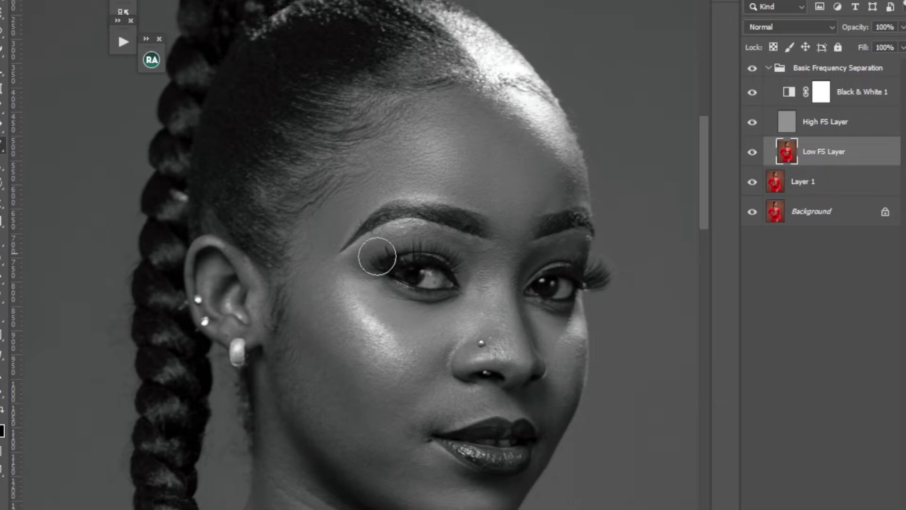
- Smooth the cheek highlight and the skin between the eyebrows on the Low FS Layer with a resized Mixer Brush
key(])
key(])
mouse_move(355, 322)
mouse_down()
mouse_move(343, 363)
mouse_move(375, 401)
mouse_move(322, 343)
mouse_move(359, 439)
mouse_move(382, 453)
mouse_move(305, 380)
mouse_move(380, 470)
mouse_move(317, 401)
mouse_move(298, 361)
mouse_move(310, 399)
mouse_move(311, 346)
mouse_move(365, 409)
mouse_move(395, 378)
mouse_move(378, 346)
mouse_move(368, 383)
mouse_move(370, 314)
mouse_move(384, 339)
mouse_move(386, 325)
mouse_move(439, 328)
mouse_move(440, 315)
mouse_move(361, 282)
mouse_move(422, 350)
mouse_move(412, 402)
mouse_move(420, 403)
mouse_move(418, 429)
mouse_move(435, 438)
mouse_move(425, 451)
mouse_move(428, 444)
mouse_move(432, 484)
mouse_move(463, 500)
mouse_move(443, 503)
mouse_move(392, 482)
mouse_move(416, 502)
mouse_move(447, 488)
mouse_move(475, 501)
mouse_move(374, 472)
mouse_move(352, 434)
mouse_move(328, 430)
mouse_move(290, 371)
mouse_move(293, 349)
mouse_move(330, 381)
mouse_move(335, 335)
mouse_move(352, 364)
mouse_move(399, 299)
mouse_move(385, 321)
mouse_move(365, 298)
mouse_move(382, 316)
mouse_move(434, 331)
mouse_move(514, 258)
mouse_move(475, 241)
mouse_move(468, 326)
mouse_move(478, 313)
mouse_move(385, 239)
mouse_move(417, 237)
mouse_move(476, 265)
mouse_move(489, 197)
mouse_move(515, 221)
mouse_move(540, 198)
mouse_move(520, 221)
mouse_up()
key([)
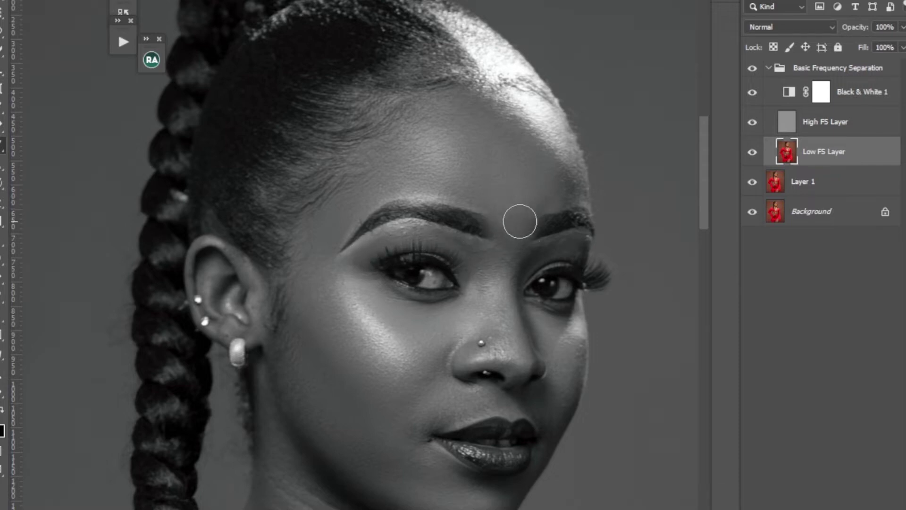
- Rotate the canvas view, blend the lower cheek and jaw on the Low FS Layer with the Mixer Brush, and reset the rotation
key(r)
mouse_move(493, 126)
mouse_down()
mouse_move(226, 354)
mouse_move(221, 293)
mouse_up()
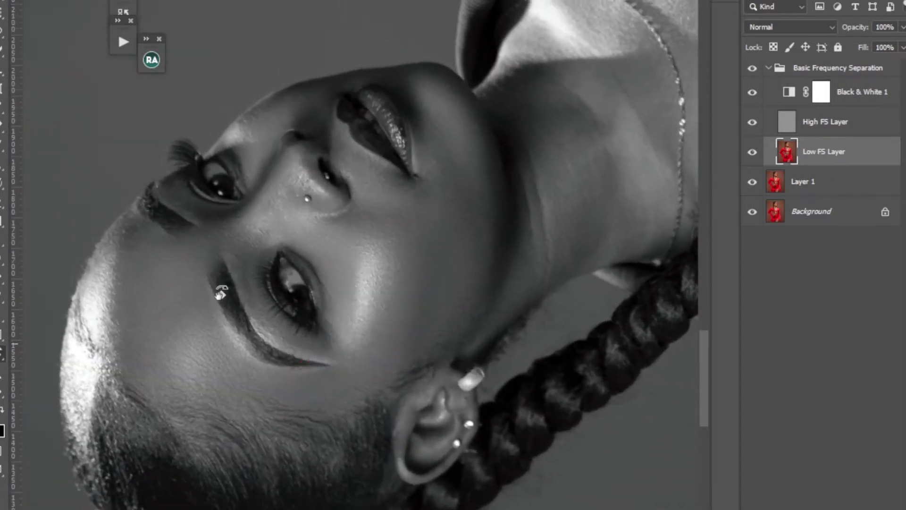
click(2, 148)
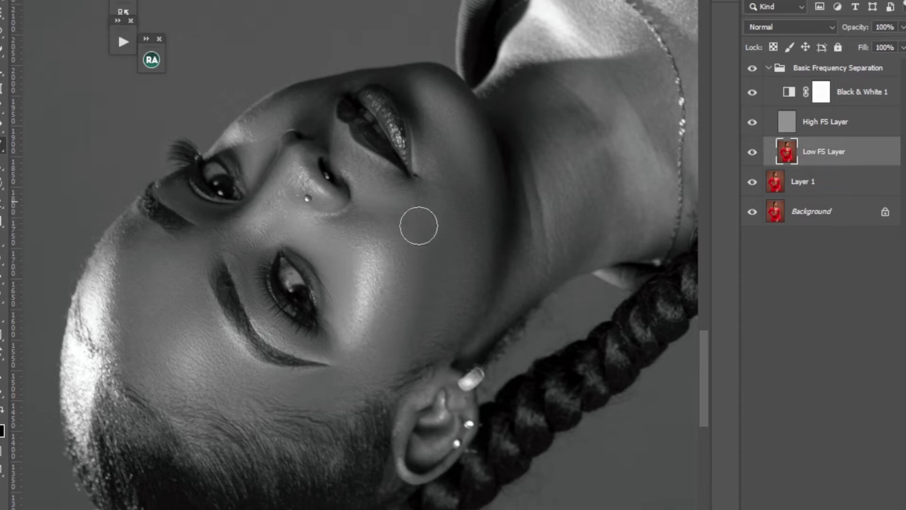
key(])
key(])
key(])
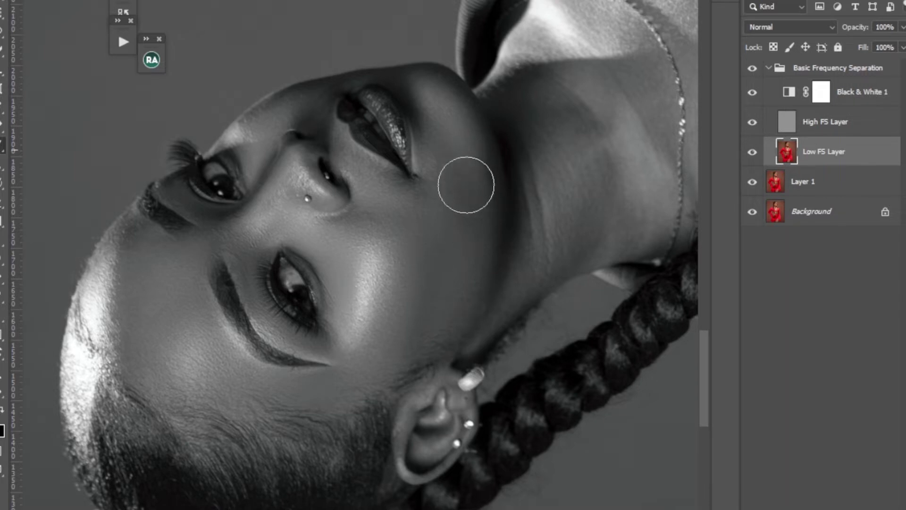
key(bracketleft)
key(bracketleft)
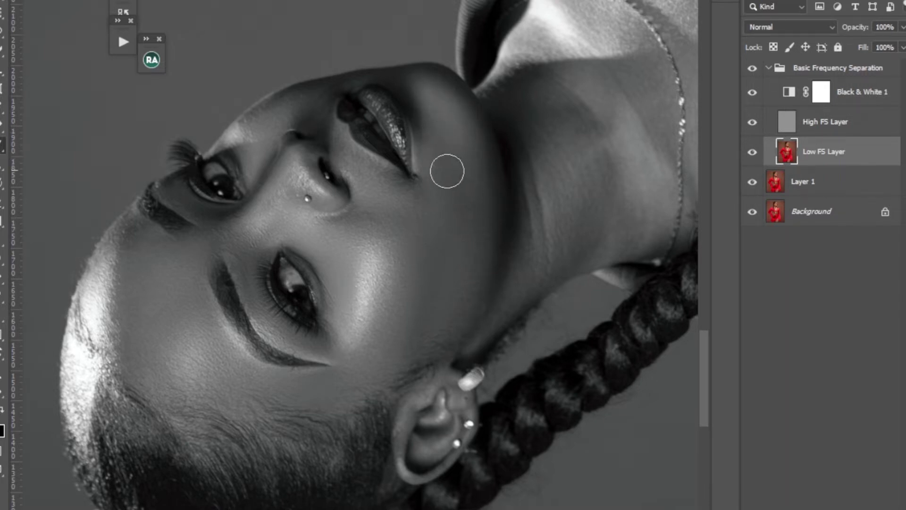
key(bracketright)
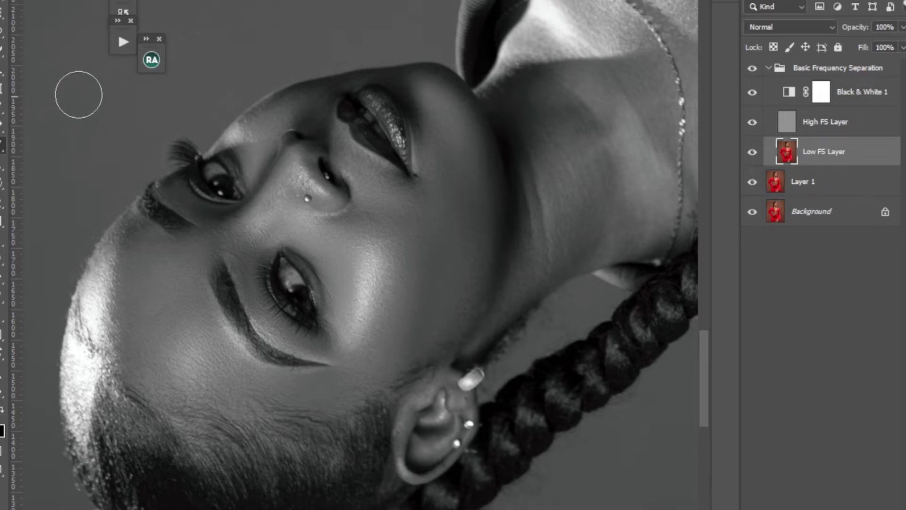
key(Escape)
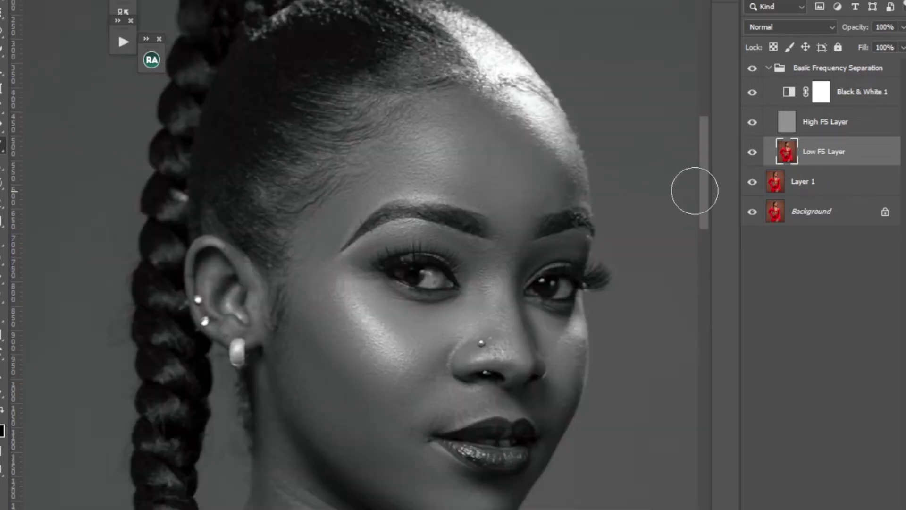
- Smooth the shading on the neck and around the necklace on the Low FS Layer with a smaller Mixer Brush, checking the face
drag(703, 196, 703, 252)
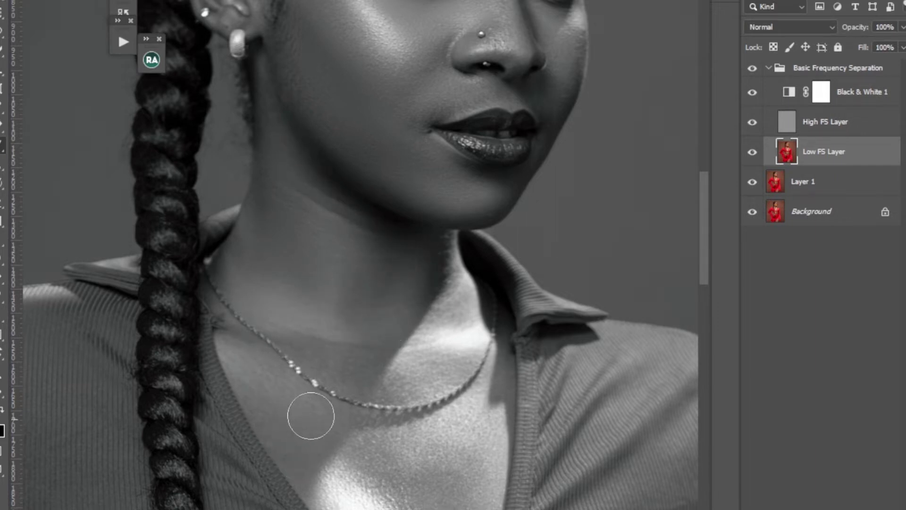
key(bracketleft)
key(bracketleft)
key(bracketleft)
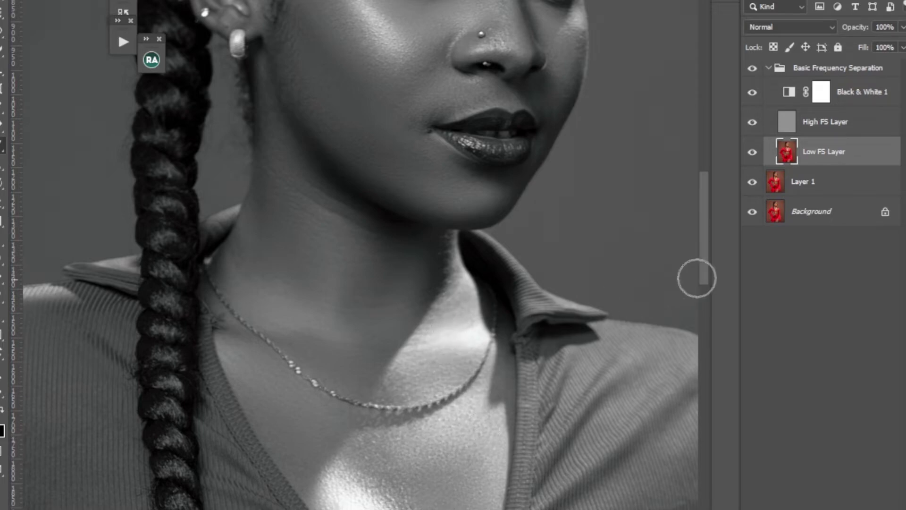
scroll(705, 284, down, 5)
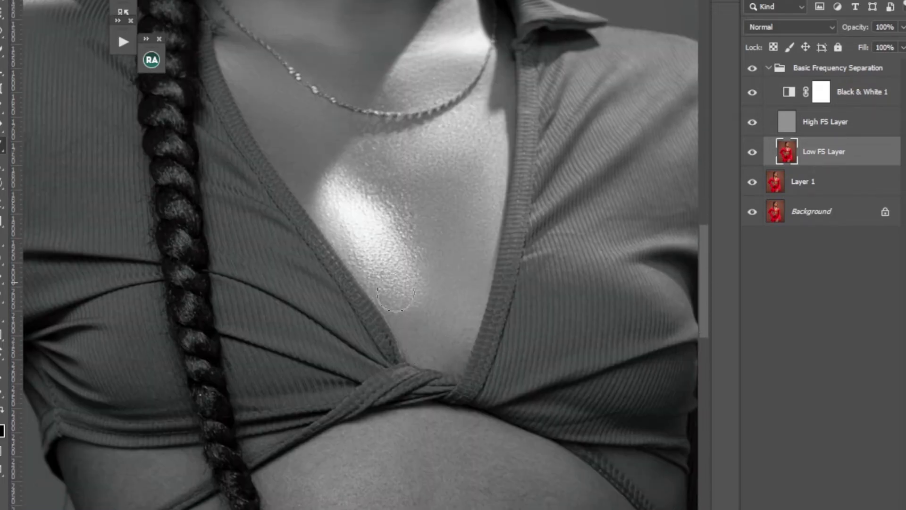
drag(704, 282, 709, 164)
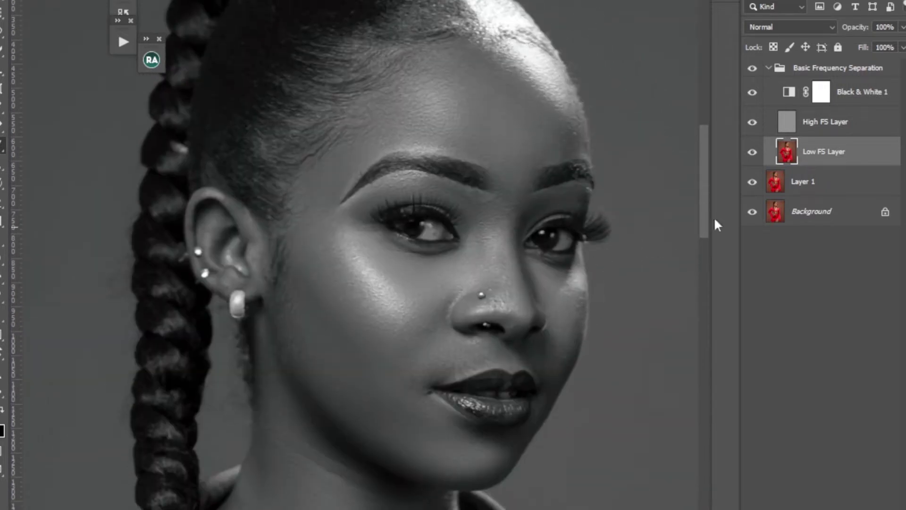
scroll(715, 220, down, 2)
click(752, 92)
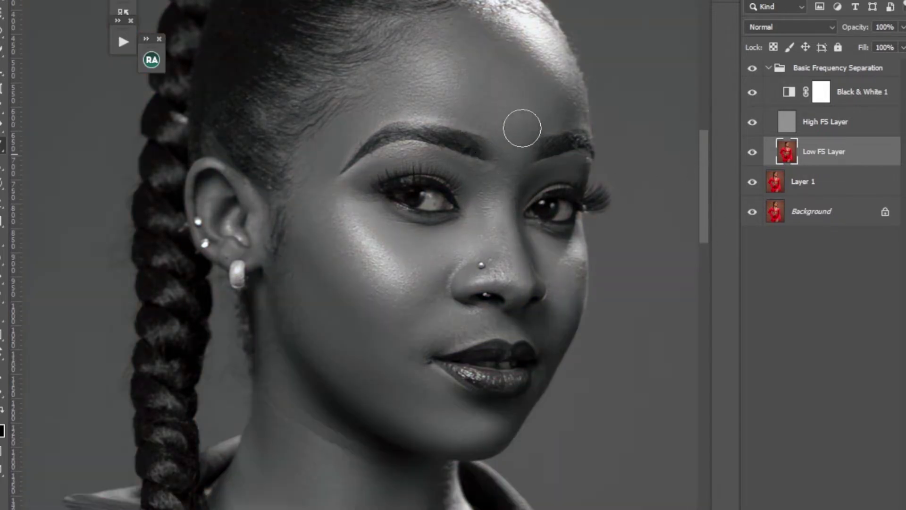
- Even out the skin tones across the midriff on the Low FS Layer with an enlarged Mixer Brush
scroll(700, 260, down, 15)
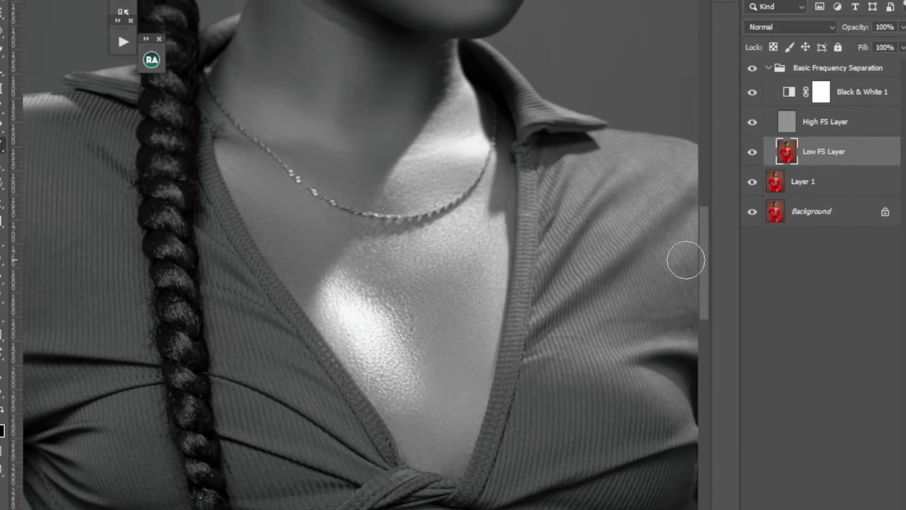
scroll(694, 284, down, 10)
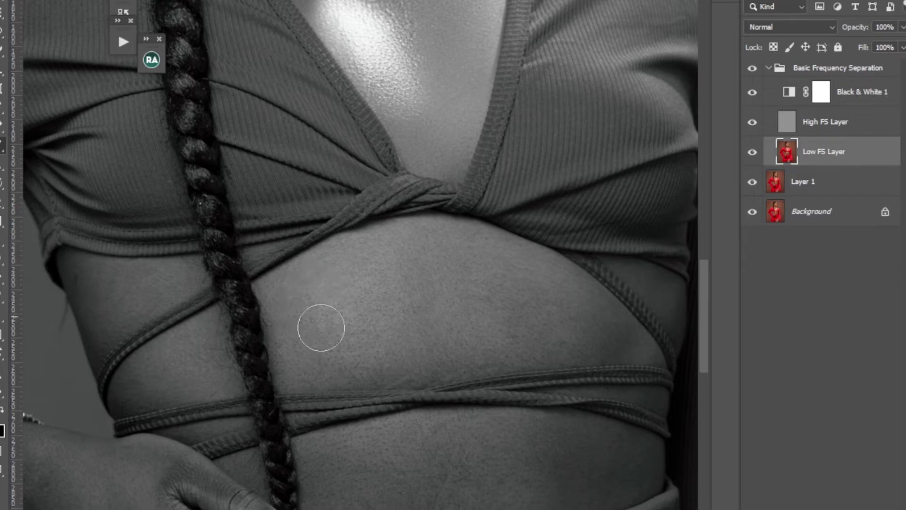
key(bracketright)
key(bracketright)
key(bracketright)
key(bracketright)
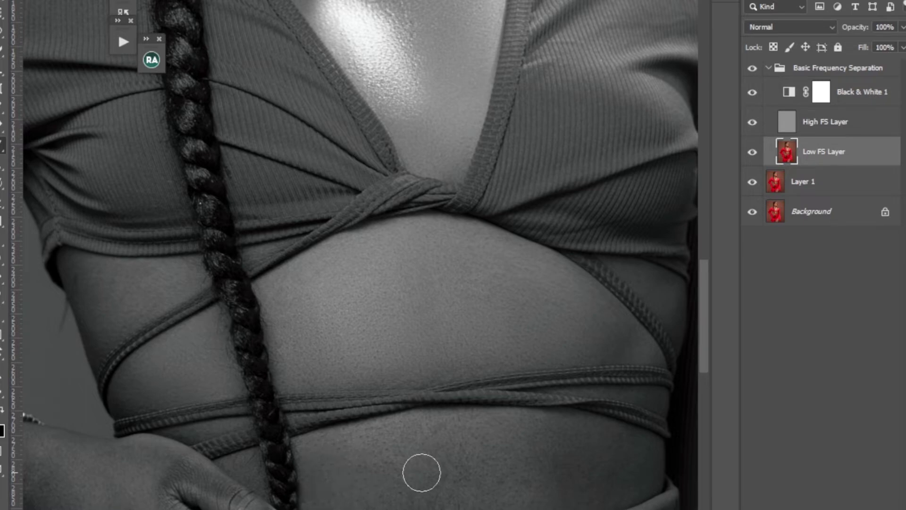
key(bracketright)
key(bracketright)
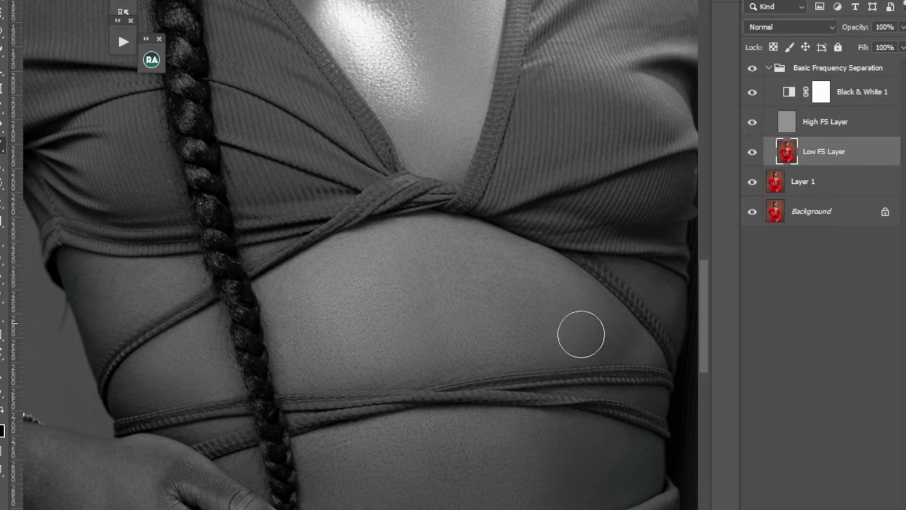
- Hide the Black & White 1 layer, blend the lower abdomen skin in colour, and fit the whole portrait in view
click(753, 93)
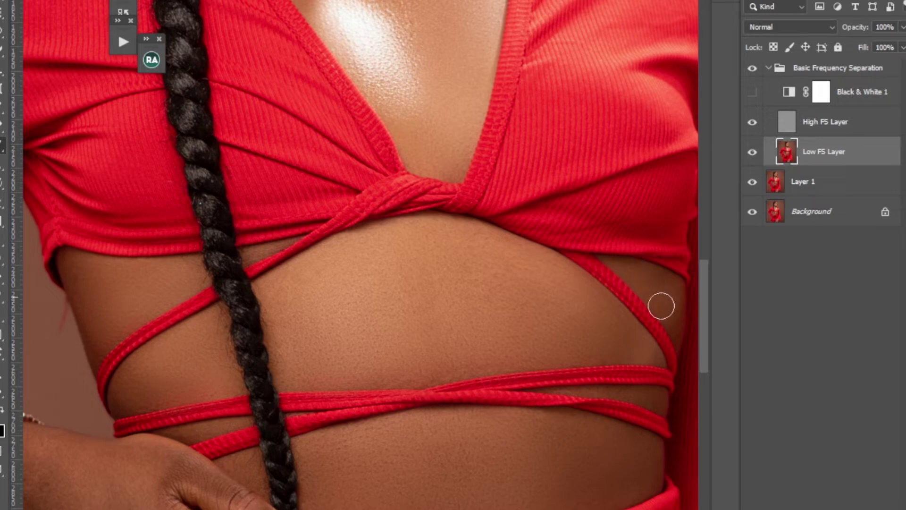
drag(698, 332, 698, 367)
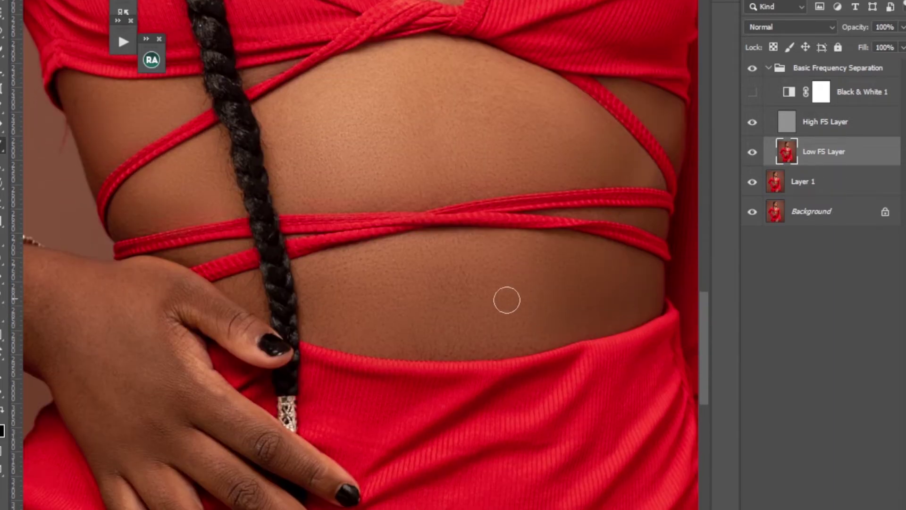
key(])
key(])
key(ctrl+0)
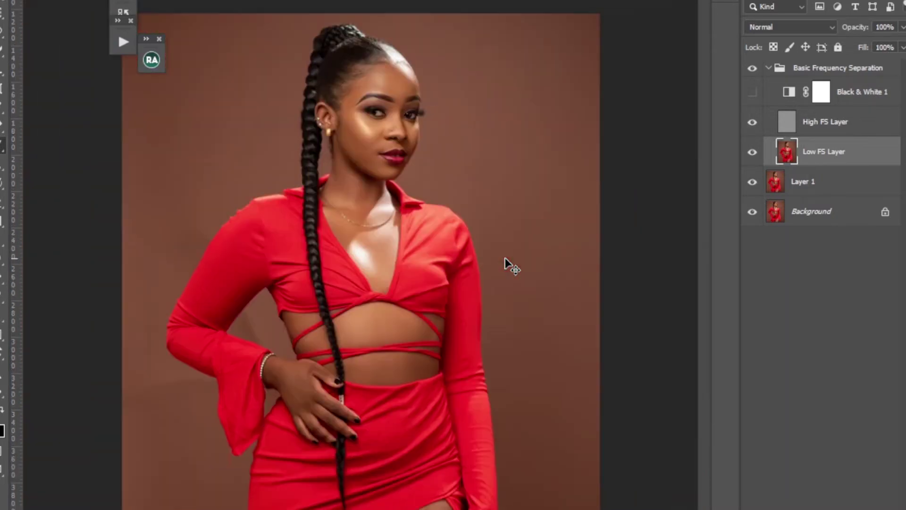
- Compare the portrait with and without the Basic Frequency Separation group to check the skin retouching
click(770, 70)
click(753, 71)
click(753, 71)
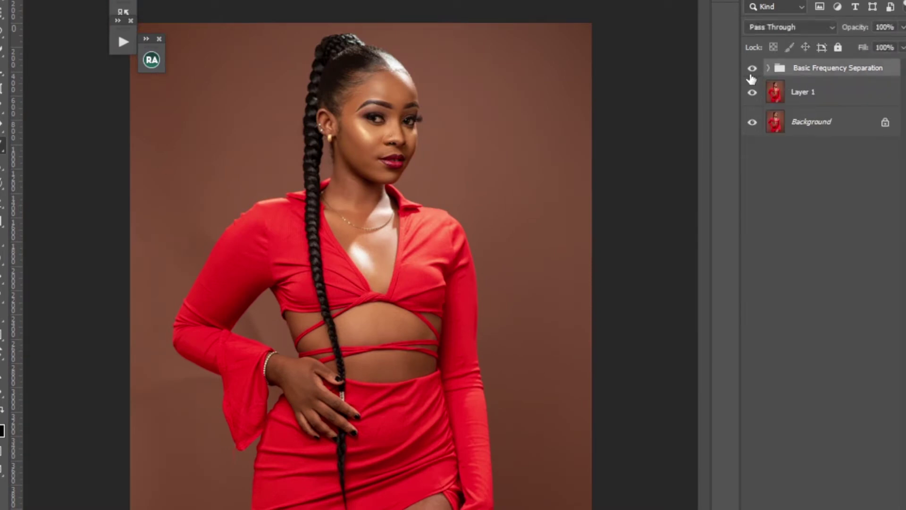
click(752, 71)
click(753, 72)
click(768, 69)
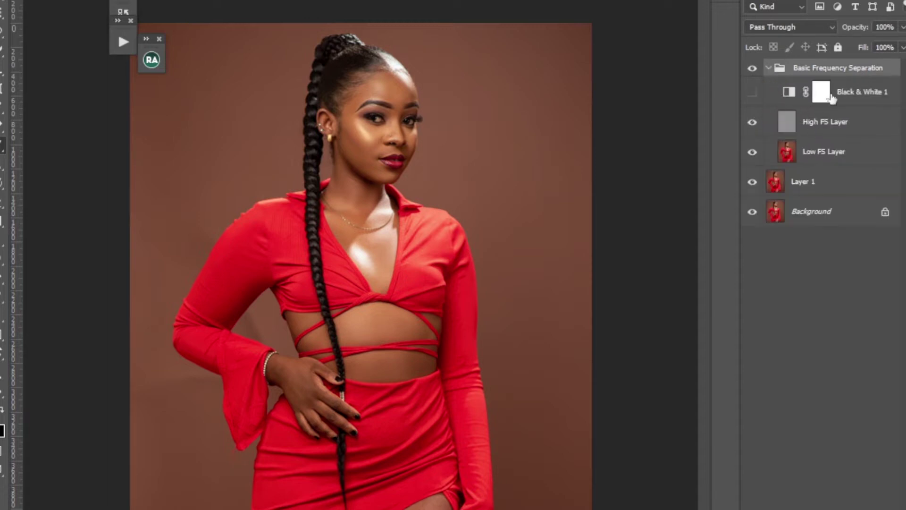
- Blend the uneven skin tones on the hand and wrist on the Low FS Layer with a slightly enlarged Mixer Brush
click(815, 151)
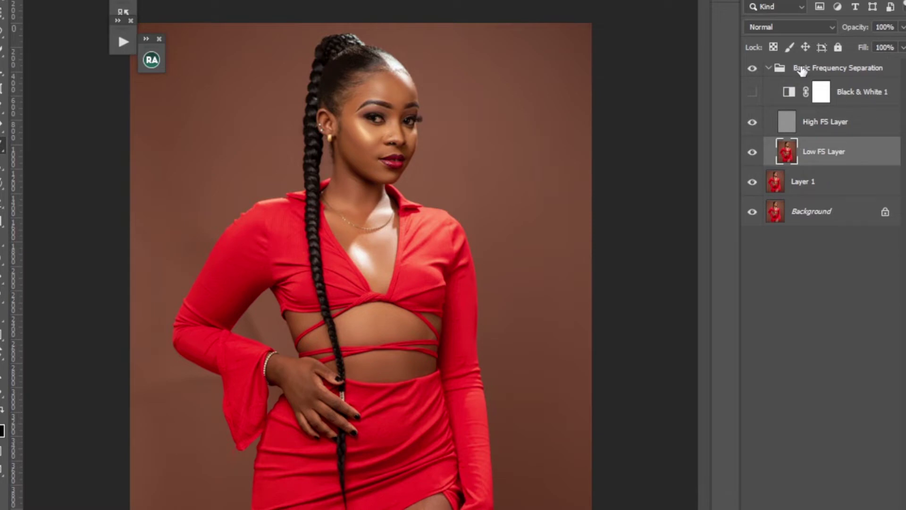
key(ctrl+plus)
key(ctrl+plus)
drag(384, 390, 431, 231)
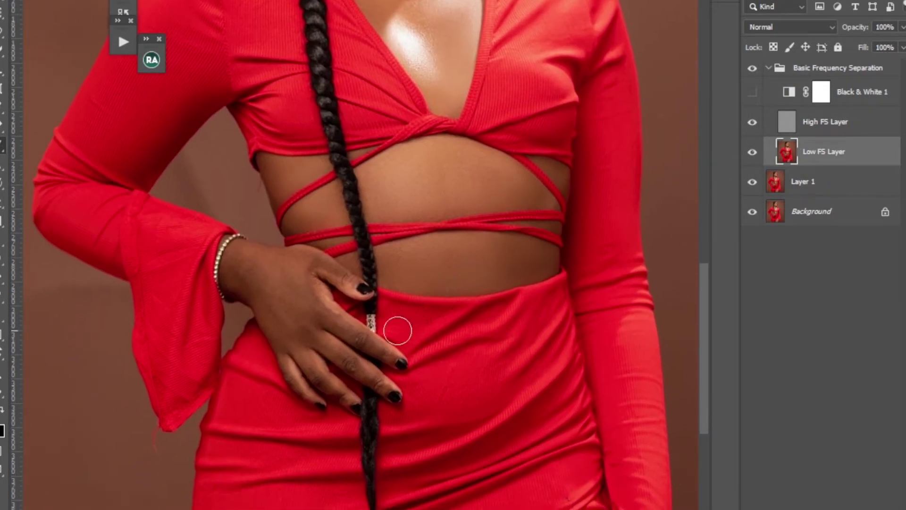
key(])
drag(289, 293, 272, 302)
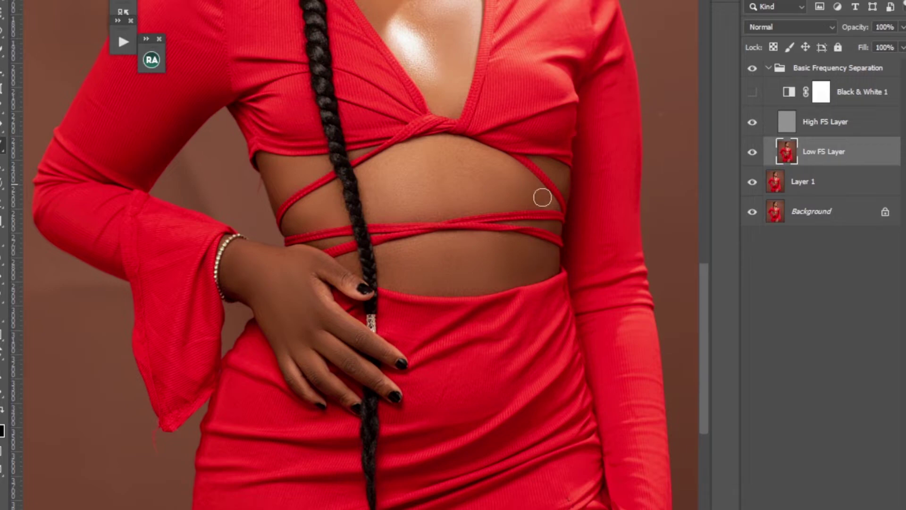
- Smooth the highlights and shading on the exposed thigh on the Low FS Layer, varying the Mixer Brush size
scroll(698, 329, down, 5)
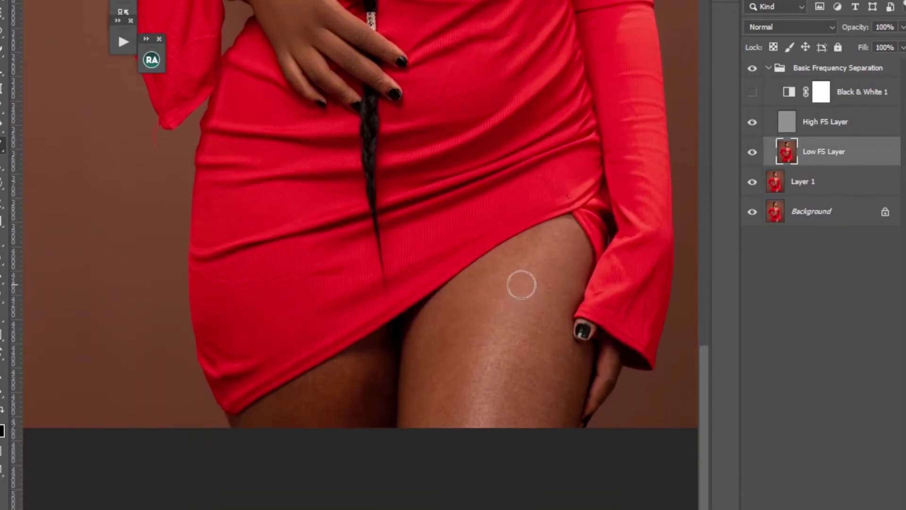
key(])
key(])
key(])
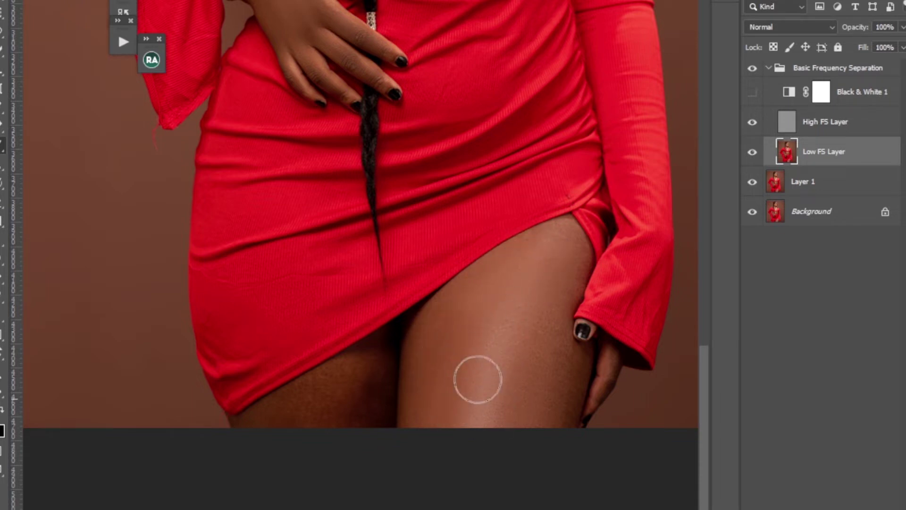
drag(523, 377, 529, 309)
key(bracketleft)
key(bracketleft)
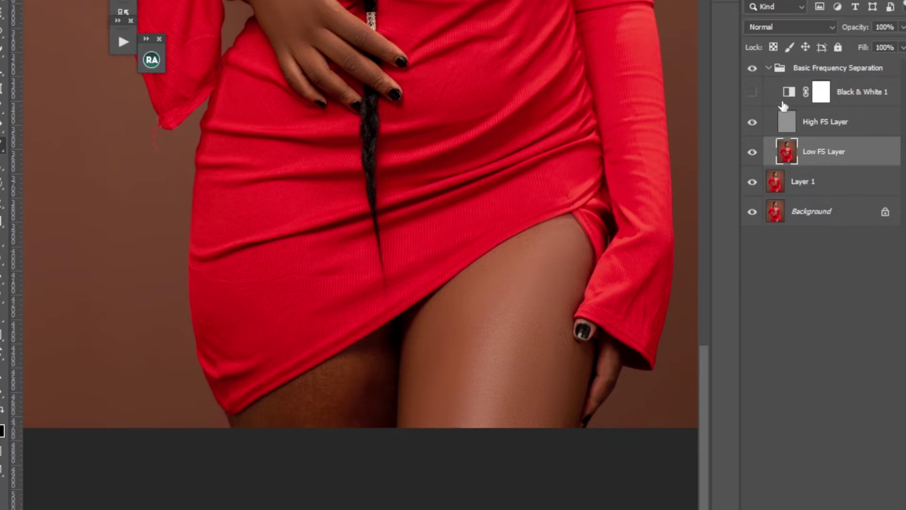
- Compare the thigh with and without the Basic Frequency Separation group
click(777, 71)
click(768, 68)
click(753, 68)
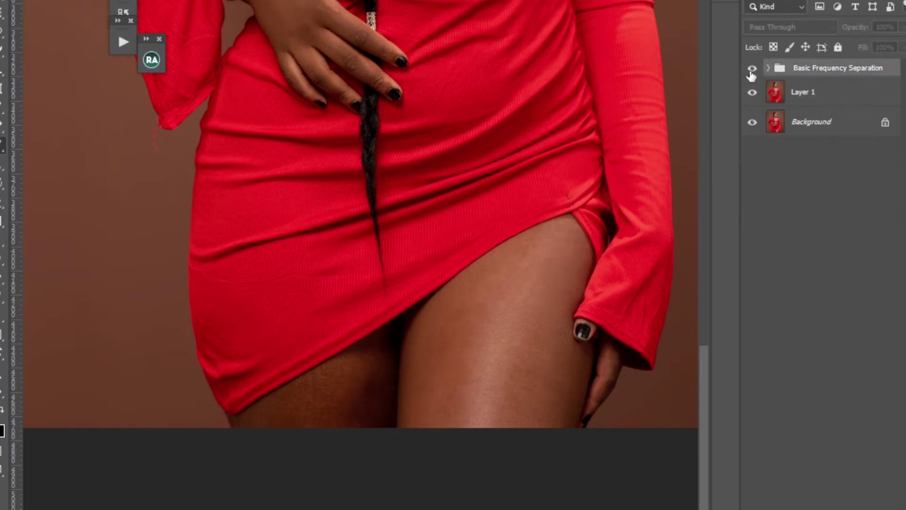
click(752, 68)
click(768, 69)
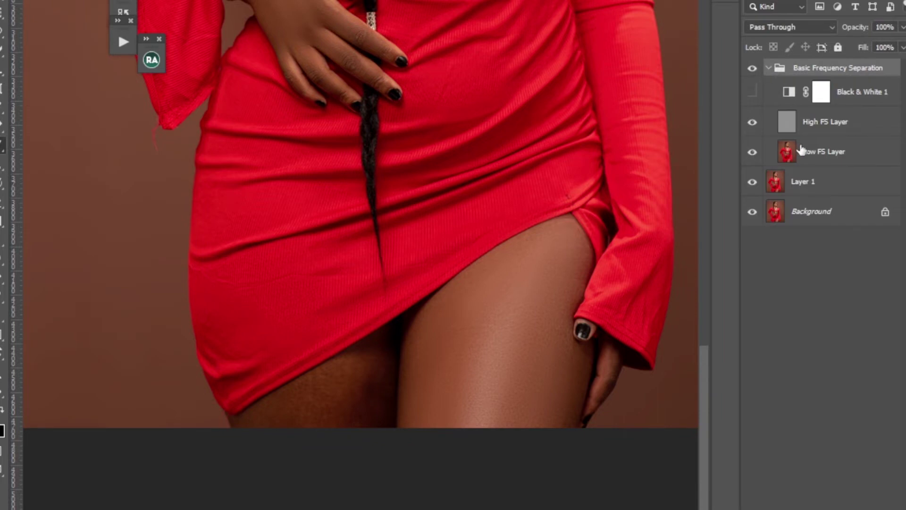
- Blend the shadowed thigh under the skirt hem on the Low FS Layer and return to the wider portrait view
click(803, 149)
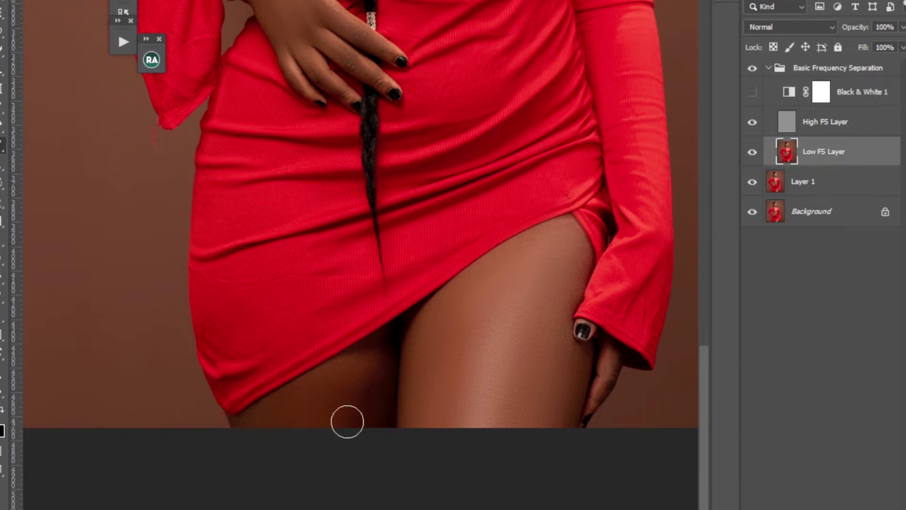
click(775, 72)
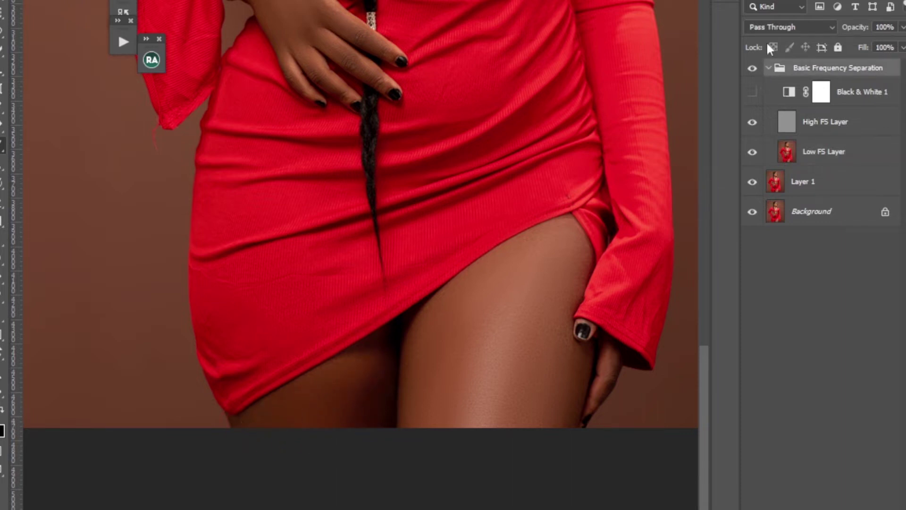
key(ctrl+minus)
key(ctrl+minus)
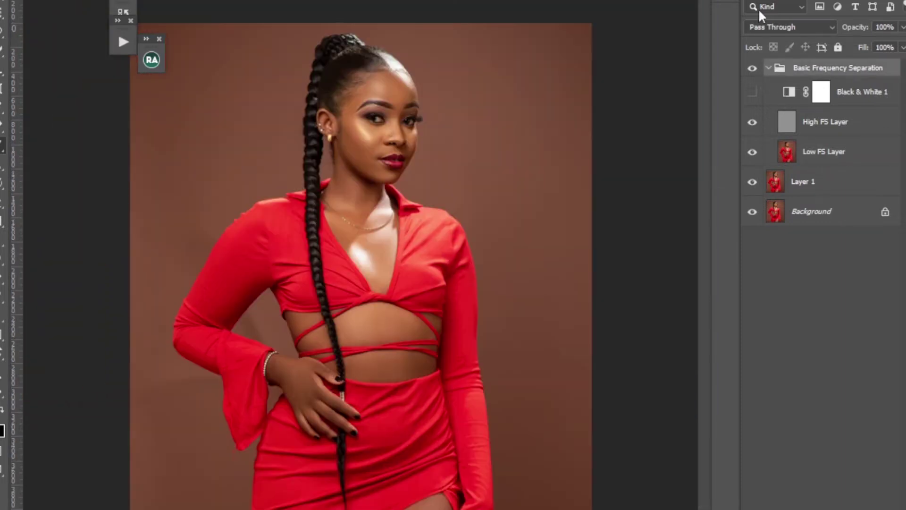
- Crop the portrait slightly tighter around the subject, trimming the backdrop at the sides and above the head
click(2, 75)
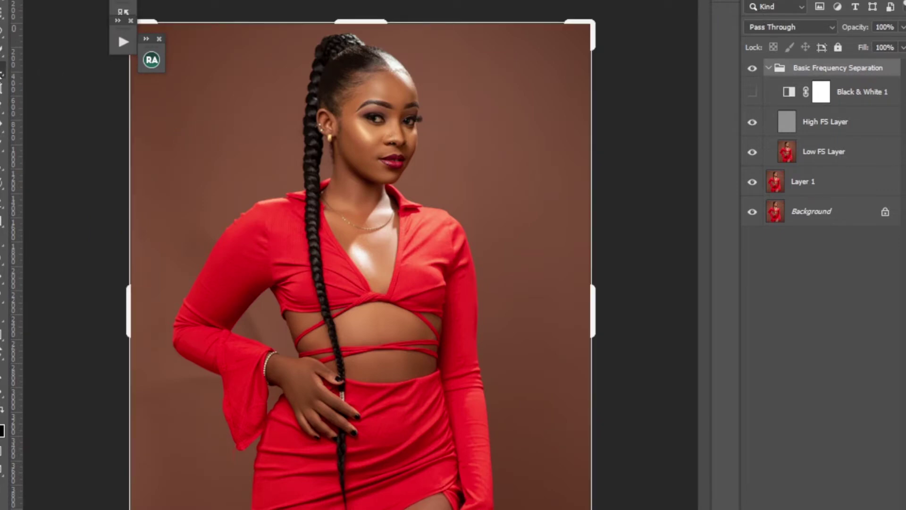
mouse_move(361, 509)
mouse_down()
mouse_move(361, 484)
mouse_move(361, 499)
mouse_up()
drag(578, 39, 576, 42)
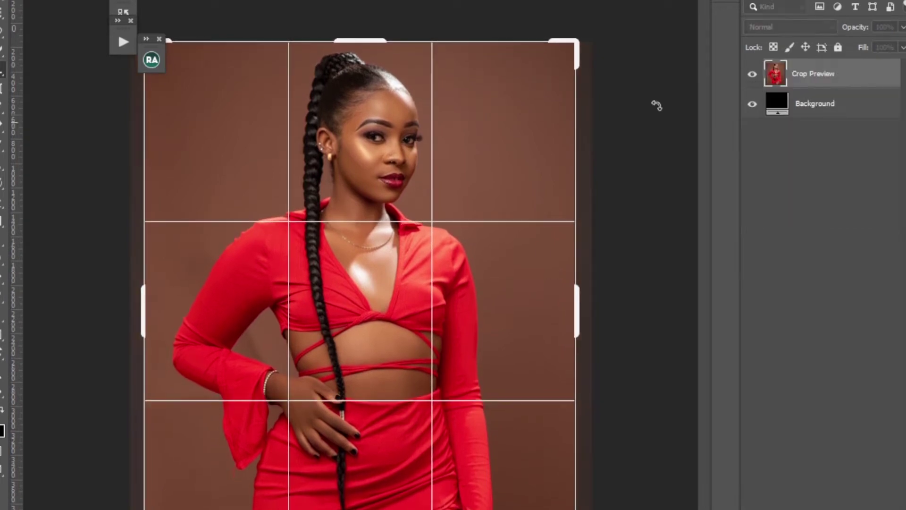
key(Return)
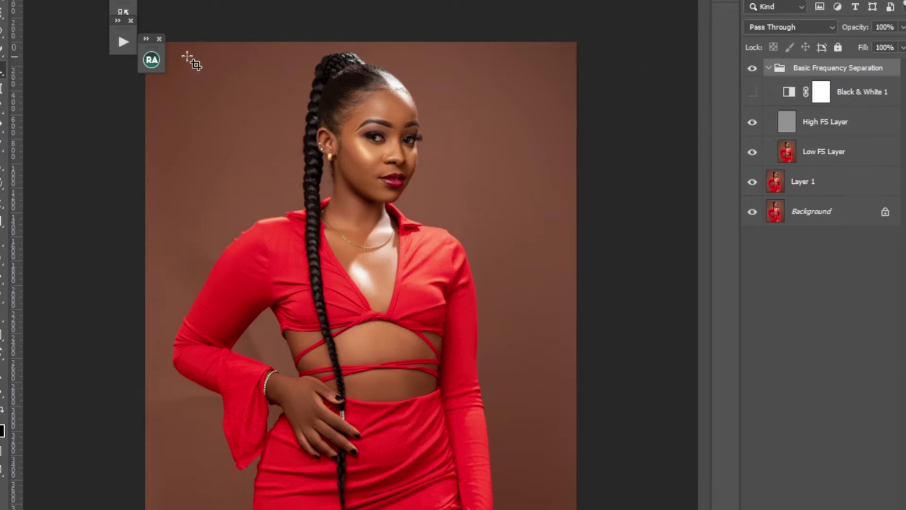
- Create a curves-based Dodge & Burn setup with the Beauty Retouch DB Curves action and close its panel
click(152, 59)
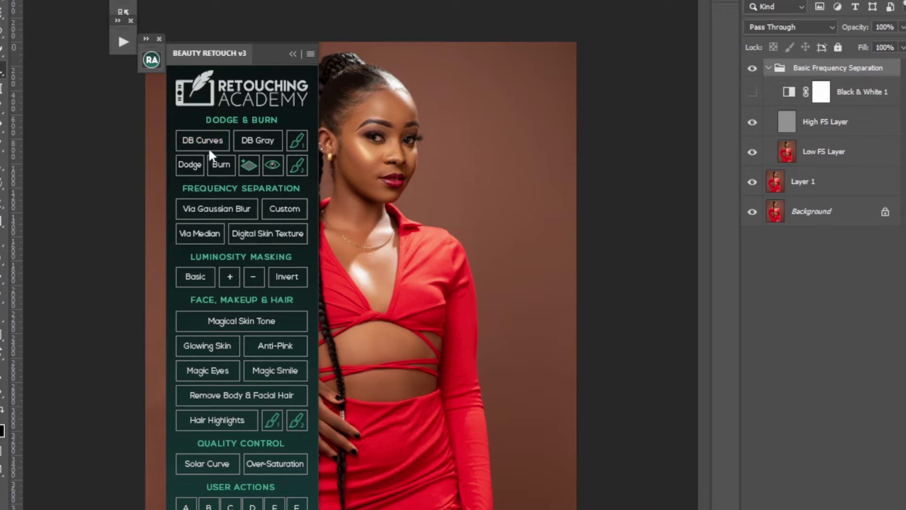
click(207, 144)
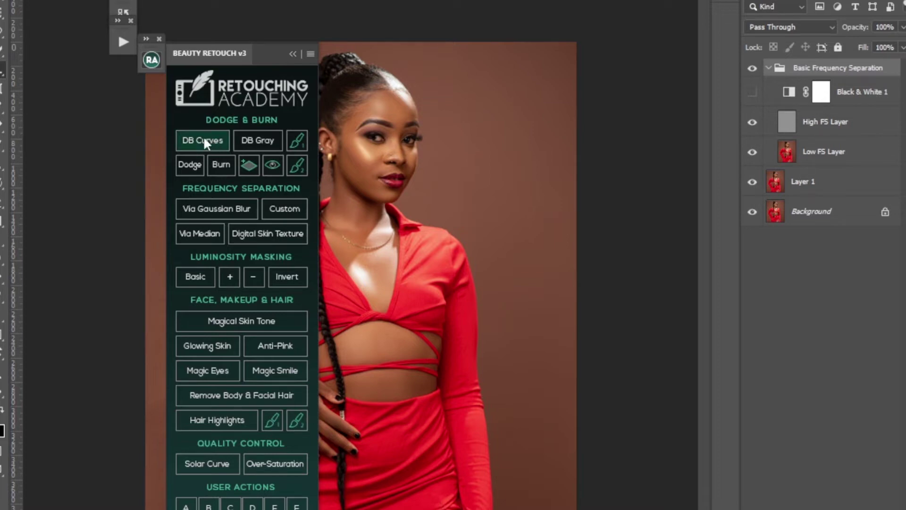
click(292, 54)
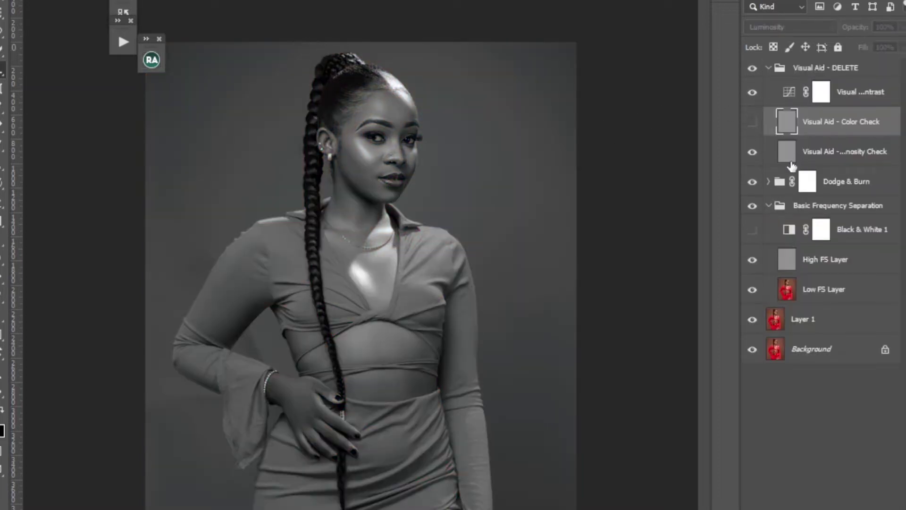
- Brighten the hand by painting on the Dodge Curve mask with the regular Brush Tool
click(768, 182)
click(817, 217)
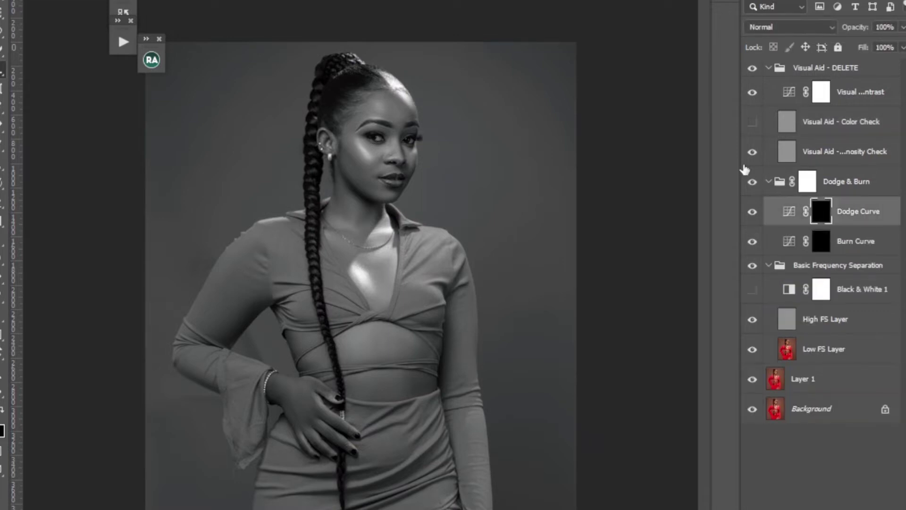
right_click(1, 155)
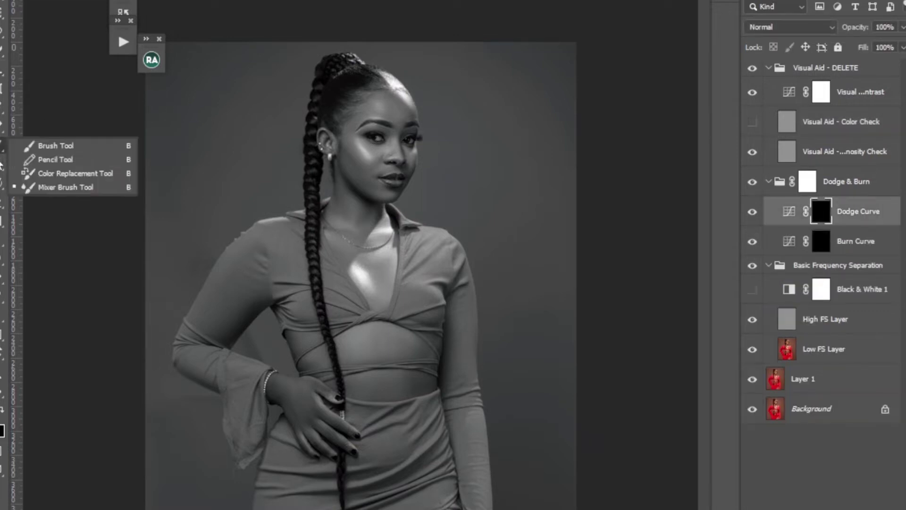
click(42, 146)
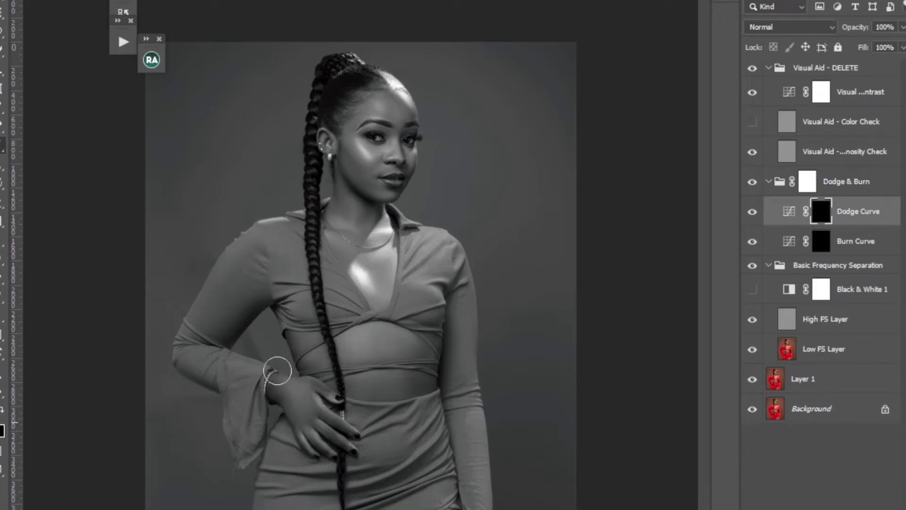
drag(332, 441, 332, 420)
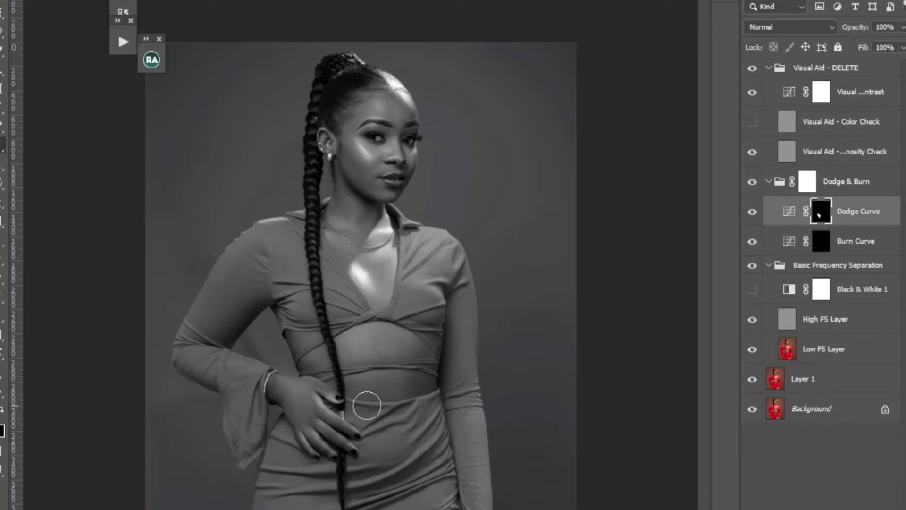
- Dodge the midriff, neck and face on the Dodge Curve mask with an enlarged brush, and set the layer's opacity to 46%
key(bracketright)
key(bracketright)
key(bracketright)
key(bracketright)
drag(402, 391, 402, 365)
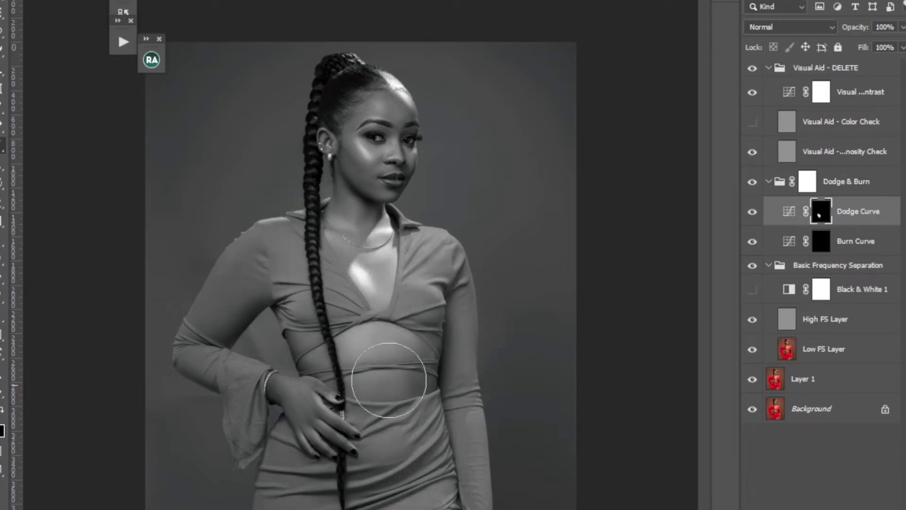
mouse_move(382, 198)
mouse_down()
mouse_move(384, 152)
mouse_move(342, 180)
mouse_move(387, 126)
mouse_up()
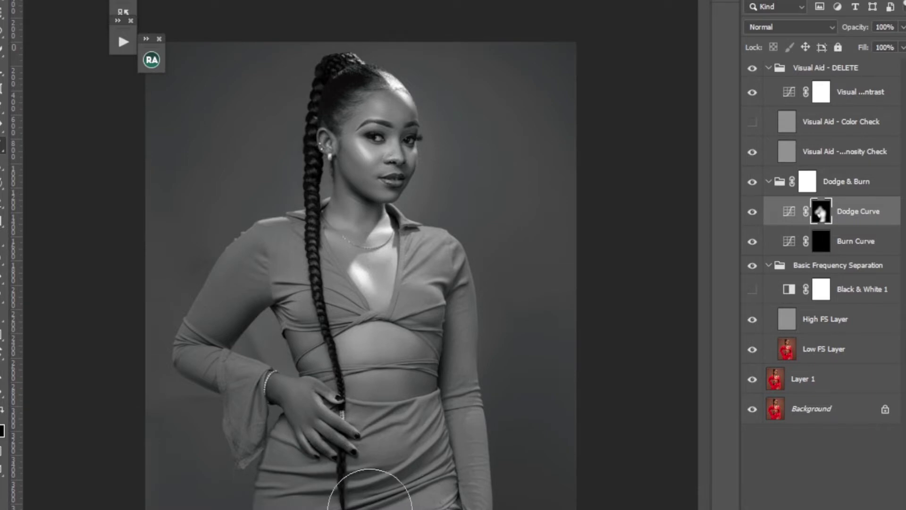
click(903, 27)
drag(904, 44, 868, 47)
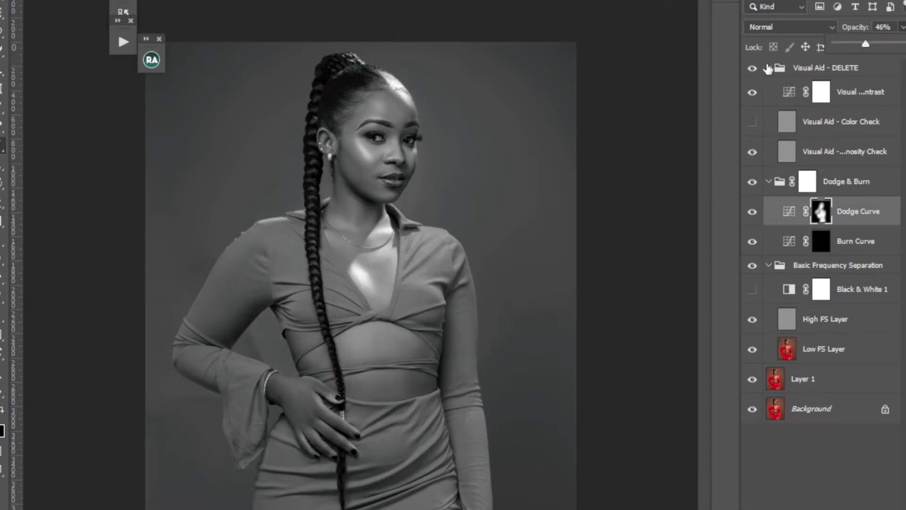
- Collapse the Visual Aid - DELETE group and delete it
click(769, 69)
click(769, 68)
click(805, 71)
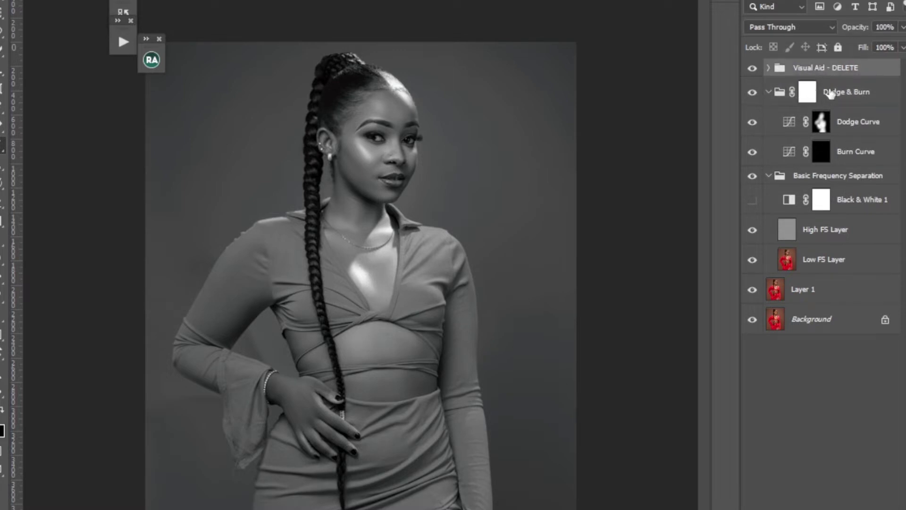
key(Delete)
- Compare the colour portrait with and without the Dodge & Burn group
click(789, 101)
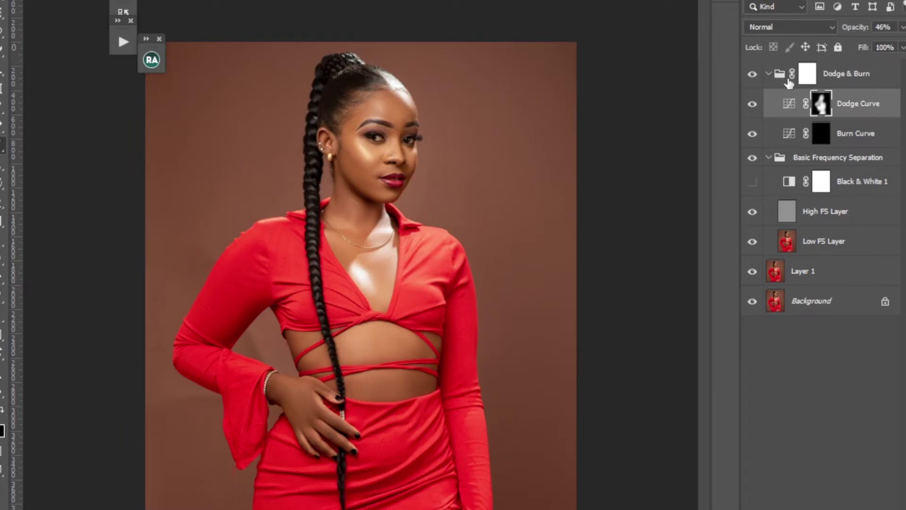
click(775, 78)
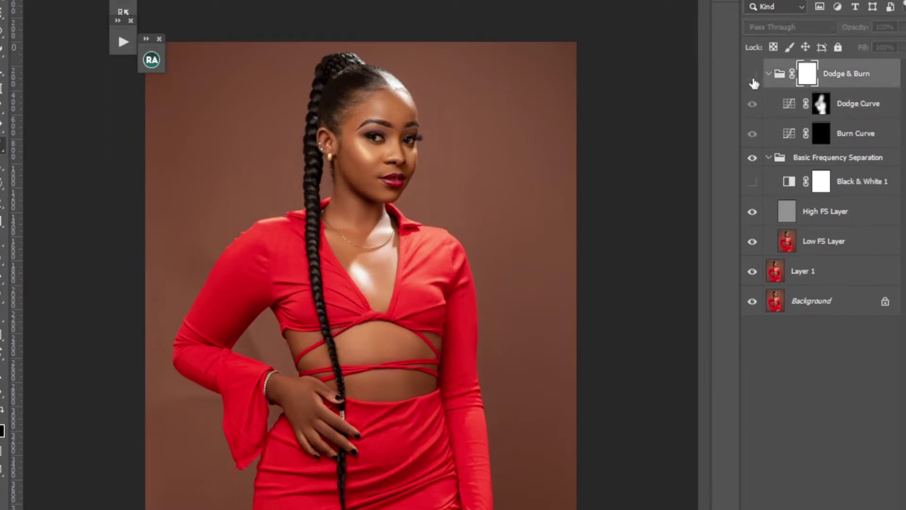
click(754, 74)
click(754, 75)
click(755, 76)
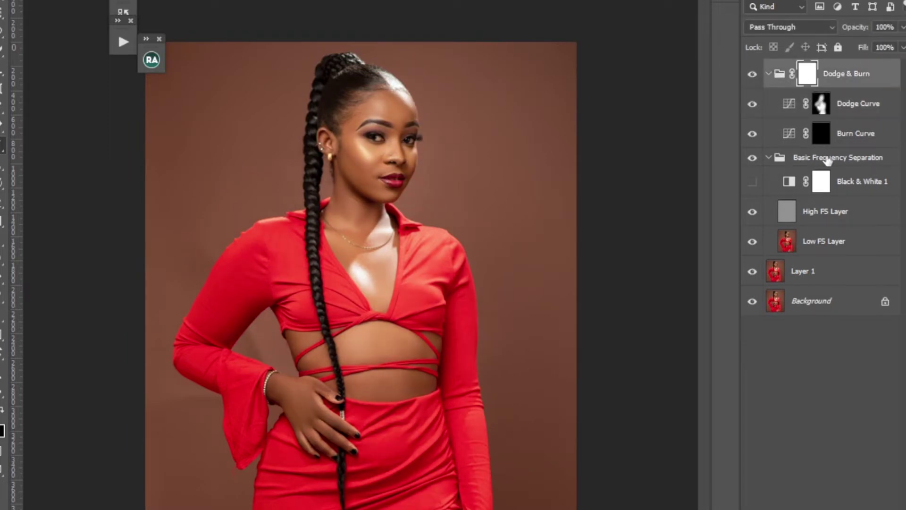
- Collapse the Dodge & Burn group, recheck its effect, and flatten the image into the Background layer
click(769, 74)
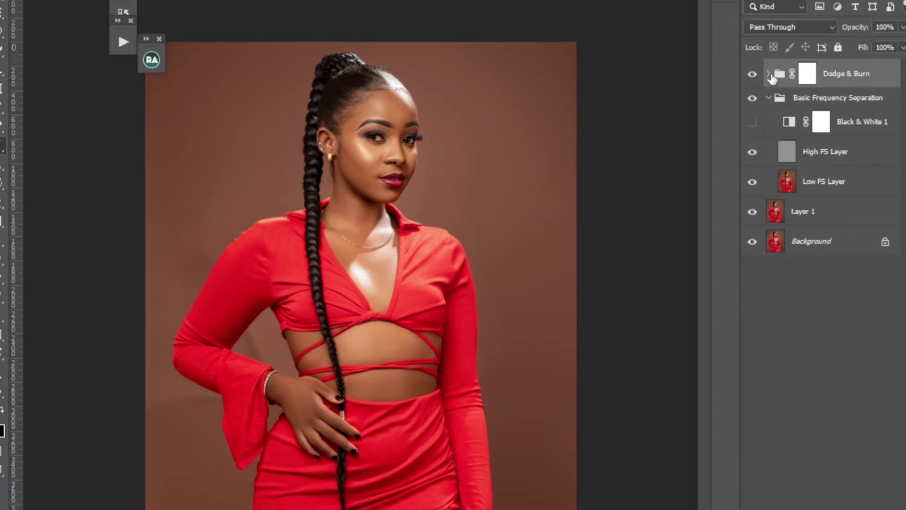
click(754, 76)
click(753, 76)
right_click(813, 242)
click(798, 349)
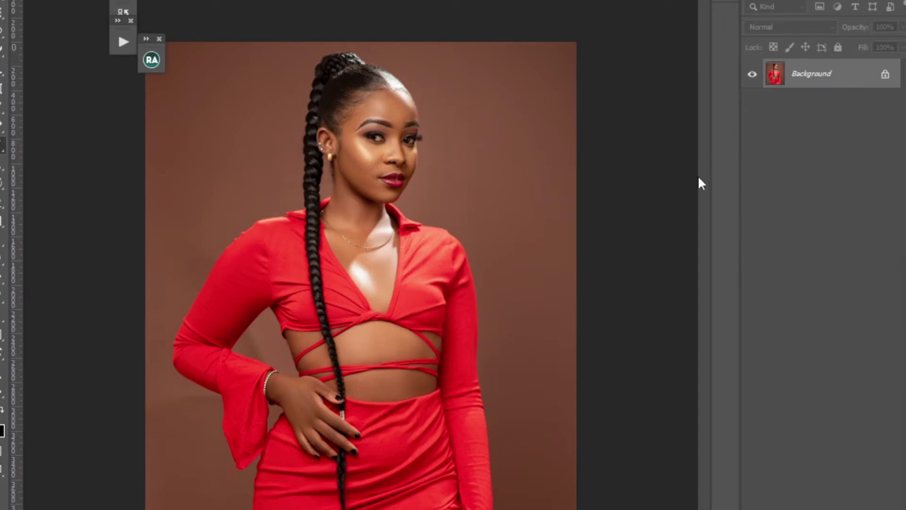
- Build a new curves-based Dodge & Burn group with visual aid layers using the DB Curves function, with the hand in view
key(ctrl+plus)
key(ctrl+plus)
key(ctrl+plus)
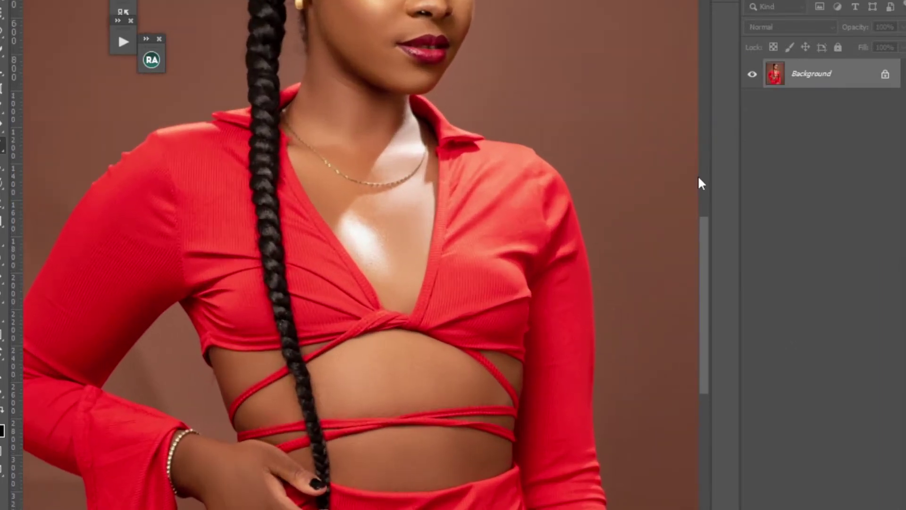
mouse_move(467, 327)
mouse_down()
mouse_move(518, 204)
mouse_move(616, 40)
mouse_up()
drag(325, 369, 368, 297)
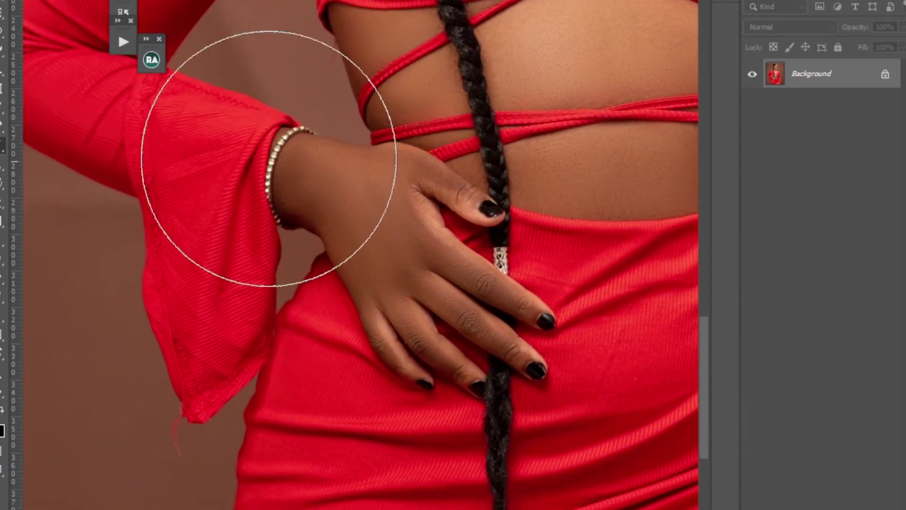
click(152, 59)
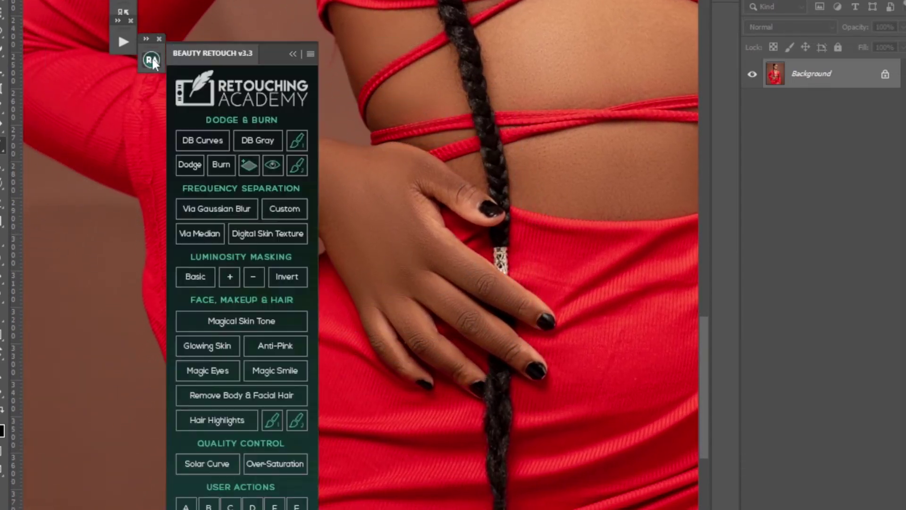
click(199, 138)
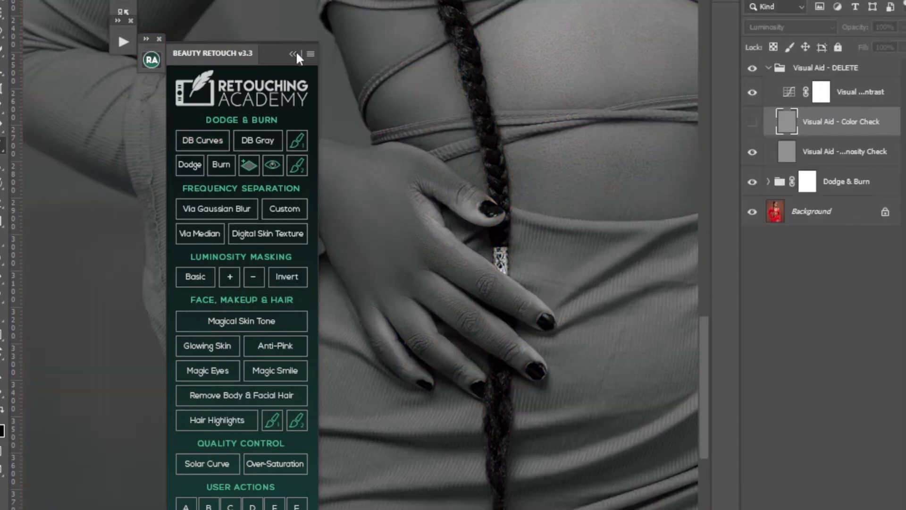
click(296, 54)
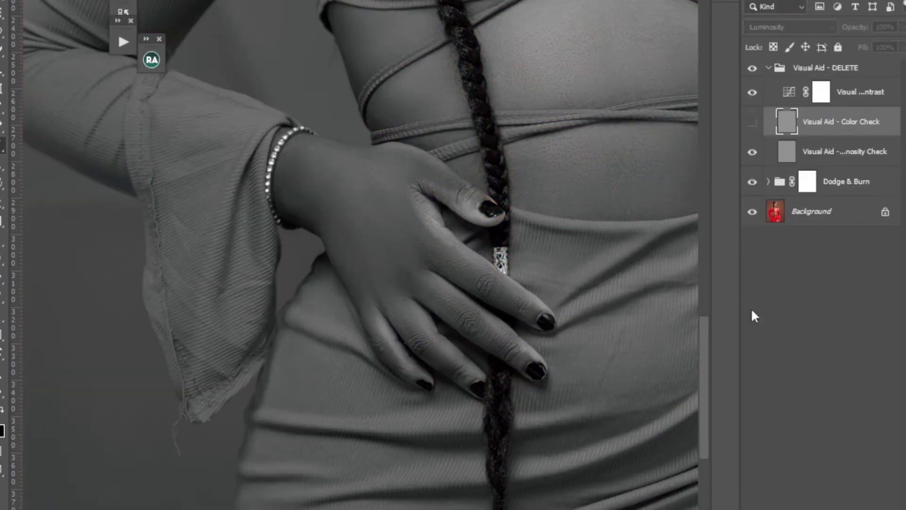
- Dodge the back of the hand and the fingers on the Dodge Curve mask with a reduced brush
click(769, 182)
click(845, 211)
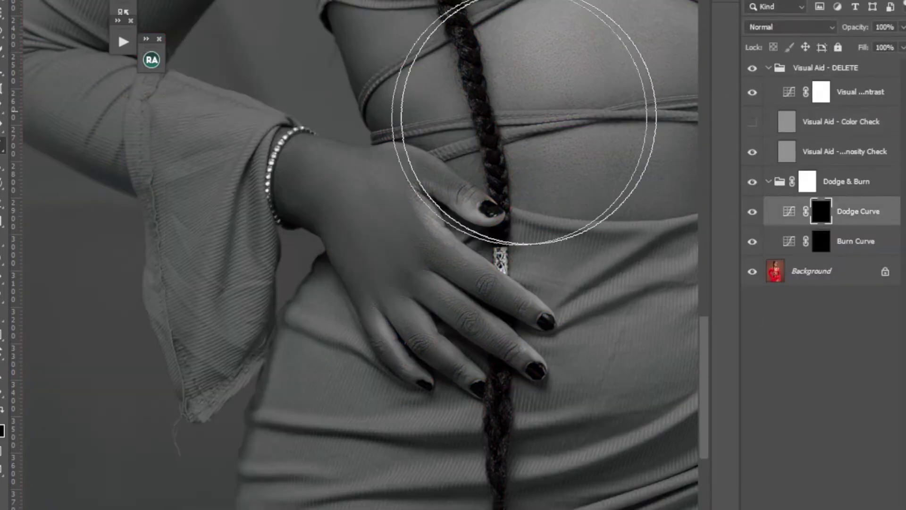
key(bracketleft)
key(bracketleft)
key(bracketleft)
key(bracketleft)
key(bracketleft)
key(bracketleft)
key(bracketleft)
key(bracketleft)
key(bracketleft)
key(bracketleft)
key(bracketleft)
key(bracketleft)
key(bracketleft)
key(bracketleft)
key(bracketleft)
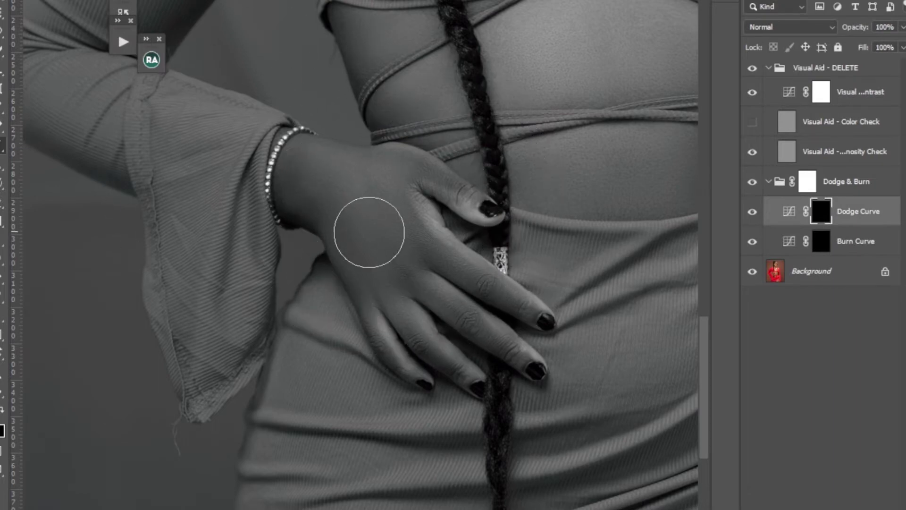
key(bracketright)
key(bracketright)
key(bracketright)
key(bracketright)
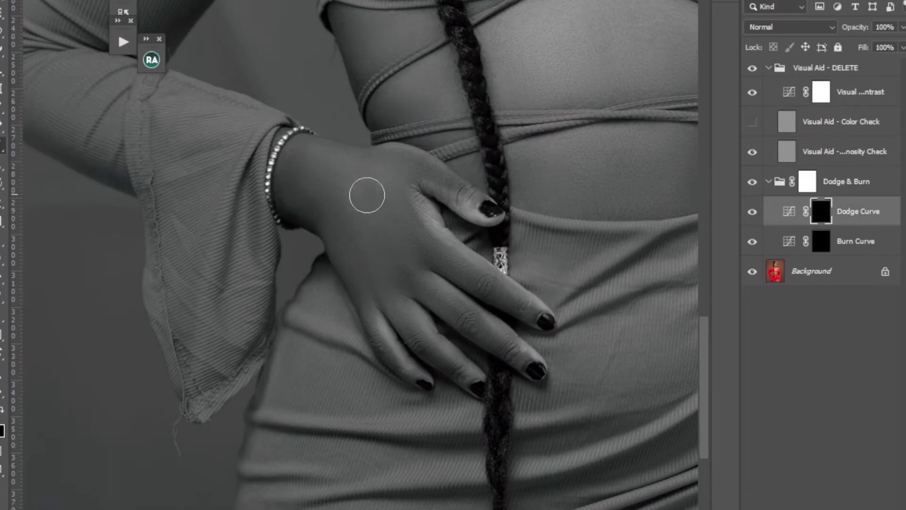
mouse_move(372, 205)
mouse_down()
mouse_move(349, 246)
mouse_move(339, 233)
mouse_move(346, 190)
mouse_move(307, 211)
mouse_move(299, 159)
mouse_move(277, 194)
mouse_move(317, 147)
mouse_move(349, 195)
mouse_move(409, 187)
mouse_move(386, 323)
mouse_move(447, 260)
mouse_move(467, 254)
mouse_move(462, 362)
mouse_move(533, 304)
mouse_move(476, 349)
mouse_move(397, 375)
mouse_move(394, 274)
mouse_move(384, 354)
mouse_move(459, 254)
mouse_move(472, 194)
mouse_move(454, 190)
mouse_move(489, 202)
mouse_move(508, 251)
mouse_move(492, 309)
mouse_move(412, 313)
mouse_move(360, 303)
mouse_move(358, 250)
mouse_move(312, 210)
mouse_move(288, 212)
mouse_move(286, 166)
mouse_move(273, 205)
mouse_move(298, 168)
mouse_move(529, 365)
mouse_up()
- Collapse the Visual Aid - DELETE group above the hand's dodge and burn layers and delete it
click(769, 68)
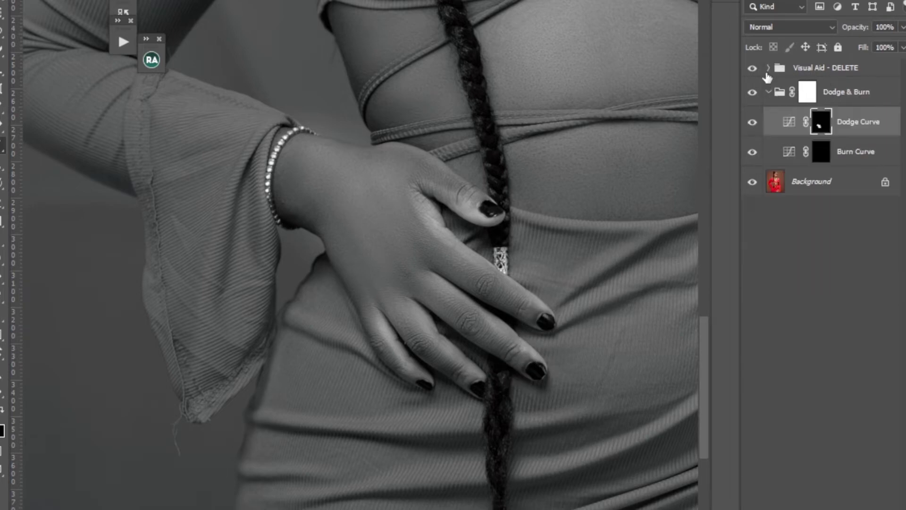
click(824, 68)
key(Delete)
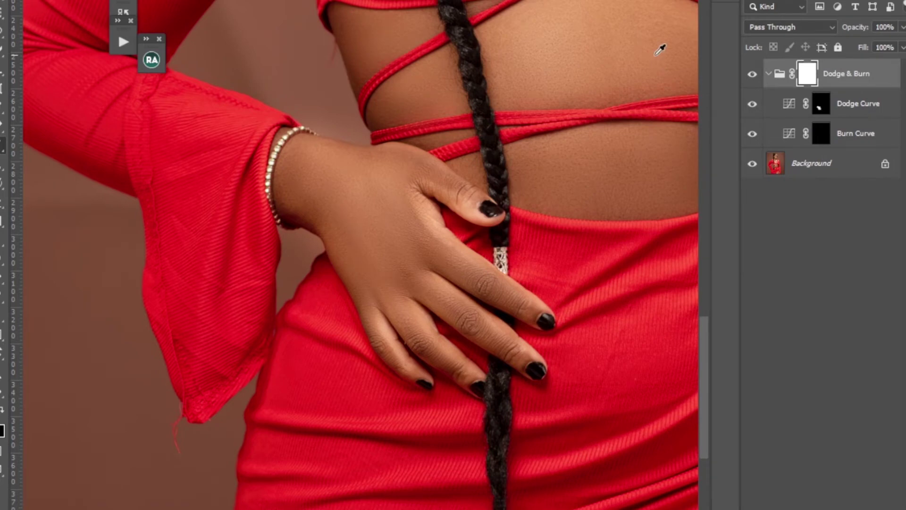
- Collapse the Dodge & Burn group and merge it with the Background layer
key(ctrl+0)
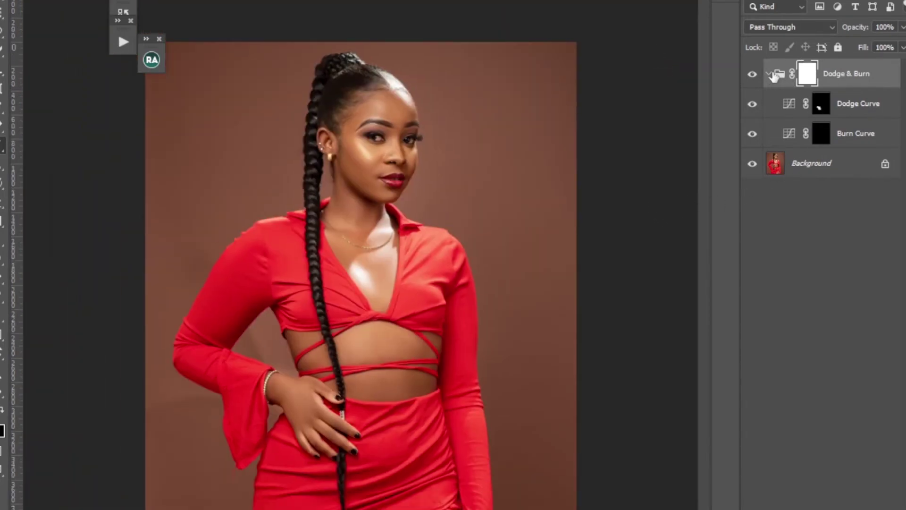
click(768, 74)
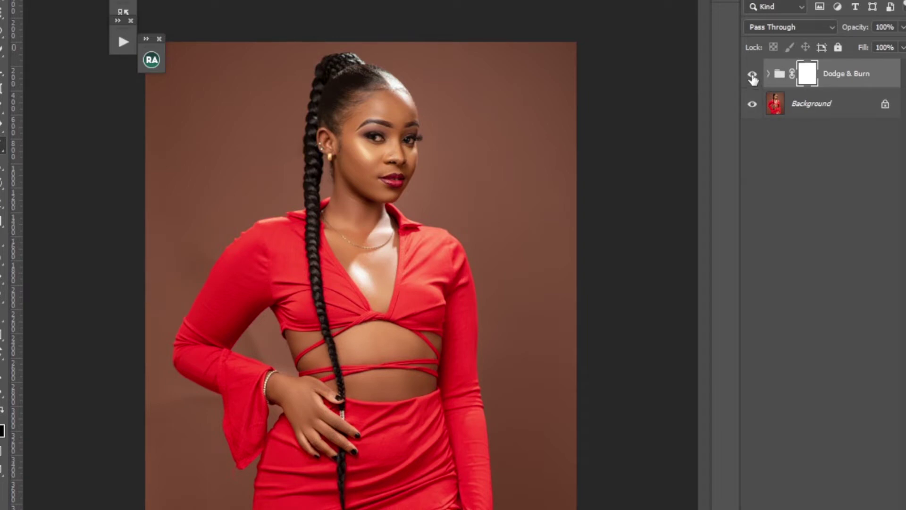
shift+click(818, 110)
right_click(820, 110)
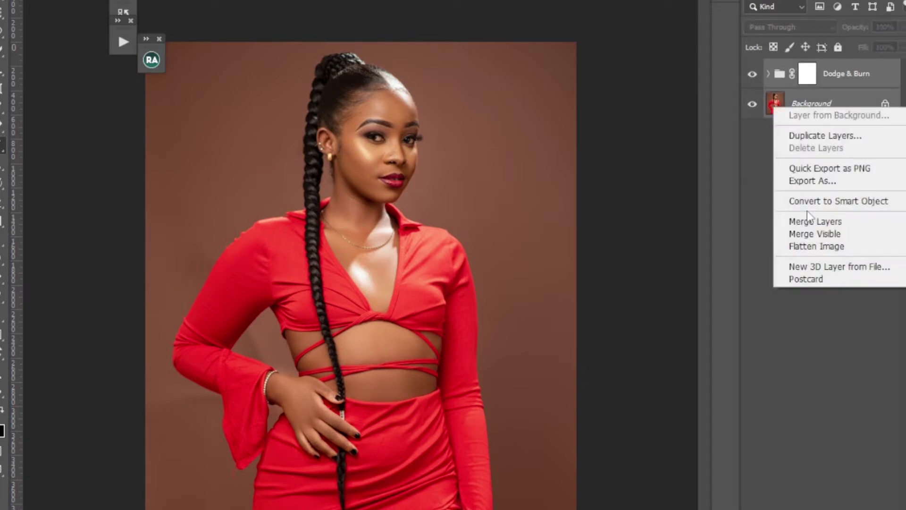
click(796, 220)
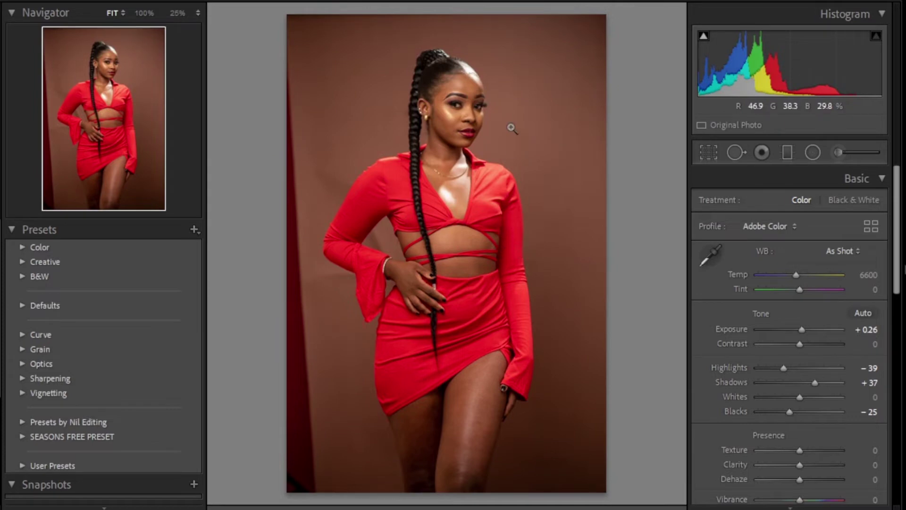
- Switch to Lightroom and examine the original photo's face, outfit and backdrop at 25% and fitted view
key(equal)
click(511, 128)
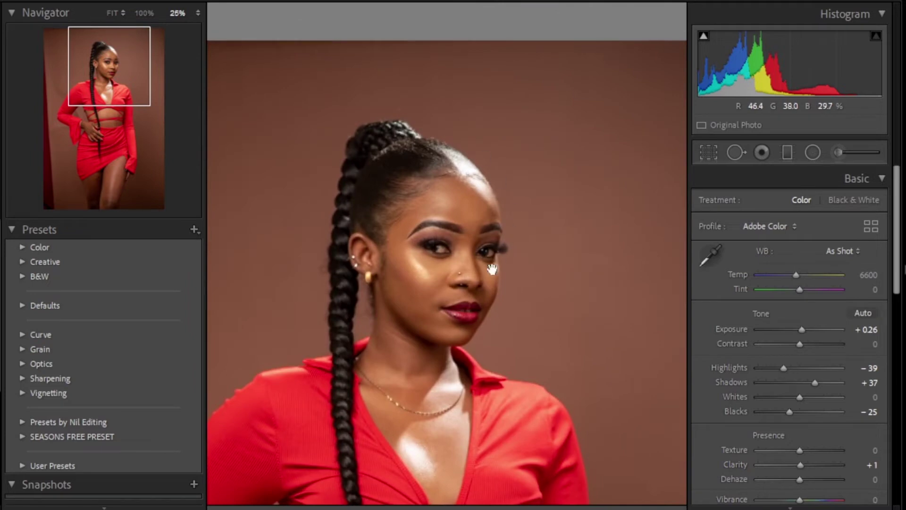
click(481, 203)
click(529, 138)
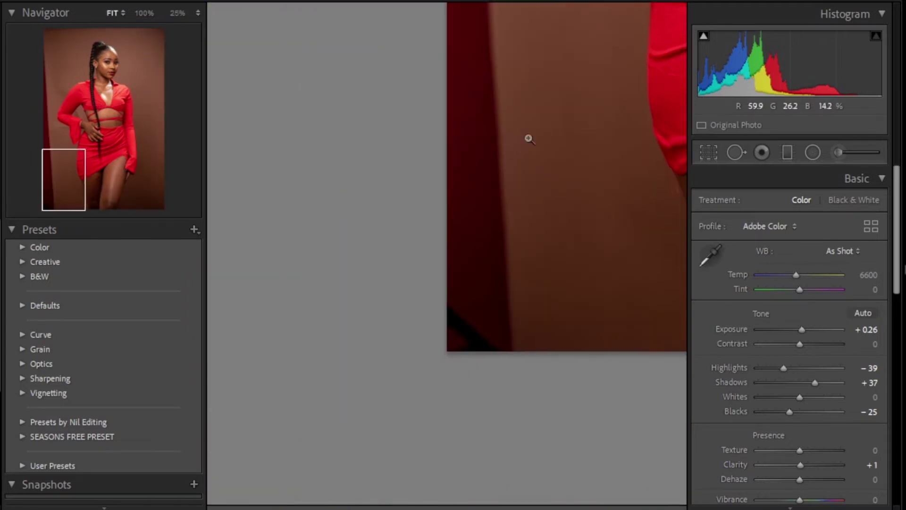
click(496, 134)
click(499, 134)
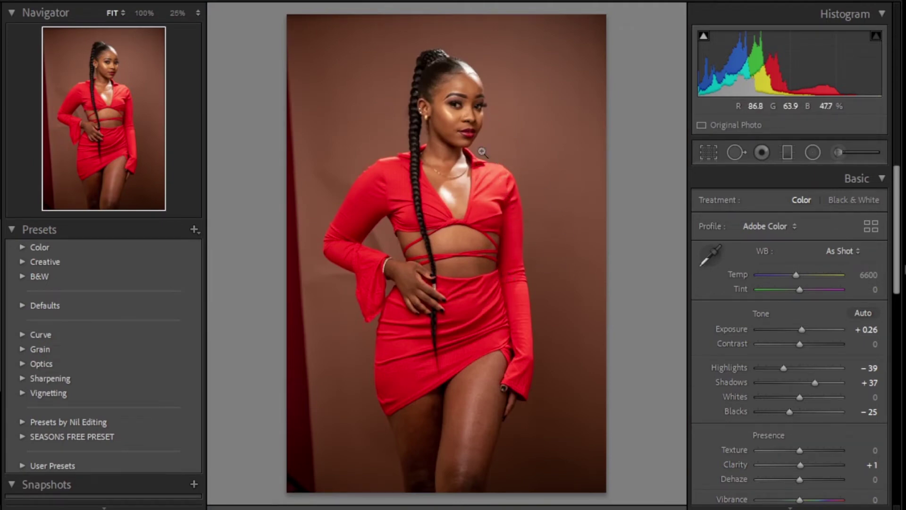
click(479, 107)
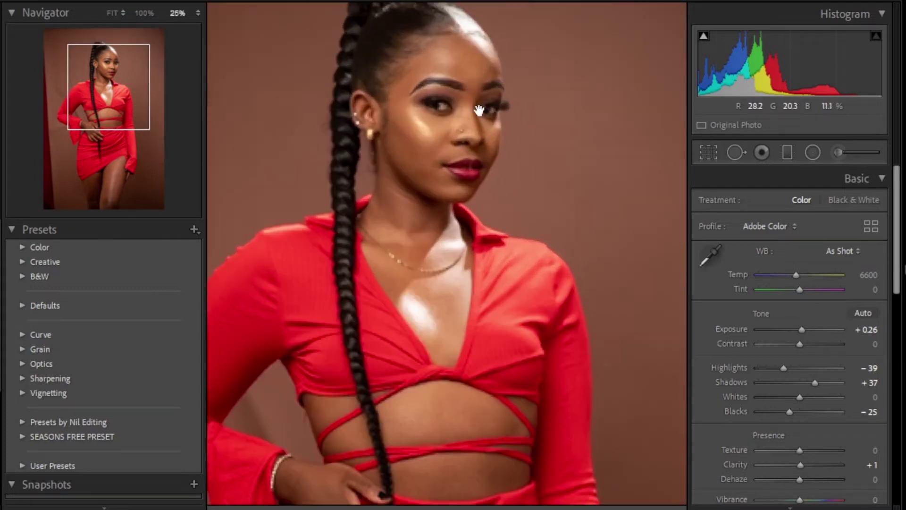
click(443, 219)
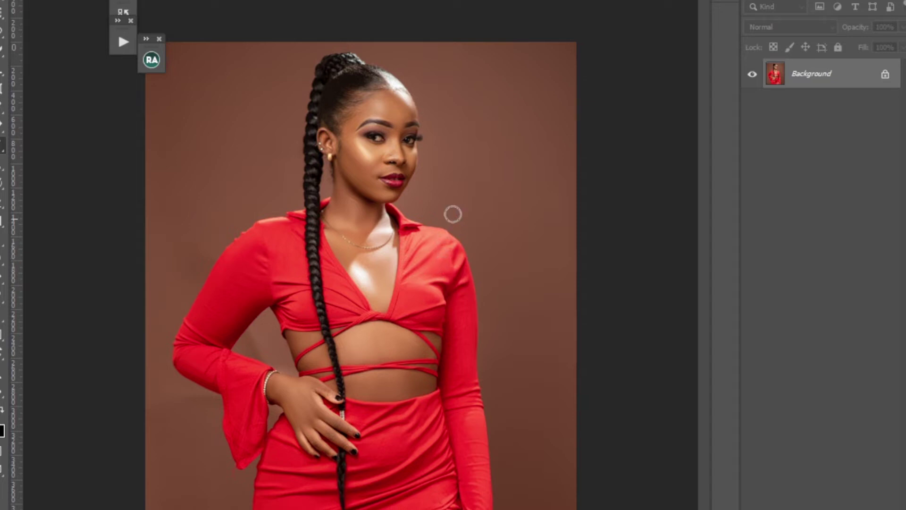
- Switch back to Photoshop and run the action that adds a Gradient Map adjustment layer in Color mode at 0% opacity
click(130, 44)
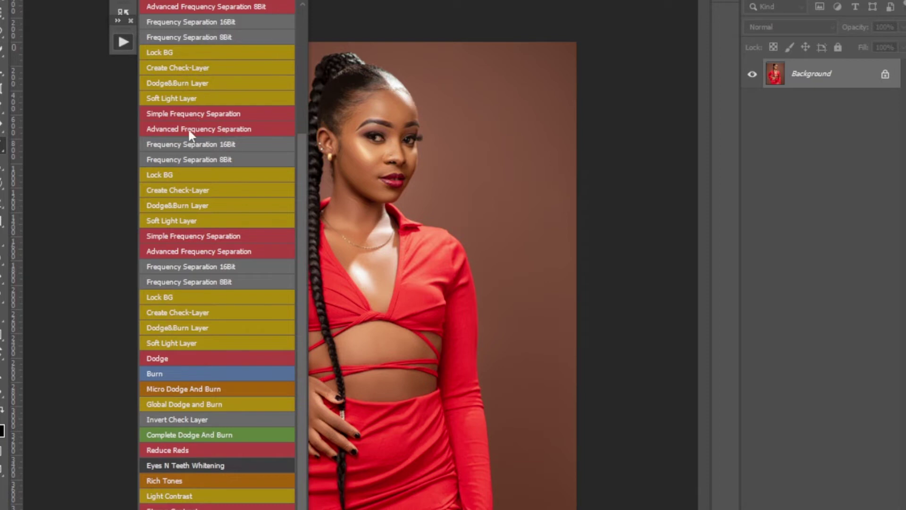
click(250, 336)
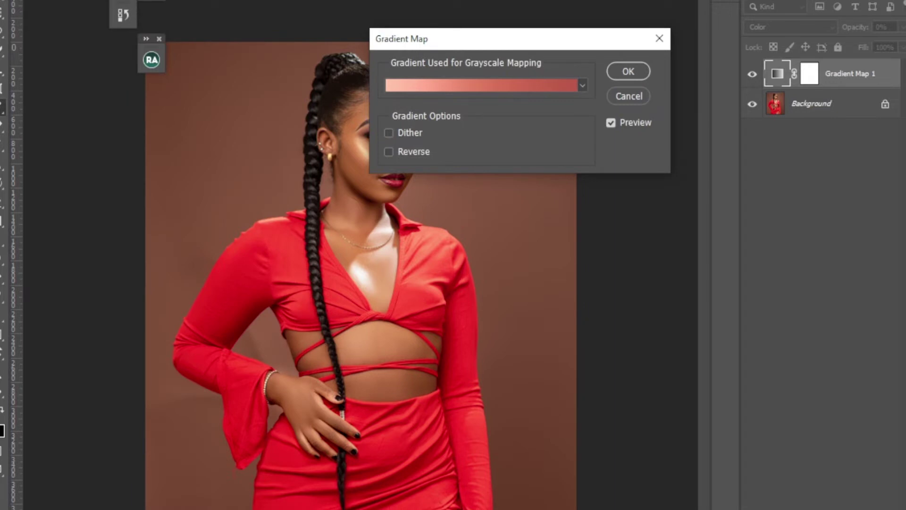
drag(585, 39, 690, 83)
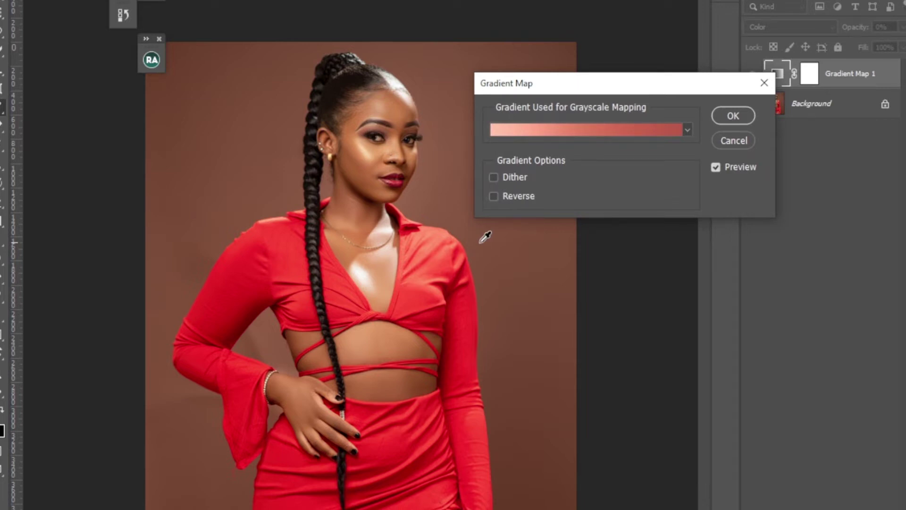
key(ctrl+plus)
key(ctrl+plus)
key(ctrl+plus)
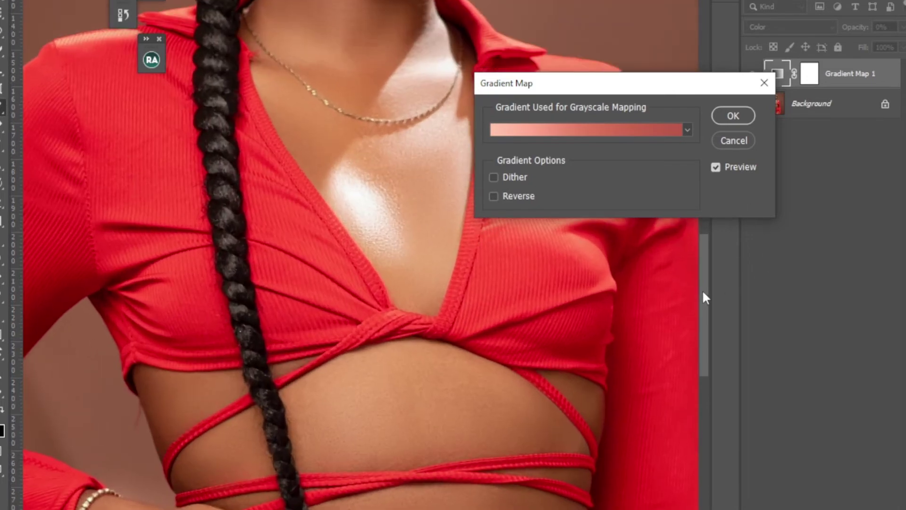
drag(703, 290, 714, 218)
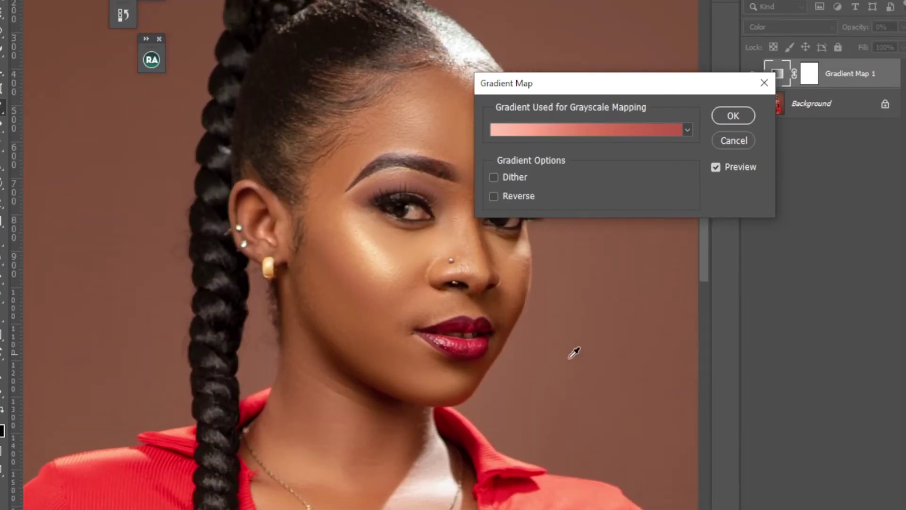
scroll(361, 255, right, 2)
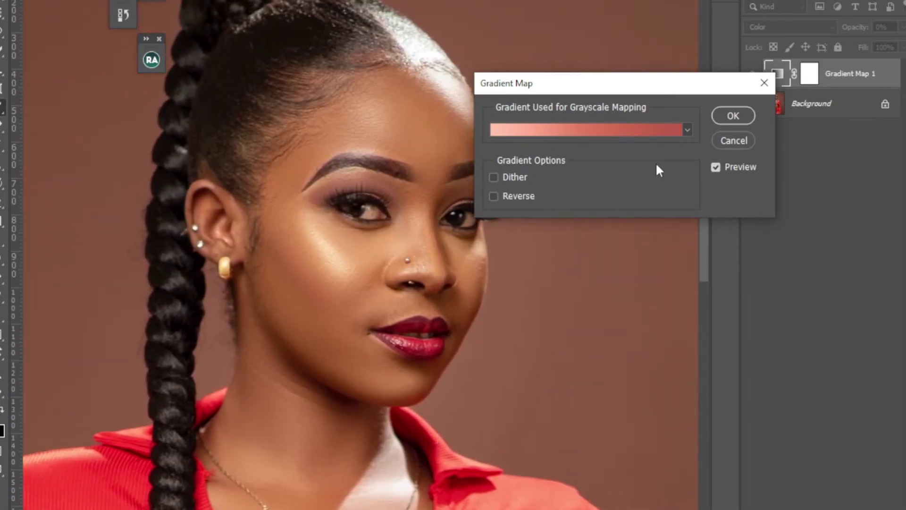
- Open the Gradient Map's custom gradient for editing, then close the editor and the Gradient Map dialog unchanged
click(522, 131)
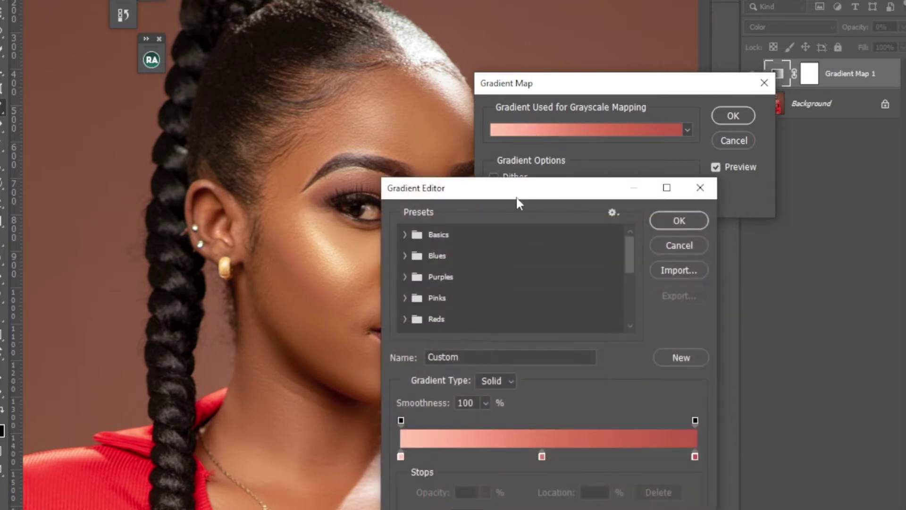
drag(517, 196, 590, 185)
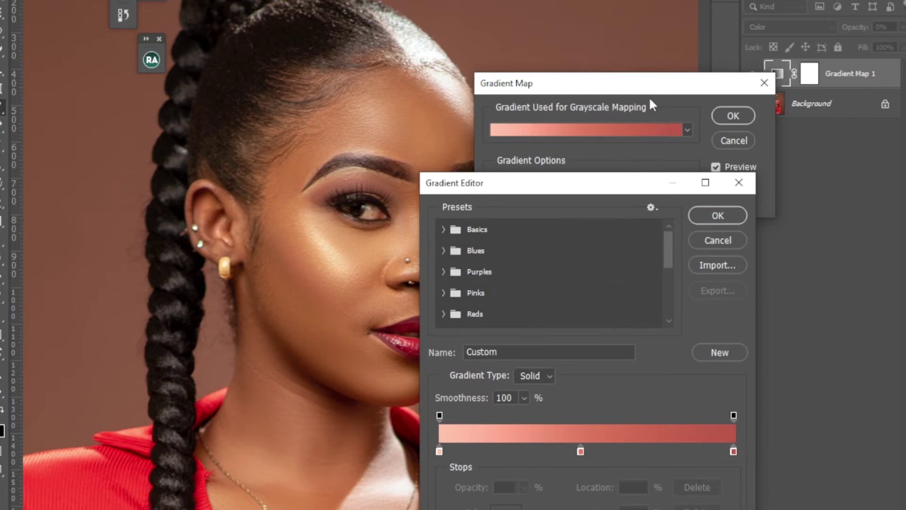
click(739, 182)
click(765, 84)
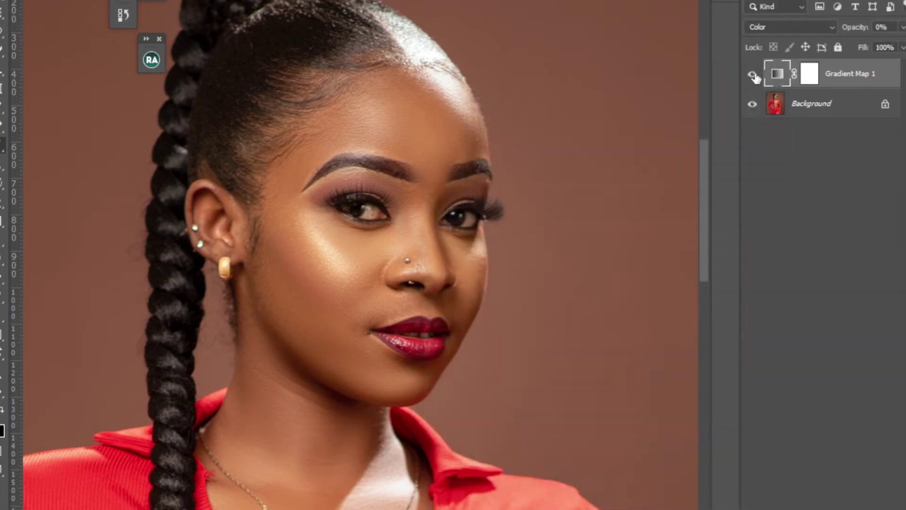
- Compare the face with and without the Gradient Map layer and delete that layer
click(753, 74)
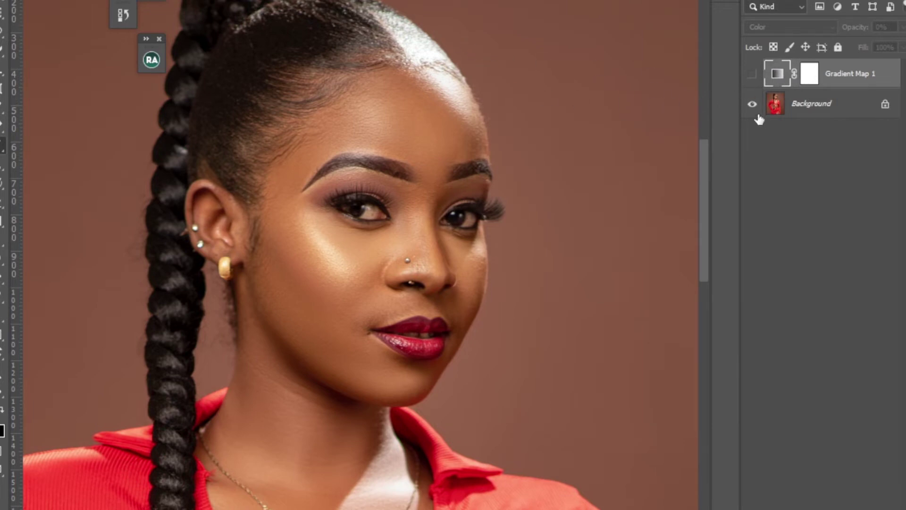
click(809, 78)
click(753, 75)
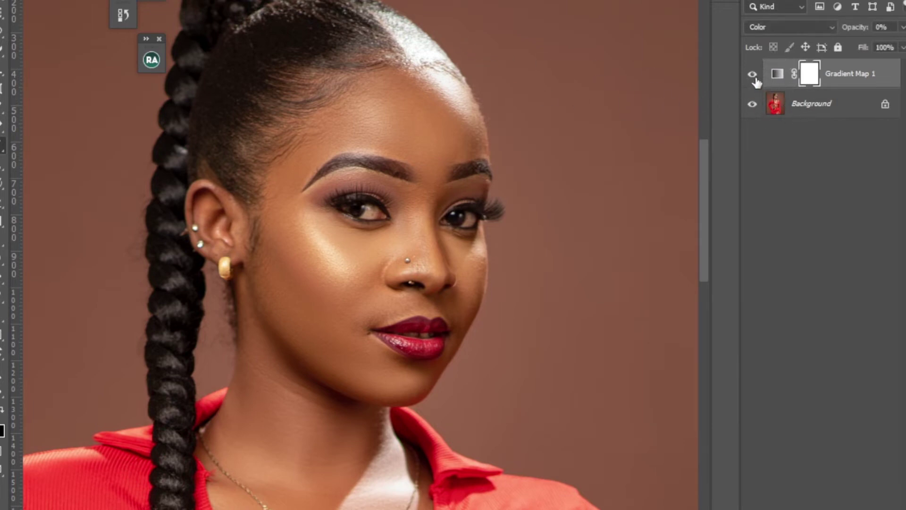
click(754, 76)
key(Delete)
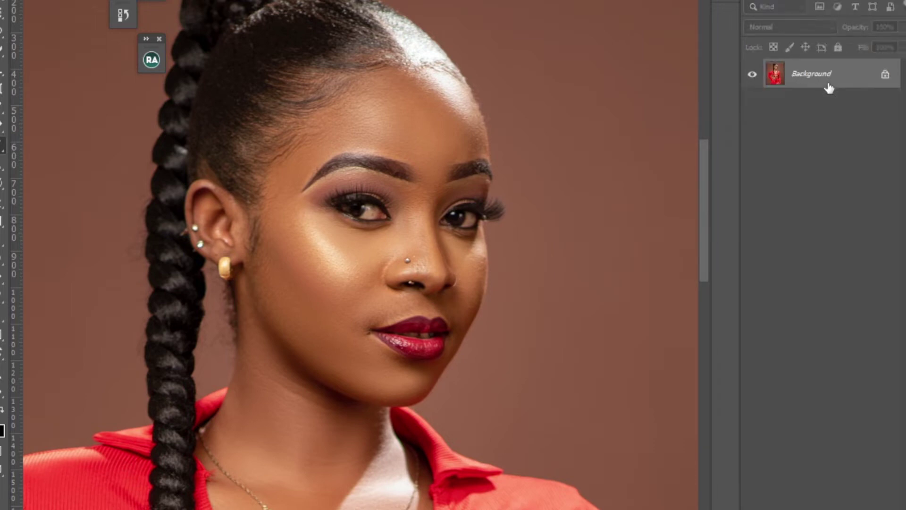
click(152, 1)
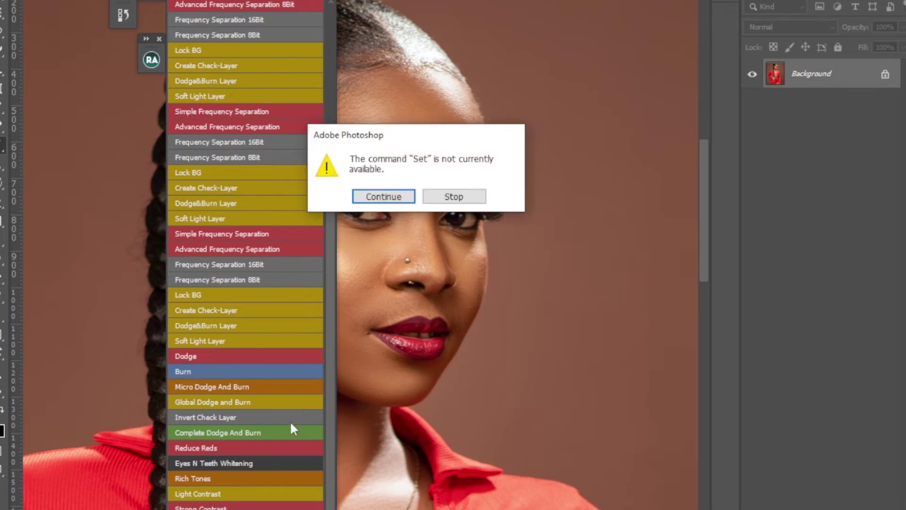
click(396, 200)
click(395, 202)
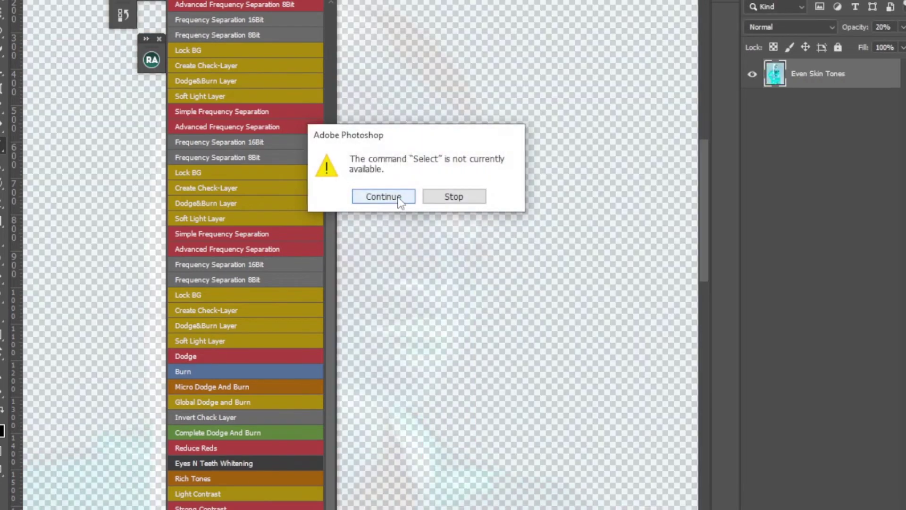
click(395, 199)
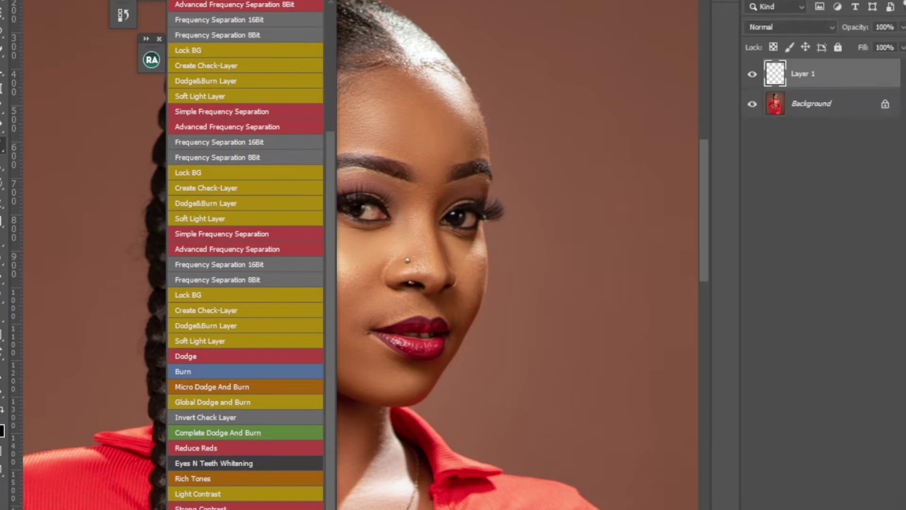
- Duplicate the Background layer and move the Actions list clear of the model's face
click(819, 104)
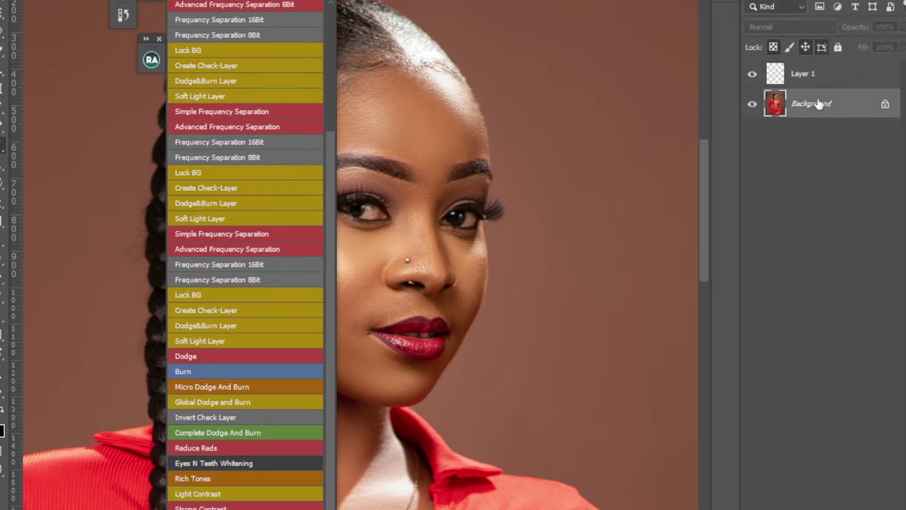
key(ctrl+j)
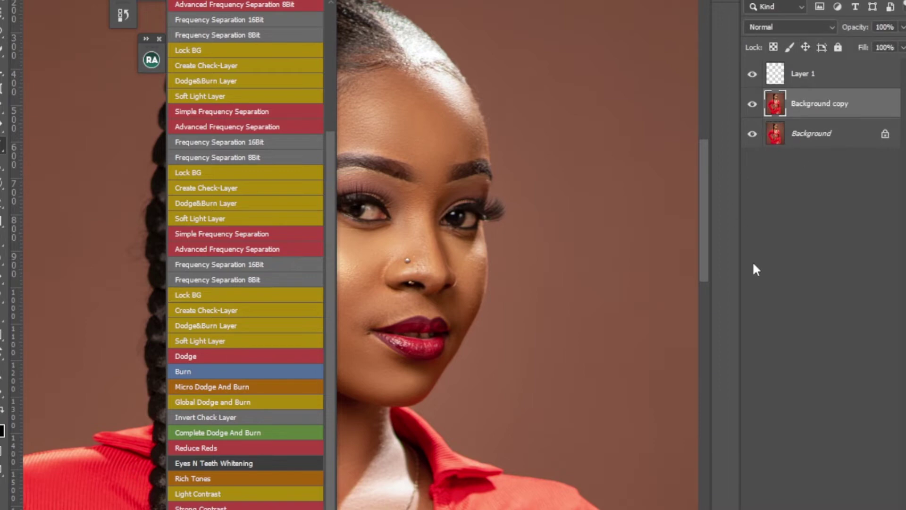
key(ctrl+minus)
key(ctrl+minus)
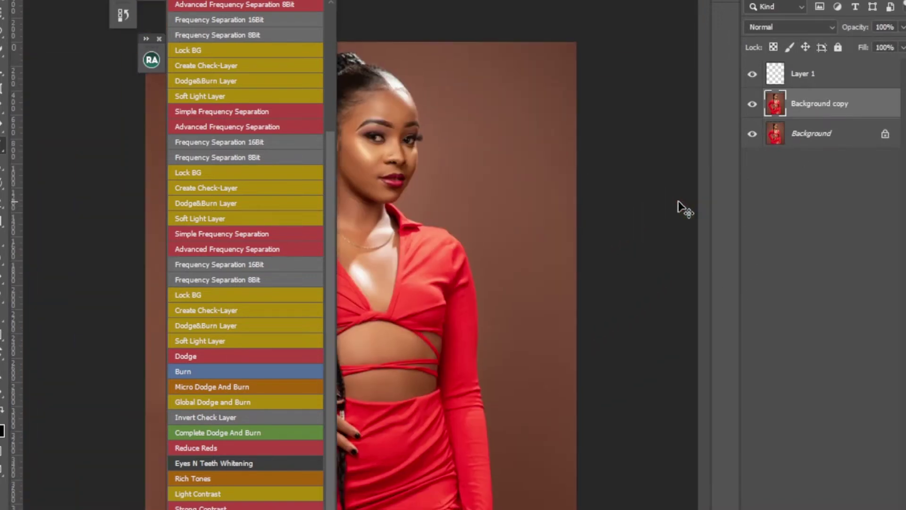
drag(288, 1, 216, 4)
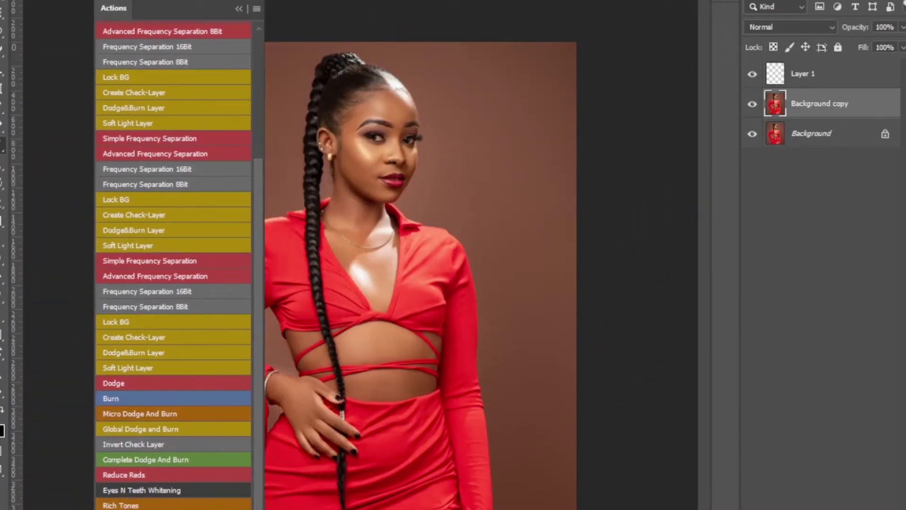
key(ctrl+plus)
key(ctrl+plus)
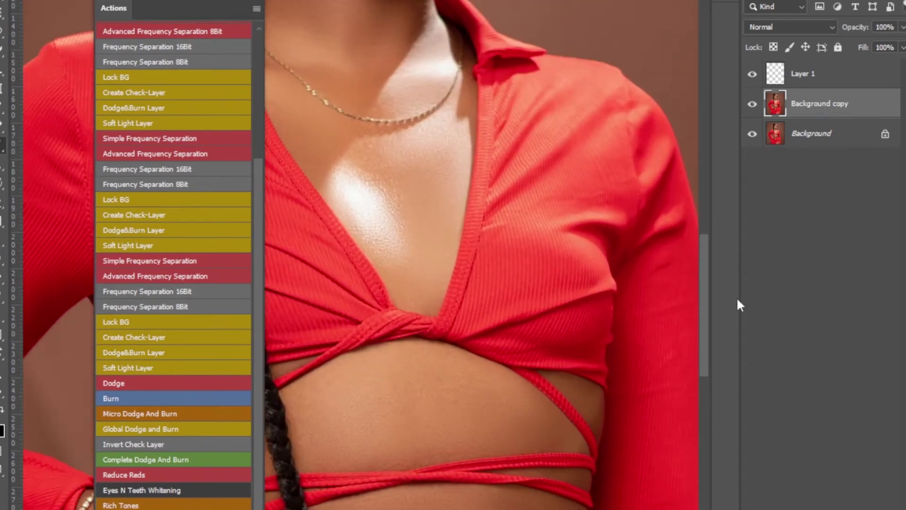
drag(703, 311, 713, 196)
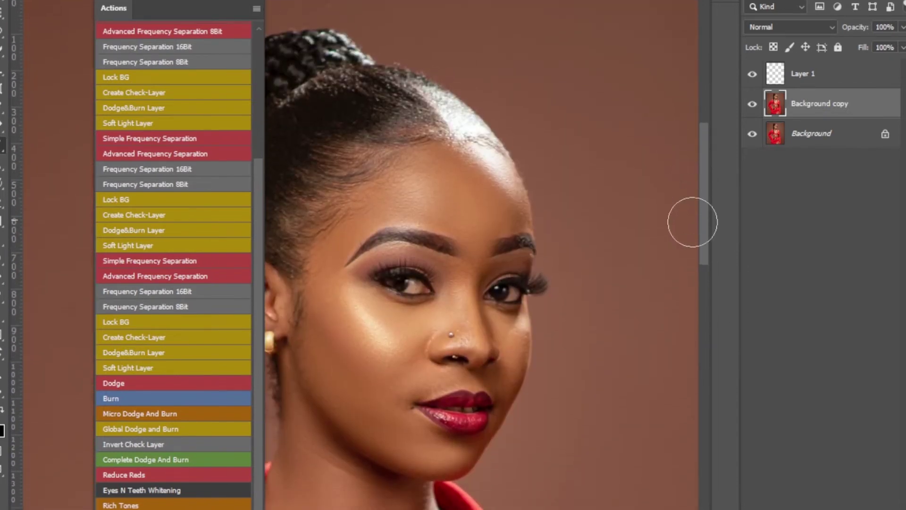
- Select the empty top layer, set up the Brush tool at 100% hardness and collapse the Actions list
click(803, 80)
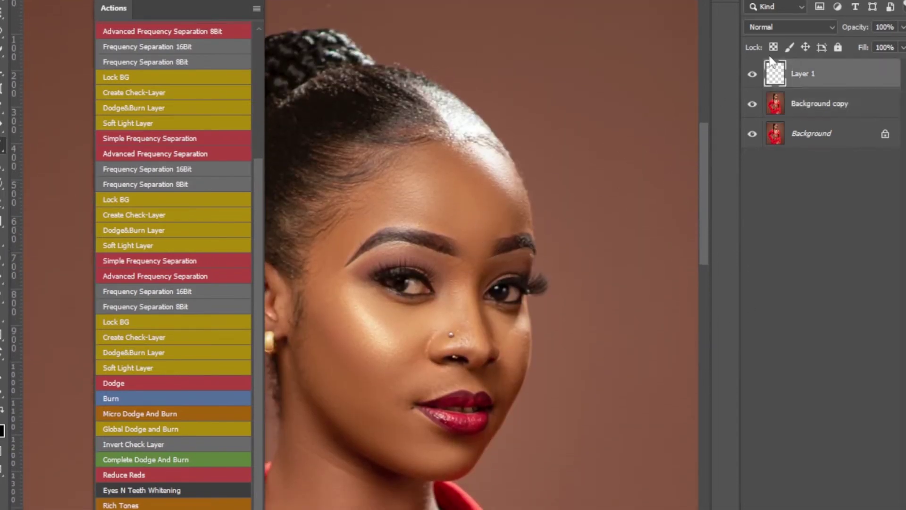
right_click(4, 147)
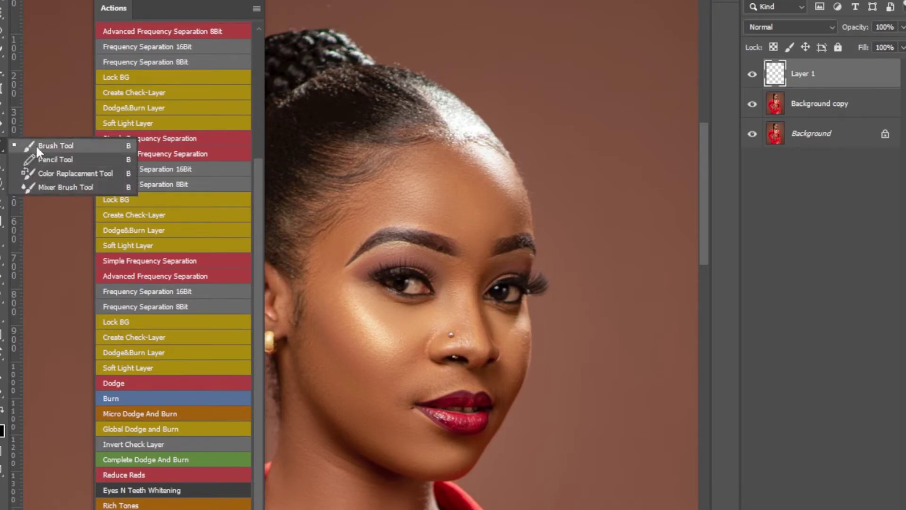
click(35, 145)
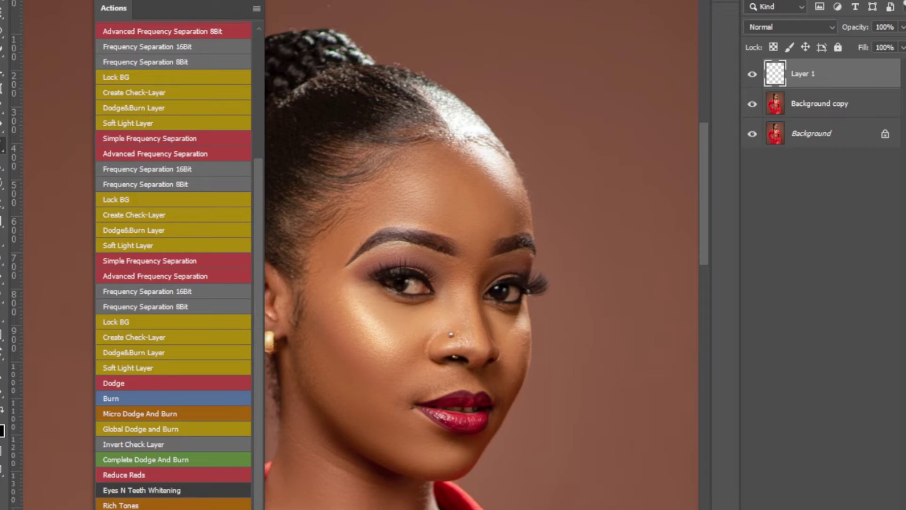
click(36, 1)
click(130, 15)
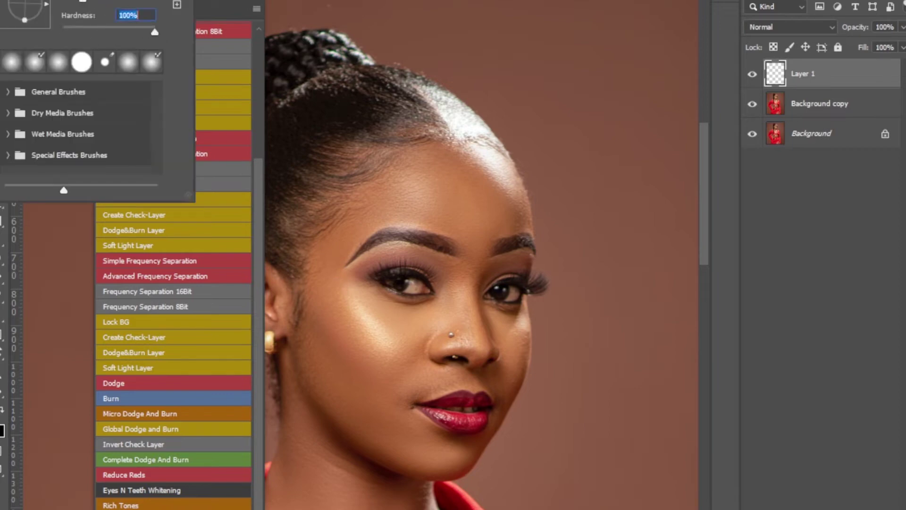
click(208, 1)
key(Escape)
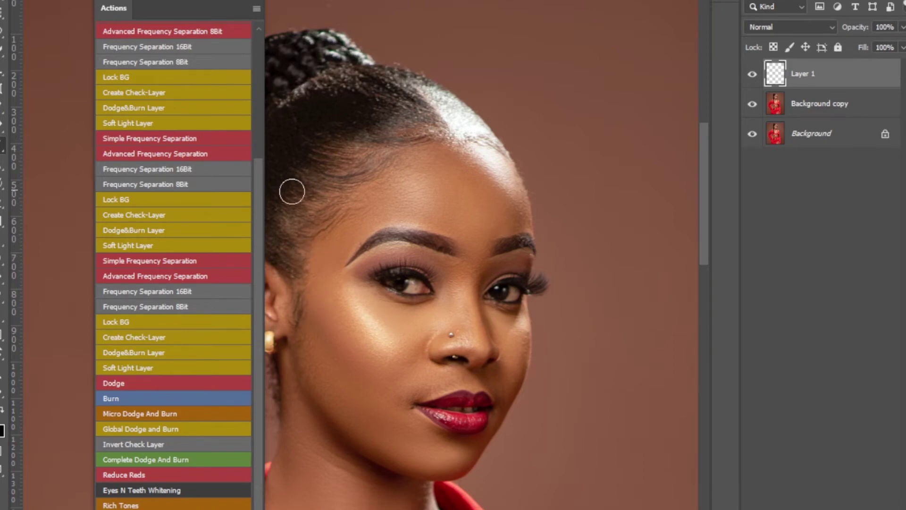
click(250, 3)
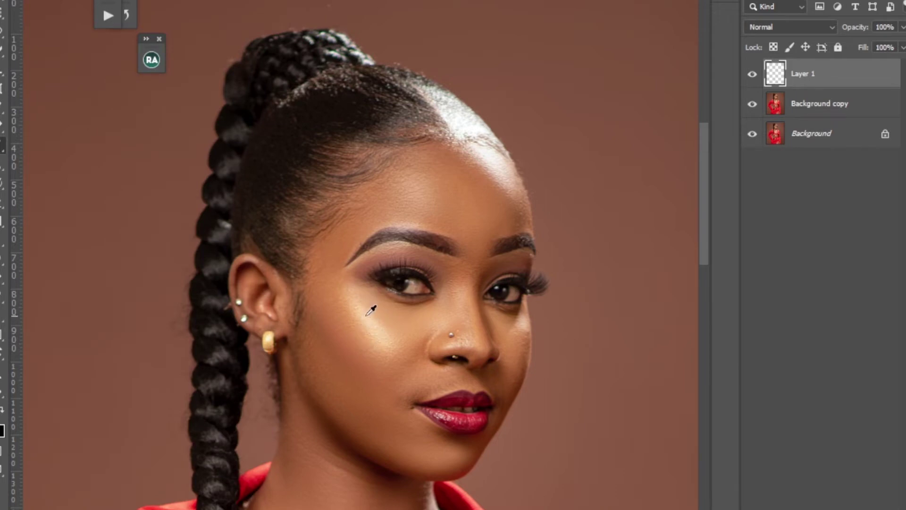
- Sample the bright cheek highlight and paint a swatch of it on the backdrop beside the head
alt+click(367, 315)
drag(368, 315, 381, 323)
drag(517, 75, 637, 70)
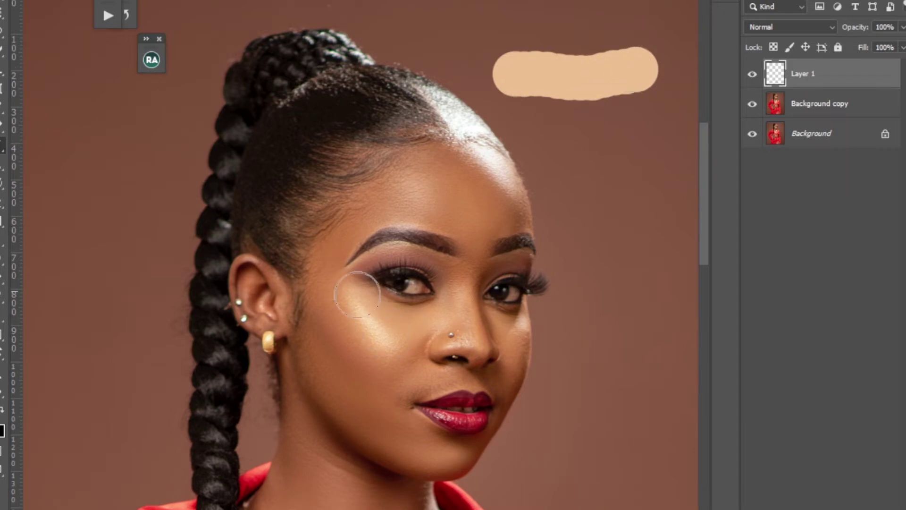
- Paint a mid-tone swatch sampled from the cheek and a shadow swatch sampled from the jawline below the highlight swatch
key(bracketleft)
key(bracketleft)
key(bracketleft)
drag(360, 325, 364, 324)
drag(515, 111, 650, 104)
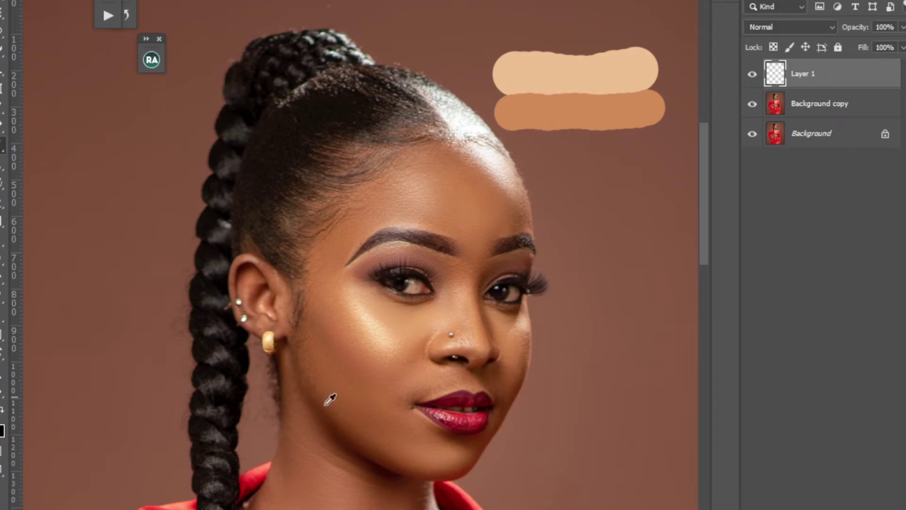
drag(317, 420, 329, 414)
mouse_move(530, 146)
mouse_down()
mouse_move(629, 140)
mouse_move(654, 125)
mouse_move(664, 134)
mouse_up()
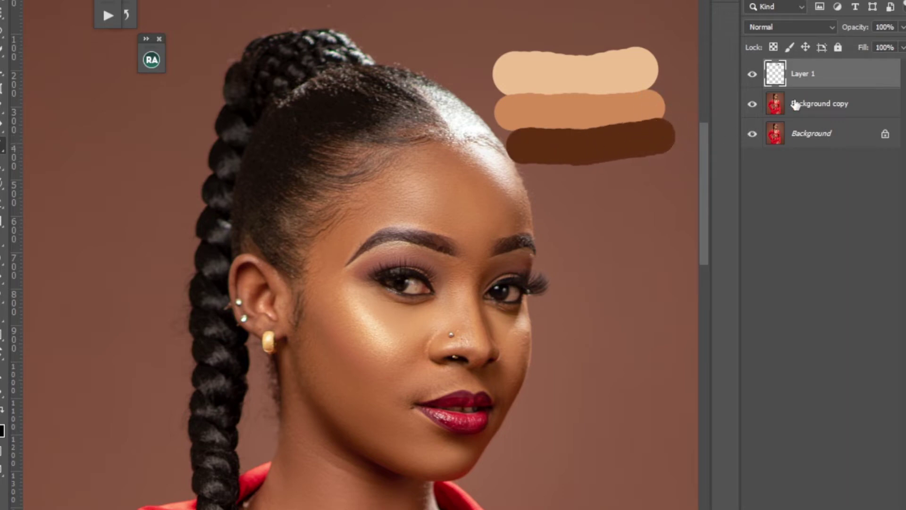
- Run the skin-tone action and recolor its gradient map's three stops with the highlight, mid-tone and shadow swatches
click(108, 21)
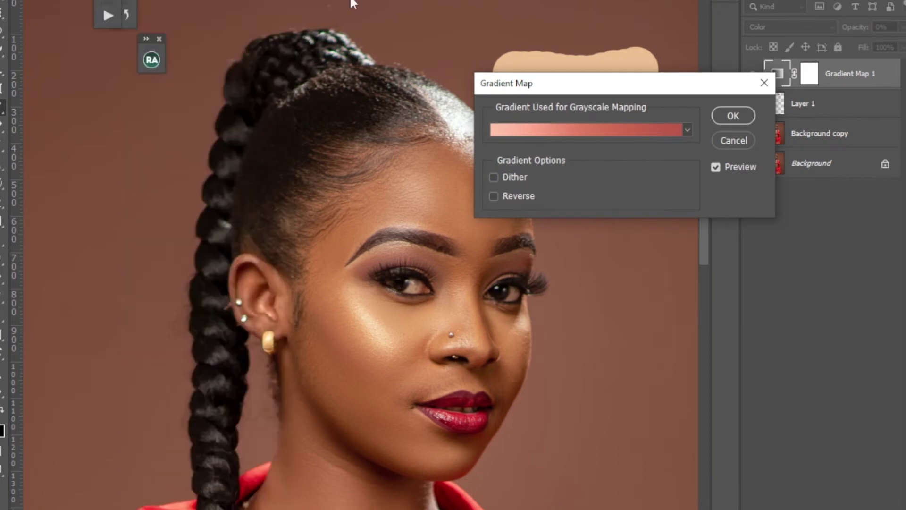
drag(666, 91, 258, 99)
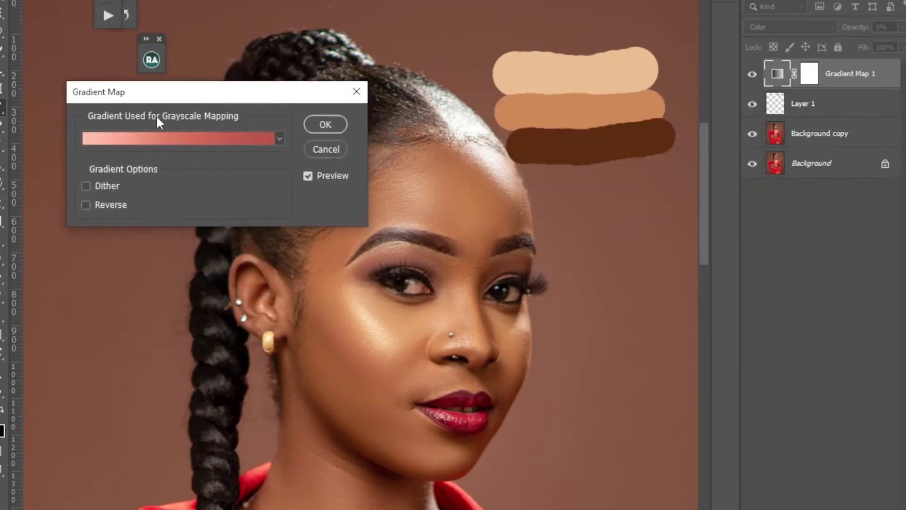
click(155, 139)
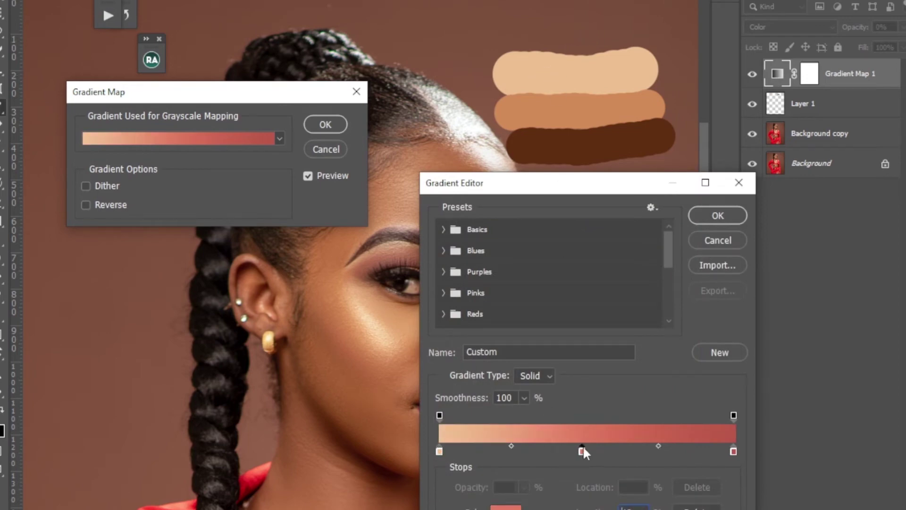
click(594, 120)
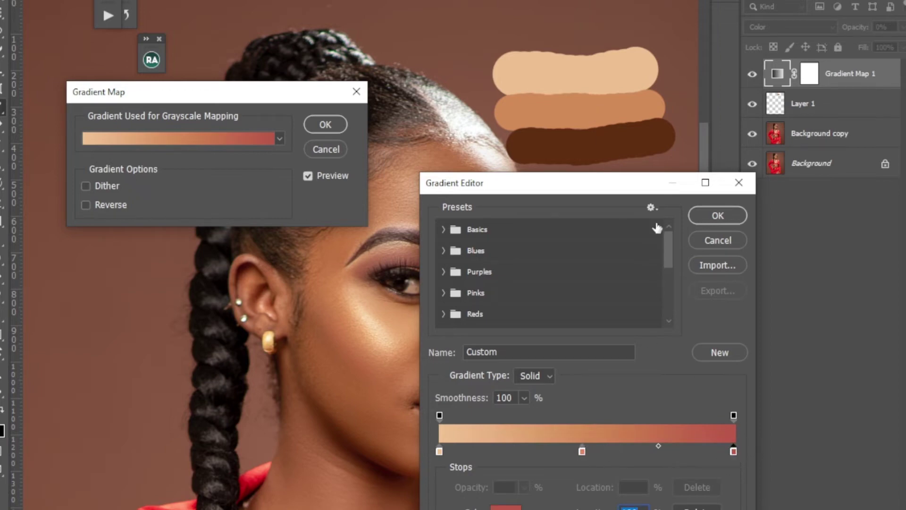
click(617, 148)
click(709, 215)
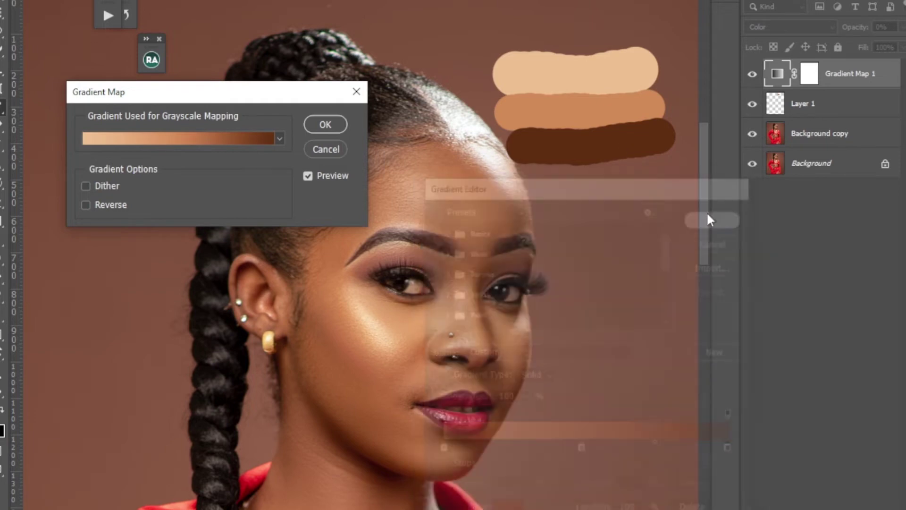
click(325, 125)
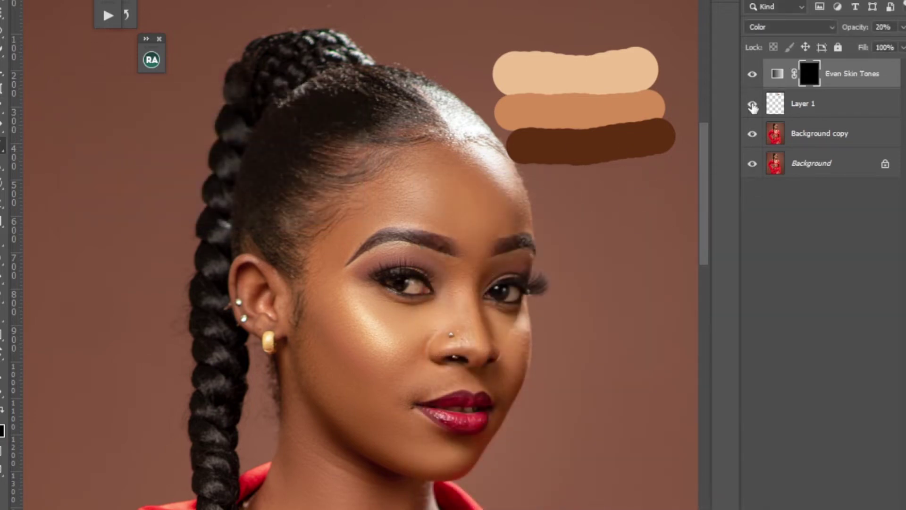
- Delete the swatch layer and select the mask of the Even Skin Tones layer
click(809, 110)
key(Delete)
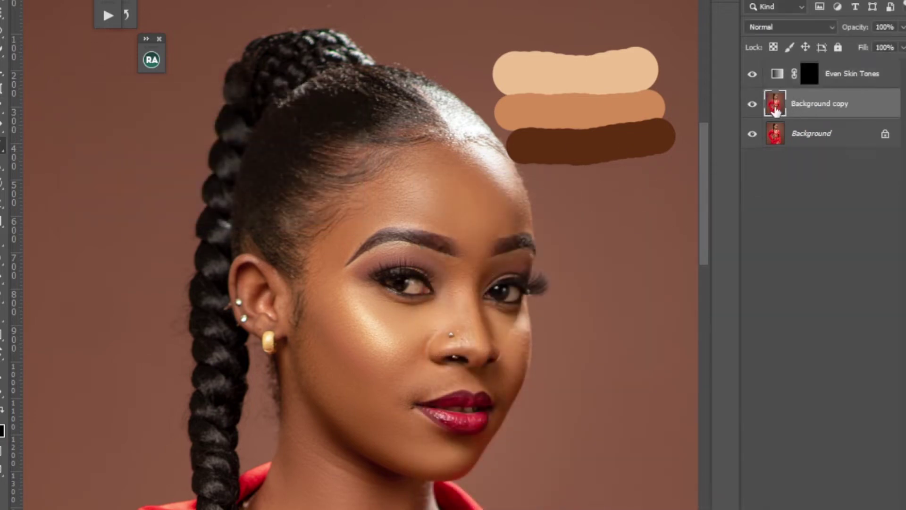
click(810, 75)
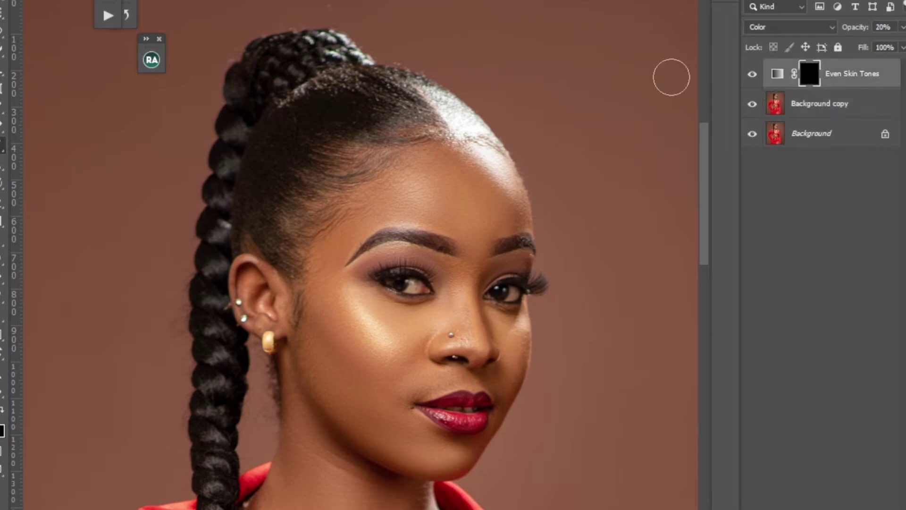
- Brush the Even Skin Tones effect onto the forehead and cheek through its layer mask
right_click(3, 147)
click(47, 146)
mouse_move(416, 210)
mouse_down()
mouse_move(344, 231)
mouse_move(358, 209)
mouse_move(343, 225)
mouse_up()
scroll(688, 256, down, 3)
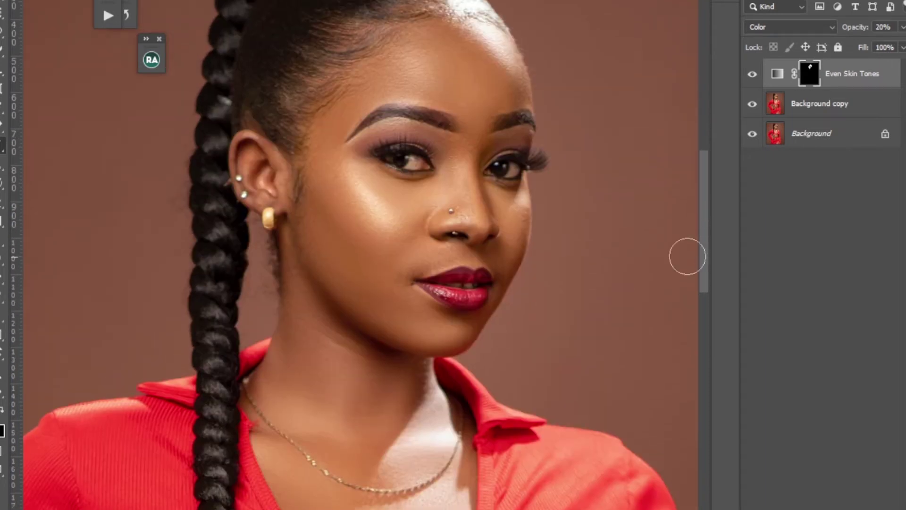
key(bracketright)
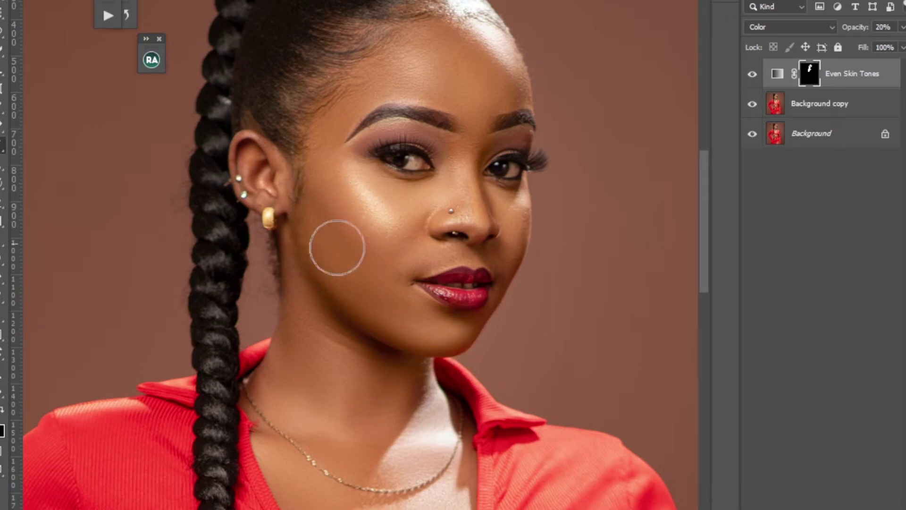
- Touch up the Even Skin Tones mask around the temple and hairline with a smaller brush
drag(705, 279, 704, 261)
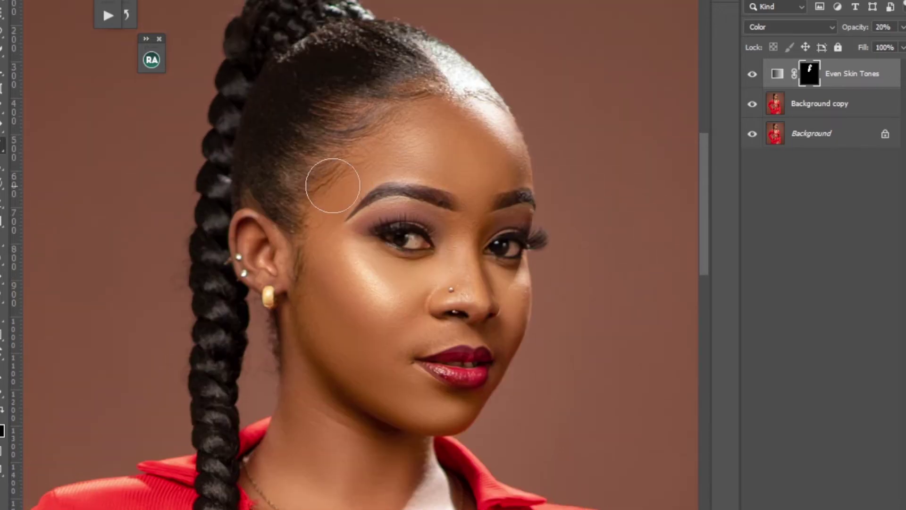
key(bracketleft)
key(bracketleft)
key(bracketleft)
key(bracketleft)
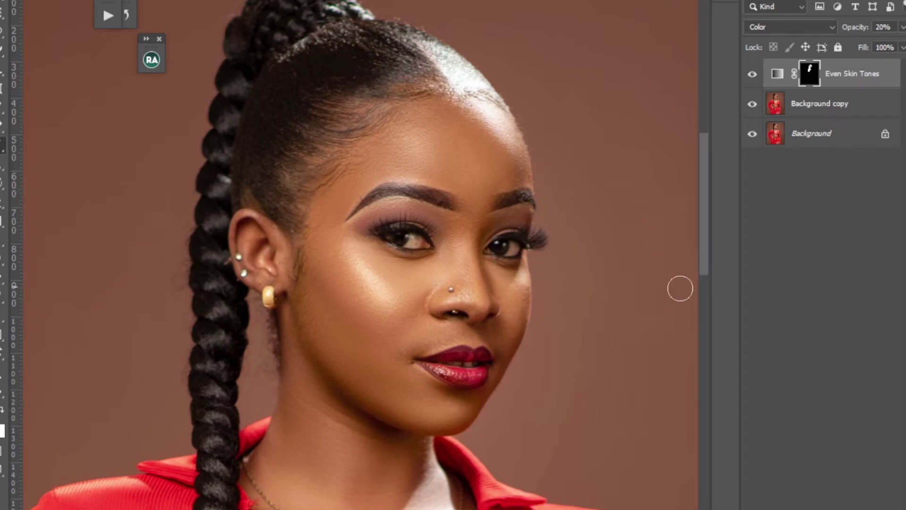
- Brush the Even Skin Tones effect onto the neck and chest through its layer mask, cancelling the accidental crop
drag(703, 257, 704, 311)
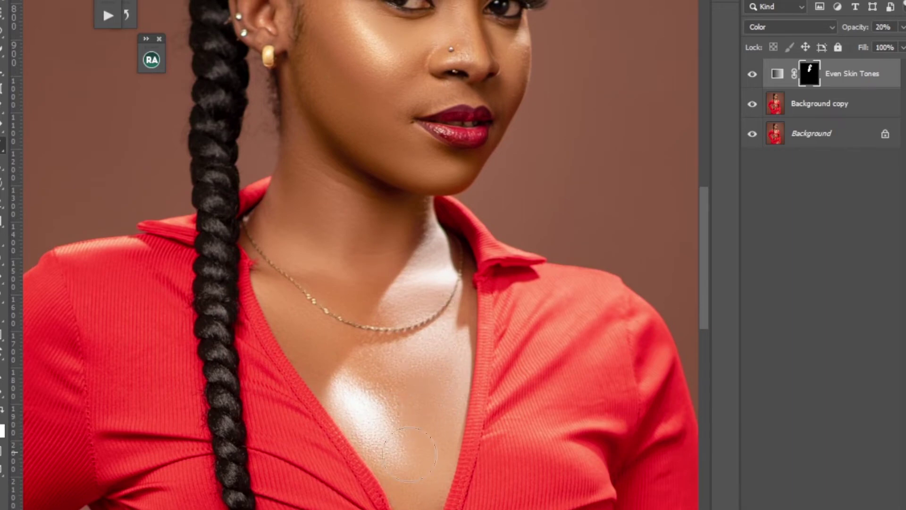
drag(408, 439, 377, 404)
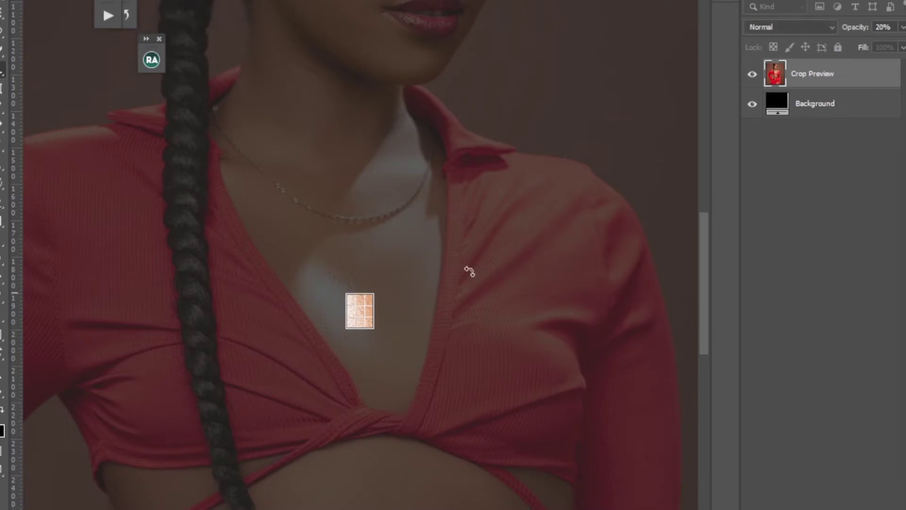
key(Escape)
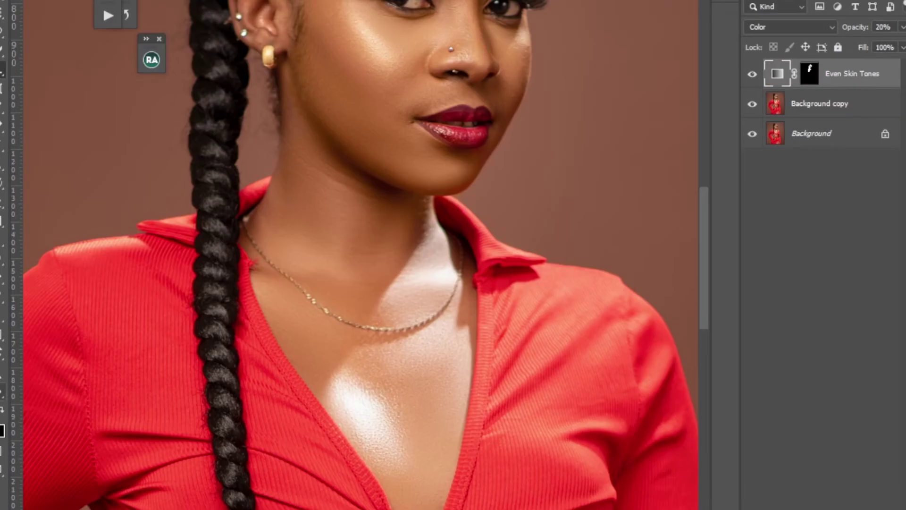
click(816, 72)
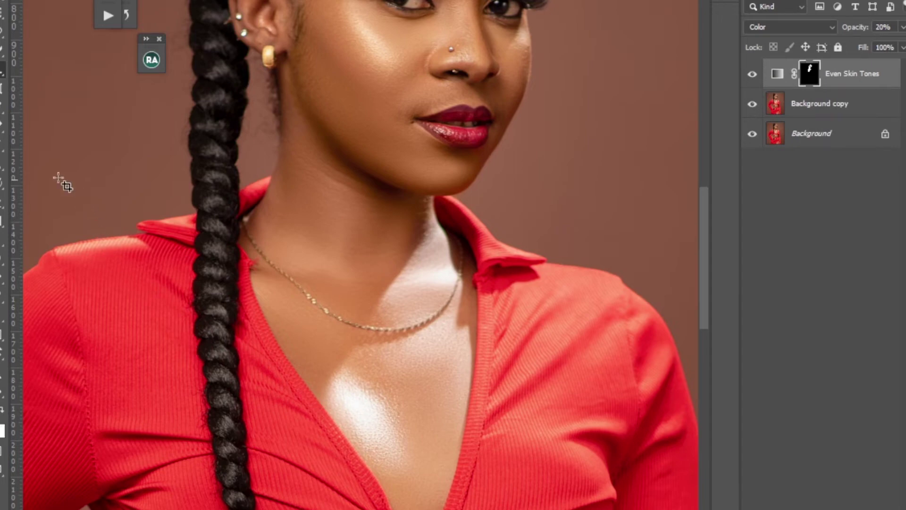
click(2, 146)
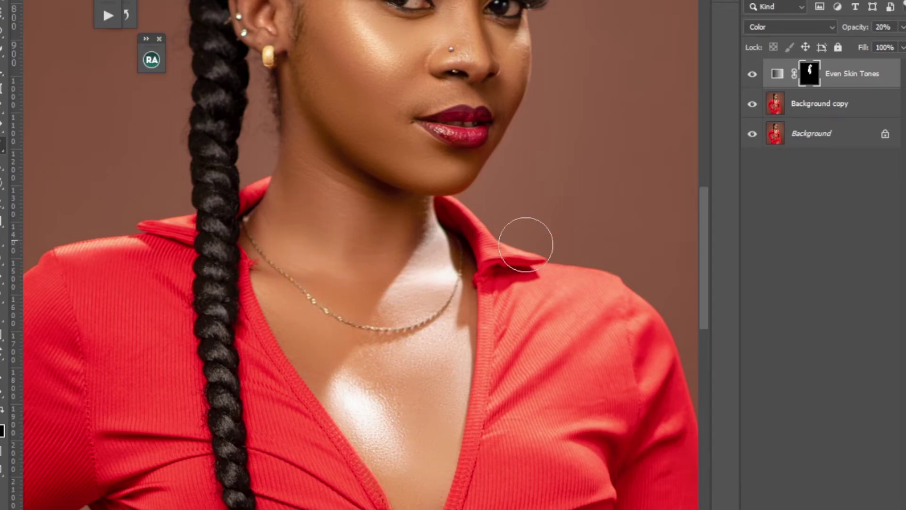
- Brush the Even Skin Tones effect onto the midriff and hand through its layer mask, using a larger brush where needed
drag(702, 271, 710, 184)
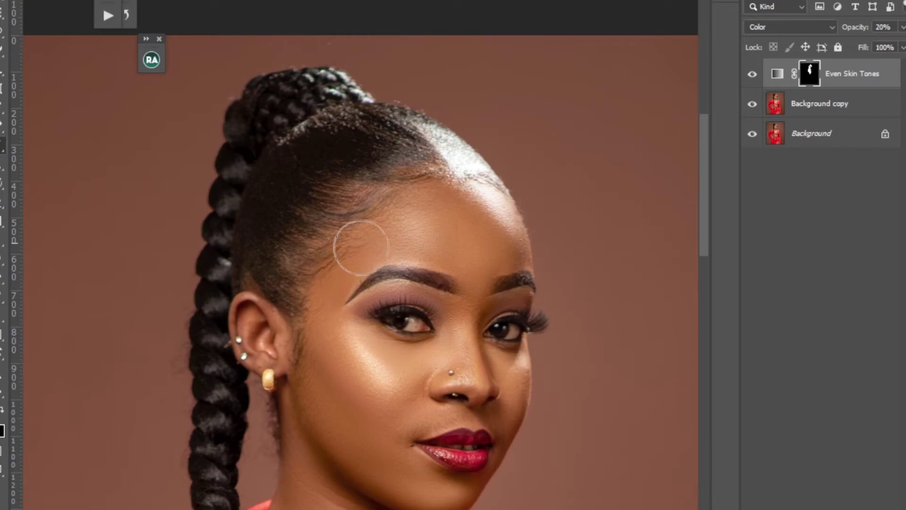
drag(705, 223, 694, 360)
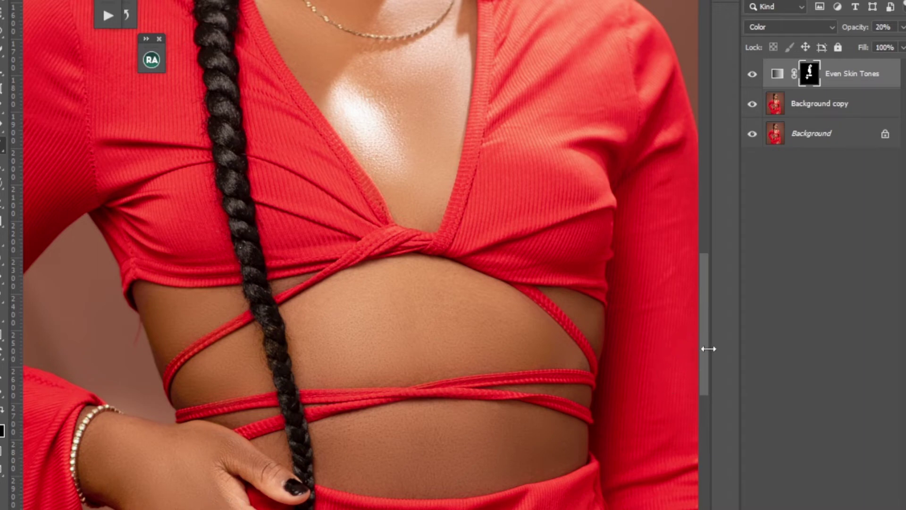
drag(706, 348, 703, 401)
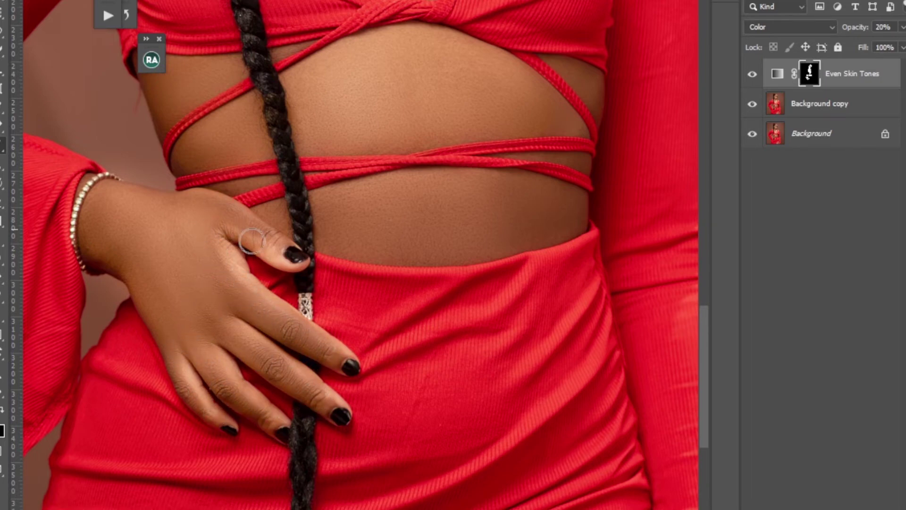
key(bracketright)
key(bracketright)
key(bracketright)
mouse_move(367, 211)
mouse_down()
mouse_move(410, 192)
mouse_move(399, 203)
mouse_move(396, 243)
mouse_up()
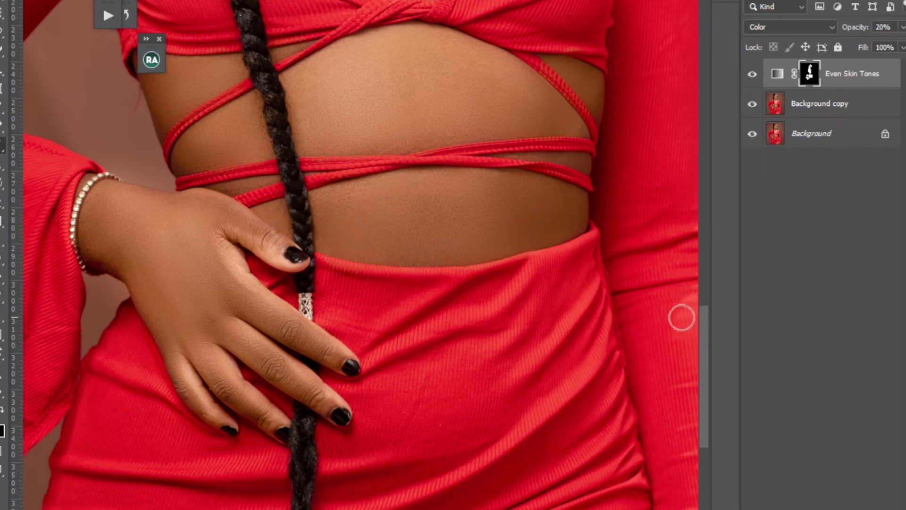
drag(706, 335, 706, 296)
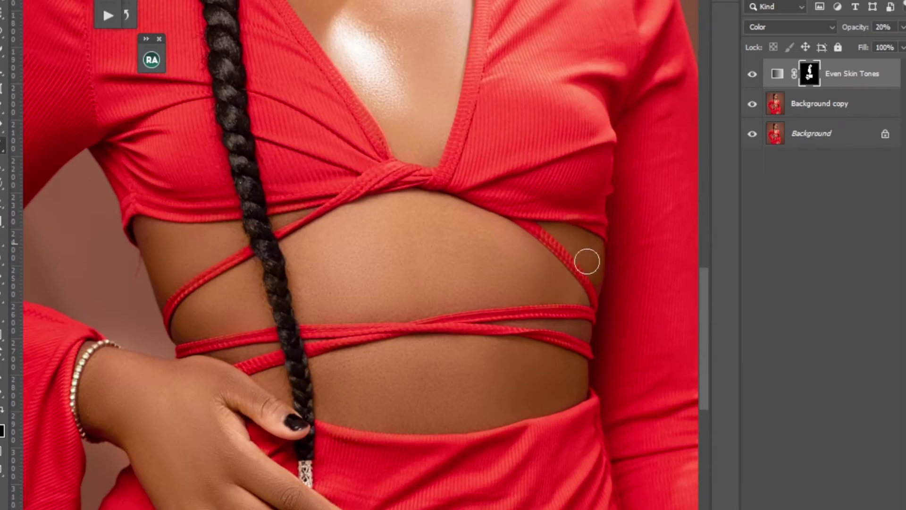
- Brush the Even Skin Tones effect onto the exposed thigh through its layer mask, reducing the brush size for the edges
drag(707, 346, 698, 463)
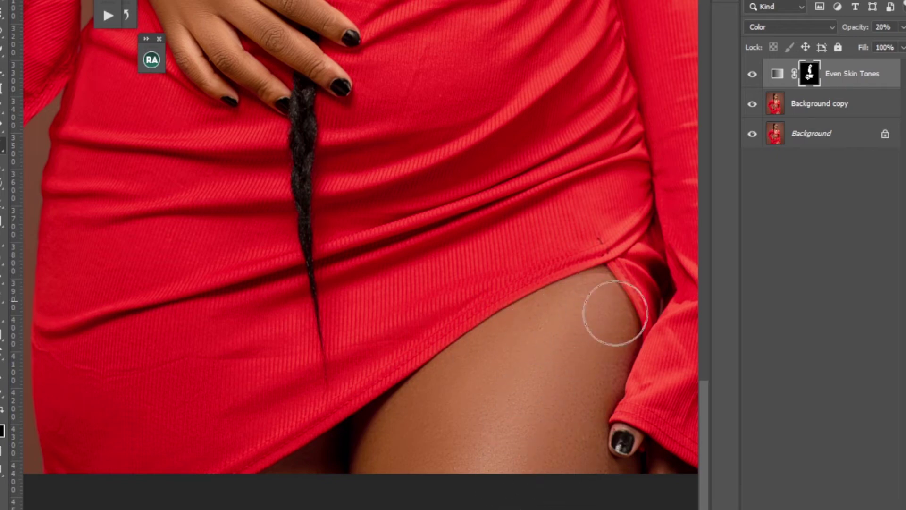
mouse_move(515, 391)
mouse_down()
mouse_move(398, 468)
mouse_move(475, 371)
mouse_move(565, 302)
mouse_up()
key(bracketleft)
key(bracketleft)
key(bracketleft)
key(bracketleft)
key(bracketleft)
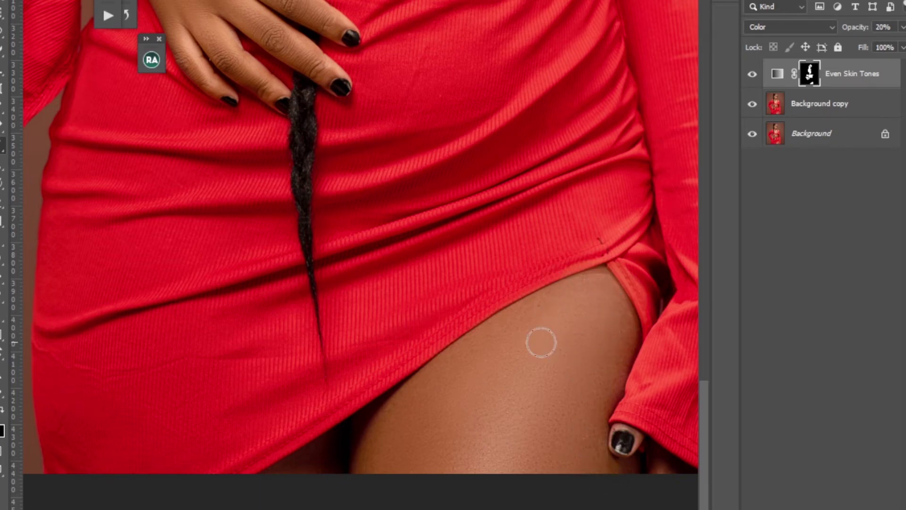
- Compare the whole portrait with and without the Even Skin Tones layer
key(ctrl+minus)
key(ctrl+minus)
key(ctrl+minus)
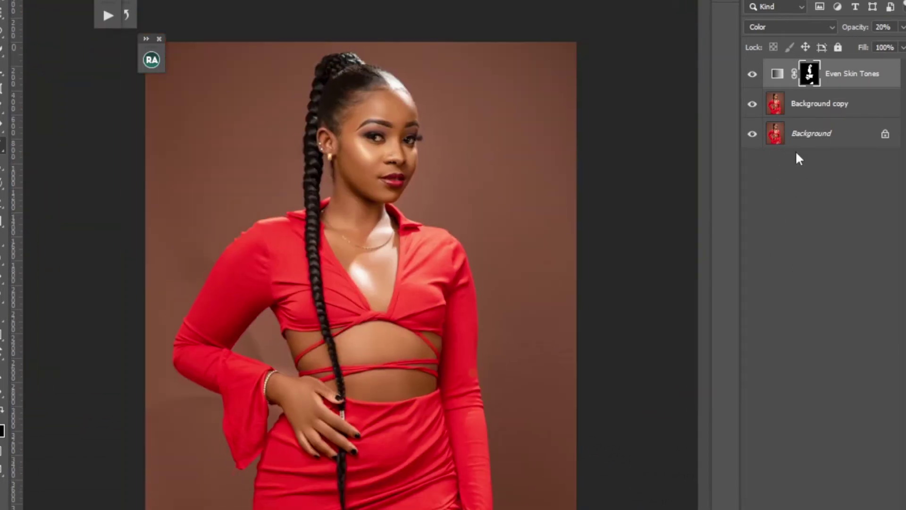
click(752, 75)
click(751, 76)
click(750, 77)
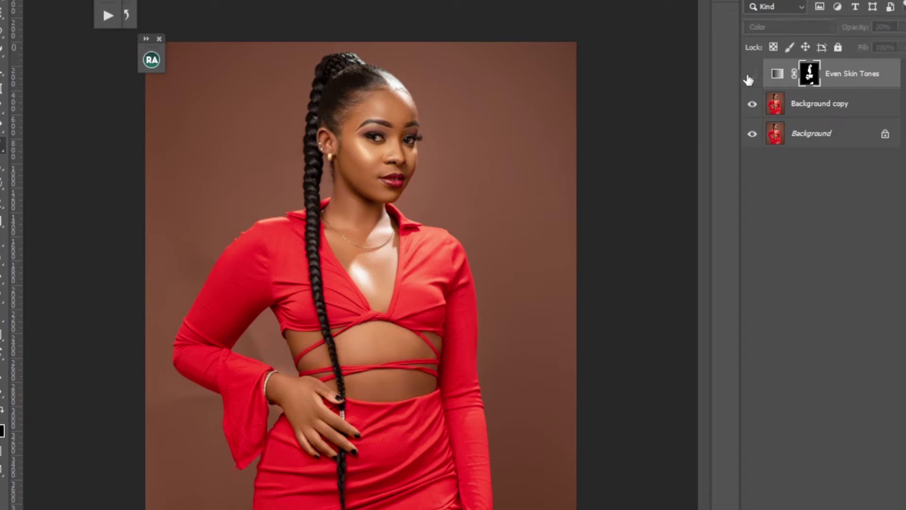
click(749, 77)
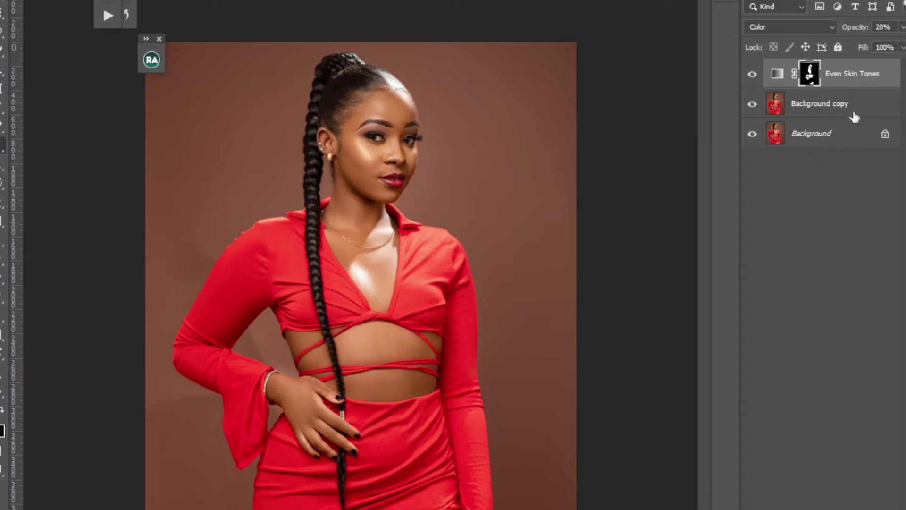
- Set the Even Skin Tones layer's opacity to 15% and compare the portrait with and without it
click(902, 27)
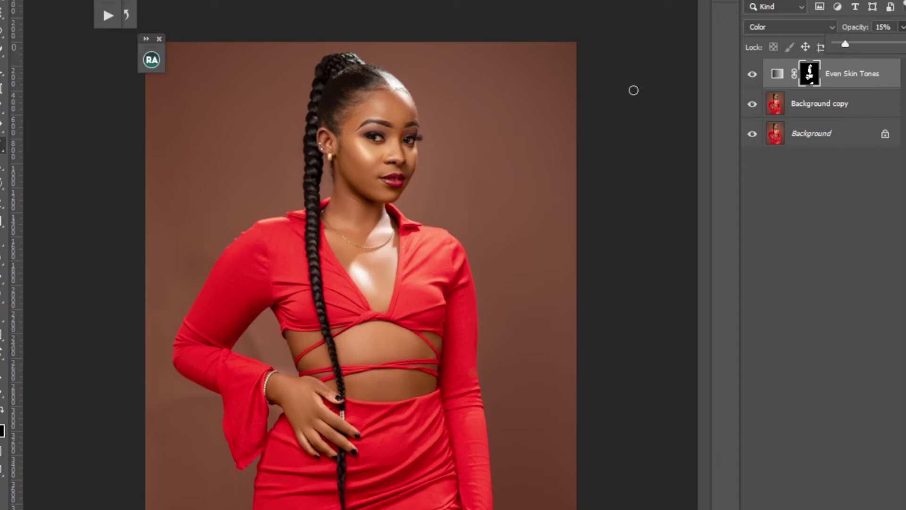
key(Return)
key(])
key(])
key(])
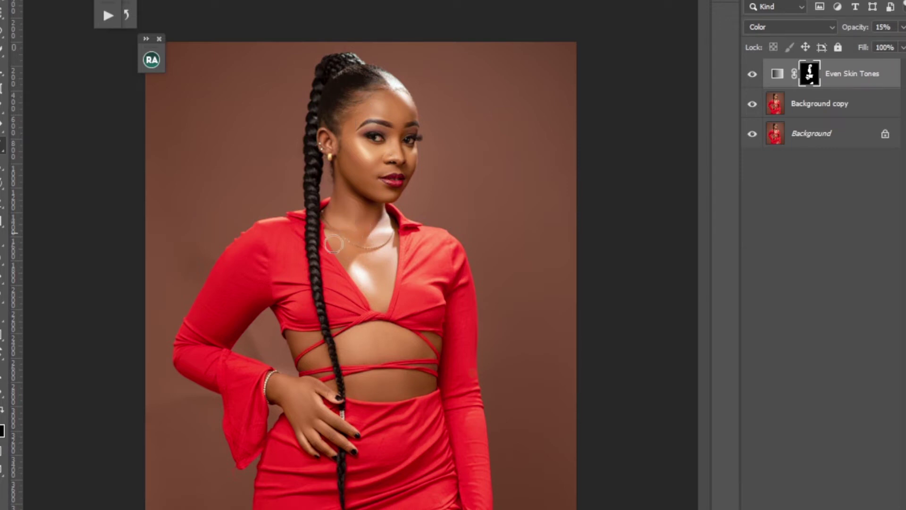
click(753, 74)
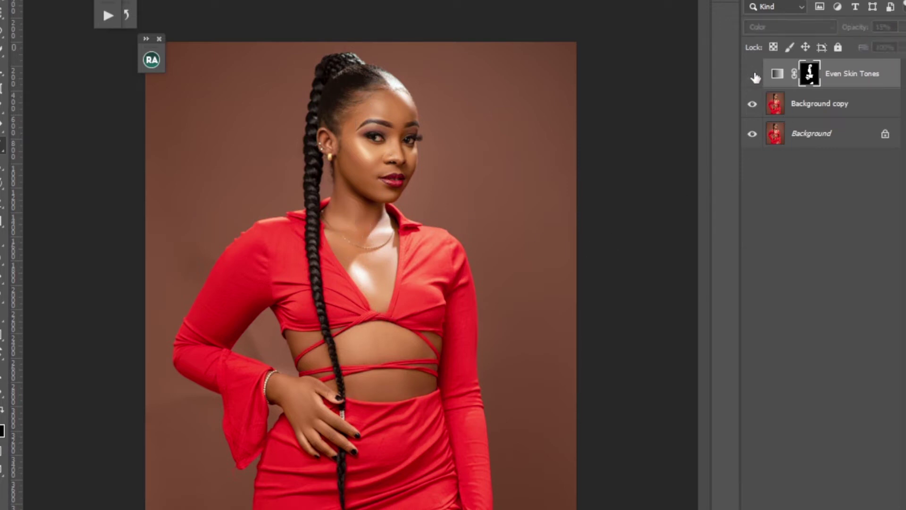
click(753, 74)
- Add a Selective Color adjustment layer and reduce Cyan and Yellow in the Yellows range
click(816, 461)
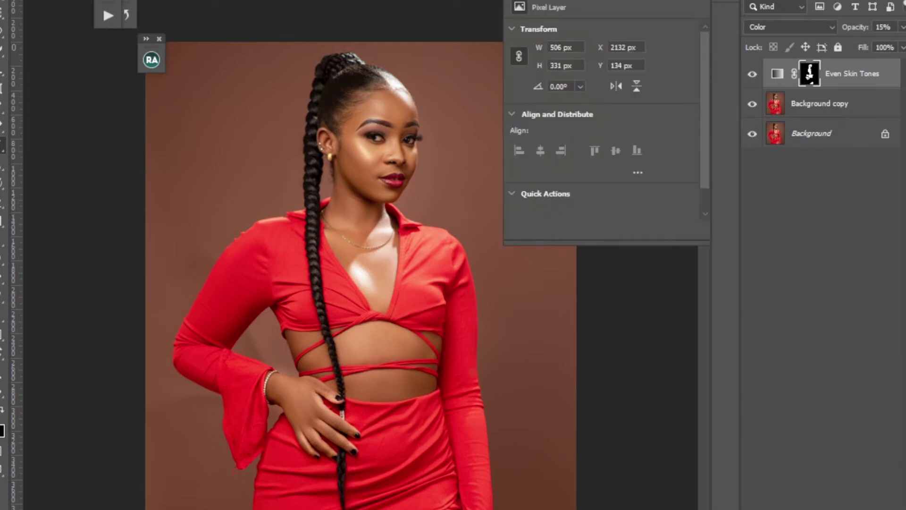
click(587, 49)
click(571, 72)
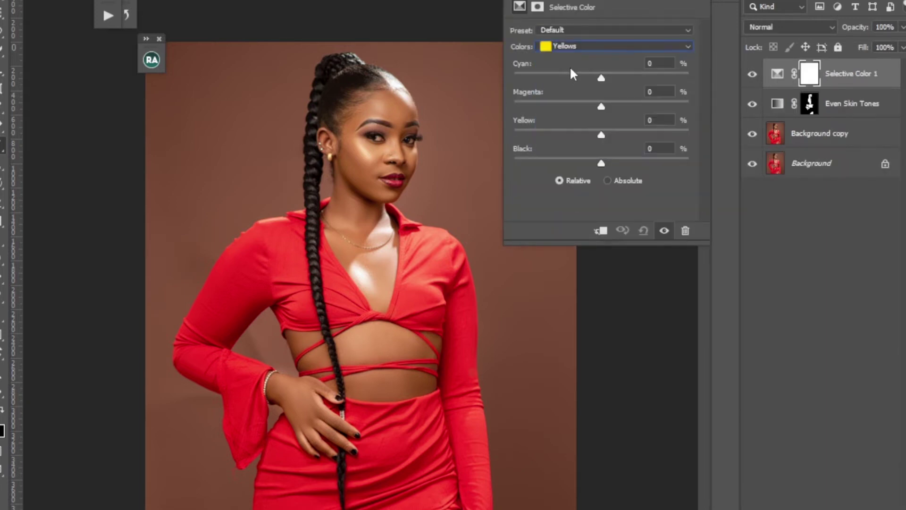
drag(601, 78, 587, 78)
drag(602, 137, 596, 132)
- Raise Black slightly and fine-tune Yellow in the Blacks range of the Selective Color adjustment
click(591, 45)
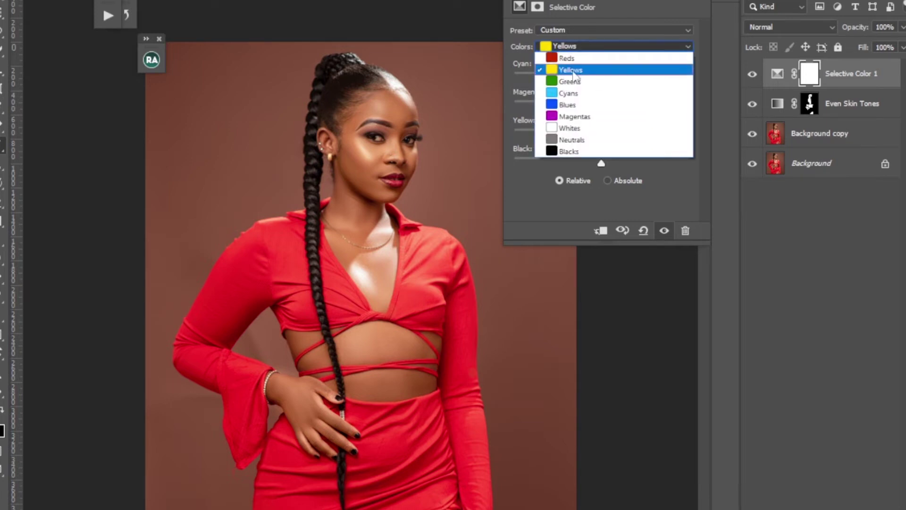
click(570, 151)
click(606, 161)
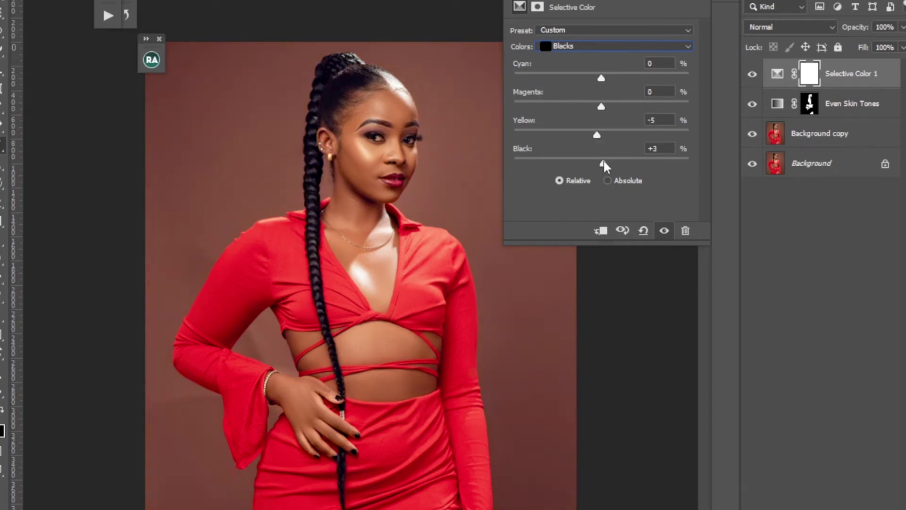
drag(599, 135, 601, 134)
- Set Cyan to -5% and Yellow to about +7% in the Reds range of the Selective Color adjustment
click(600, 47)
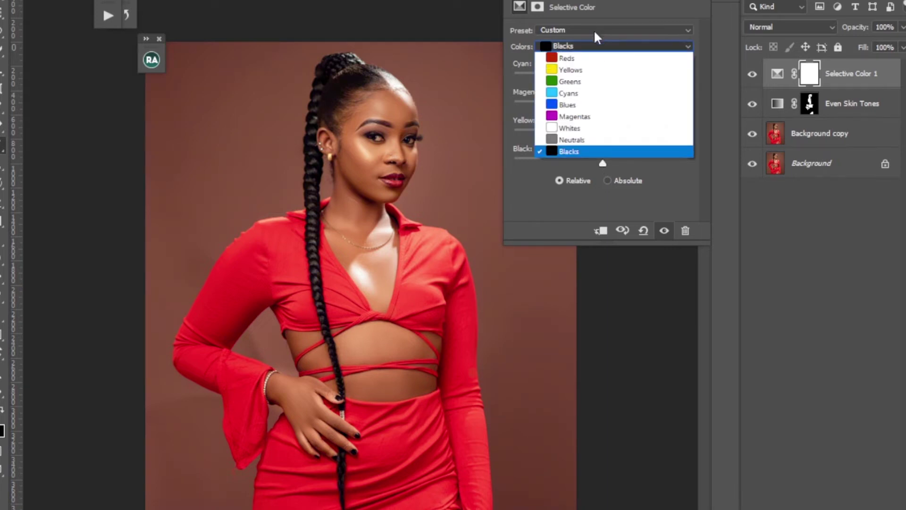
click(577, 58)
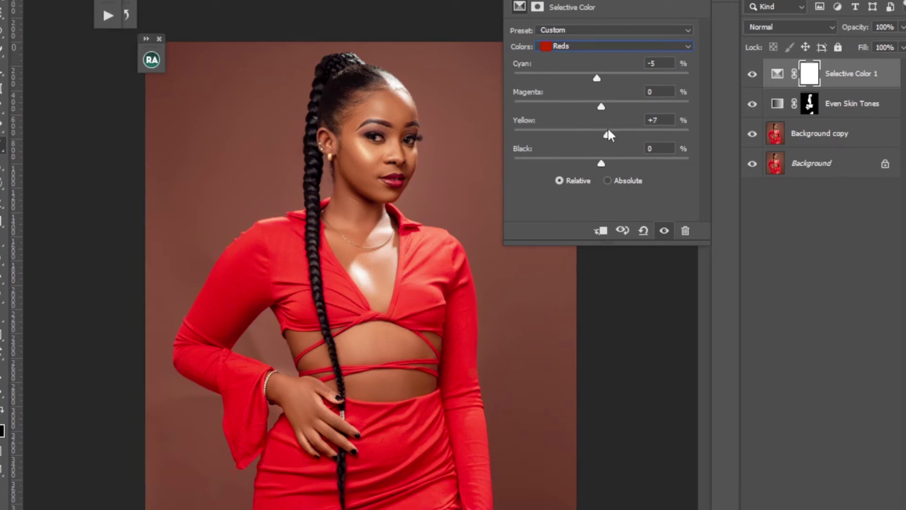
drag(607, 129, 609, 130)
click(683, 1)
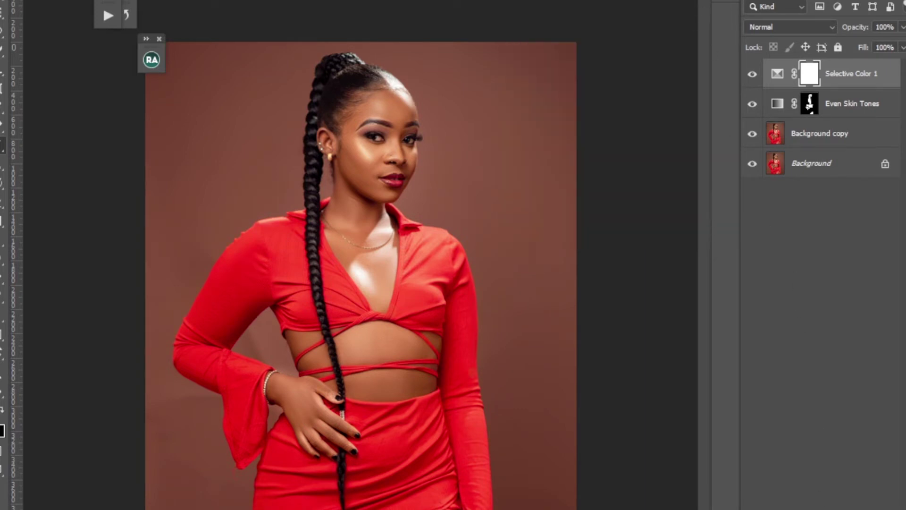
- Add a Color Balance adjustment layer and shift its Shadows slightly toward cyan and blue
click(828, 508)
click(828, 504)
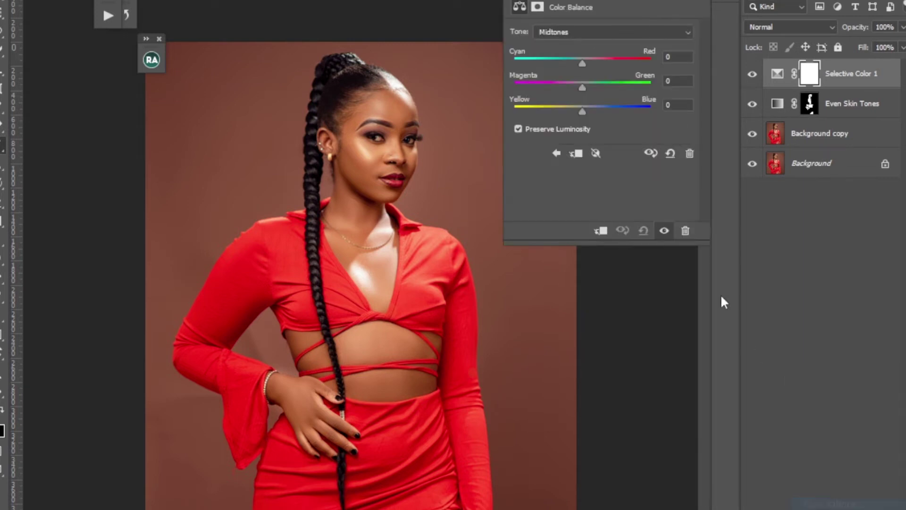
click(581, 32)
click(551, 44)
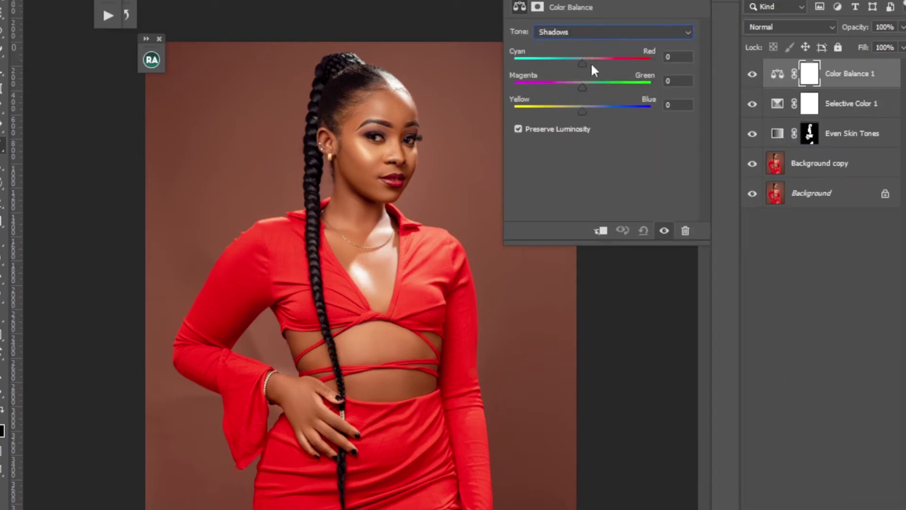
drag(591, 62, 584, 61)
drag(584, 106, 588, 109)
drag(582, 63, 580, 60)
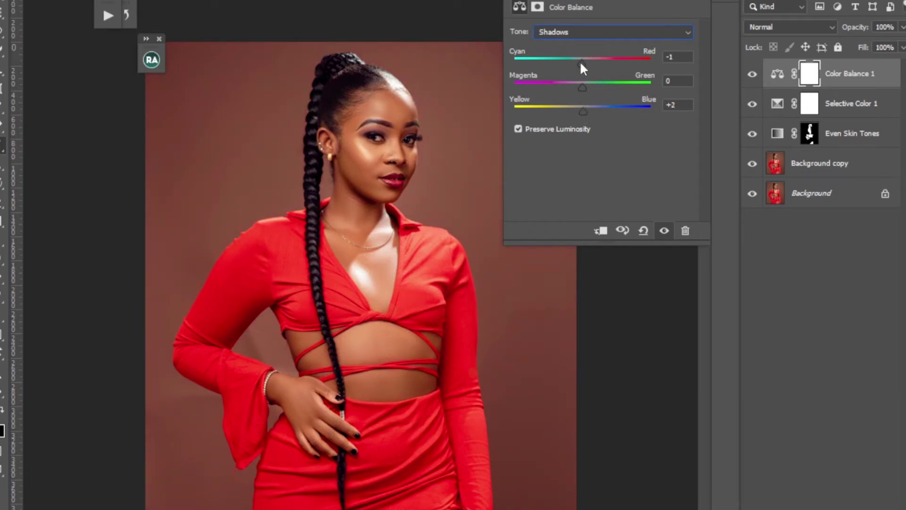
- Shift the Highlights of the Color Balance adjustment slightly toward blue
click(576, 35)
click(554, 63)
drag(582, 109, 584, 109)
click(693, 9)
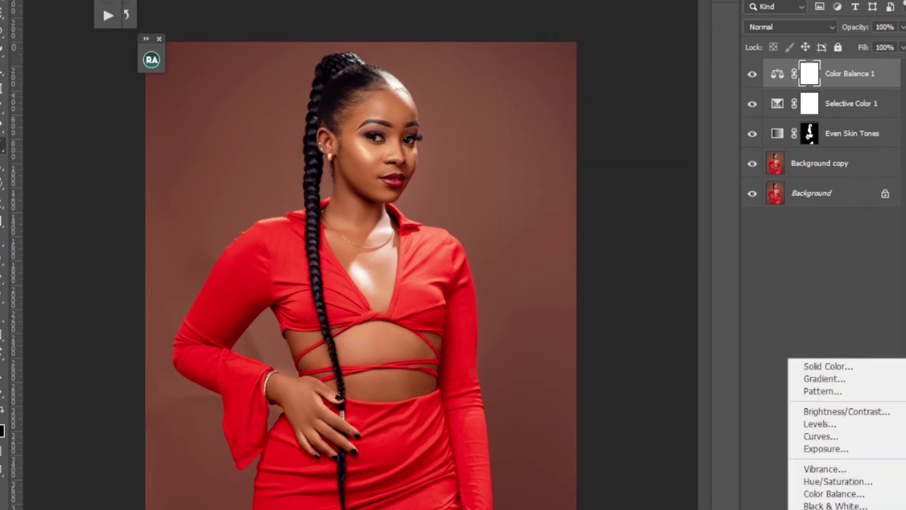
- Add a Photo Filter adjustment with Cooling Filter (82) at 9% density, and compare the image with and without the three color adjustments
click(827, 509)
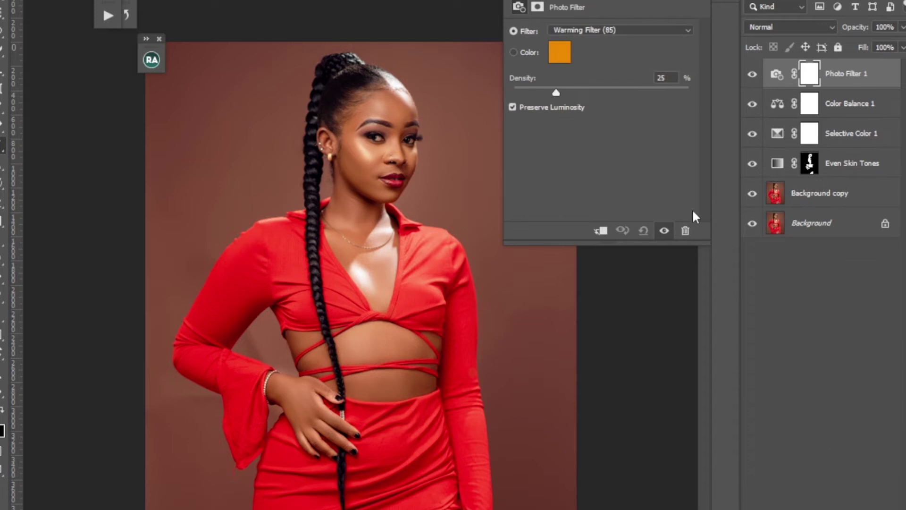
click(613, 31)
click(585, 97)
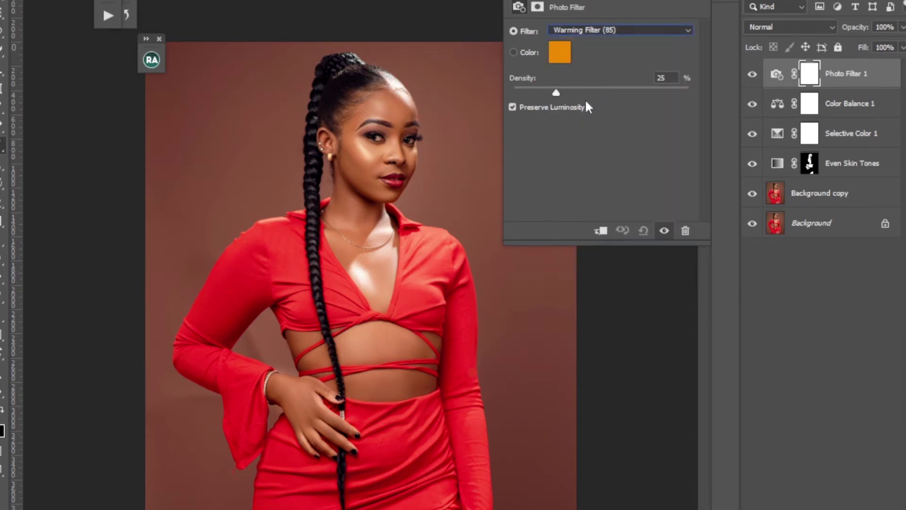
click(723, 1)
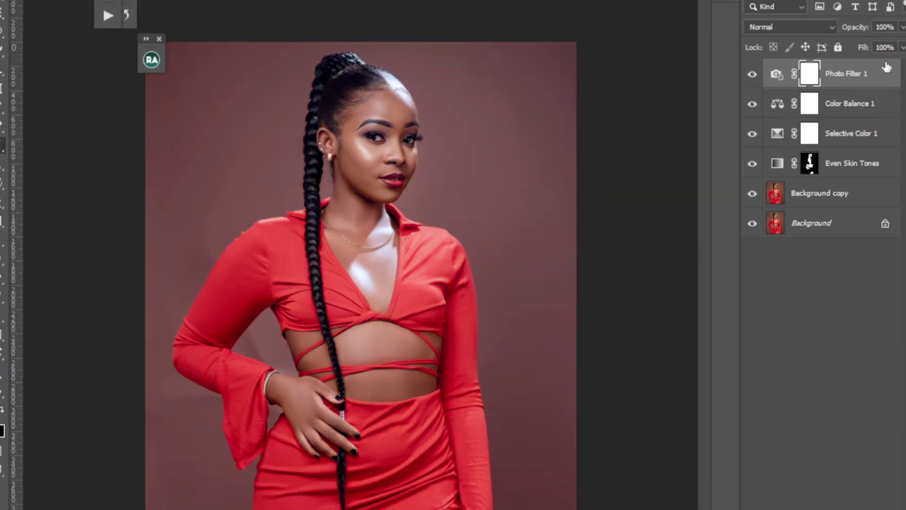
click(902, 27)
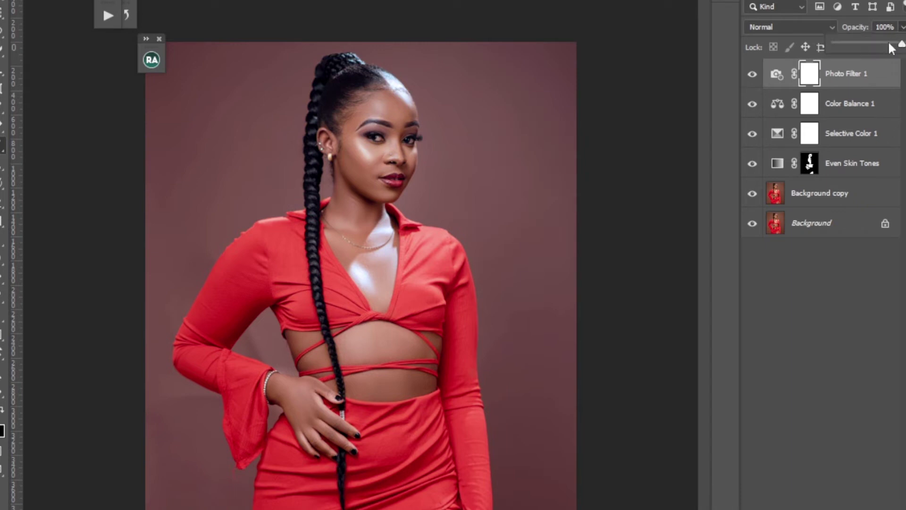
double_click(775, 76)
drag(551, 94, 527, 96)
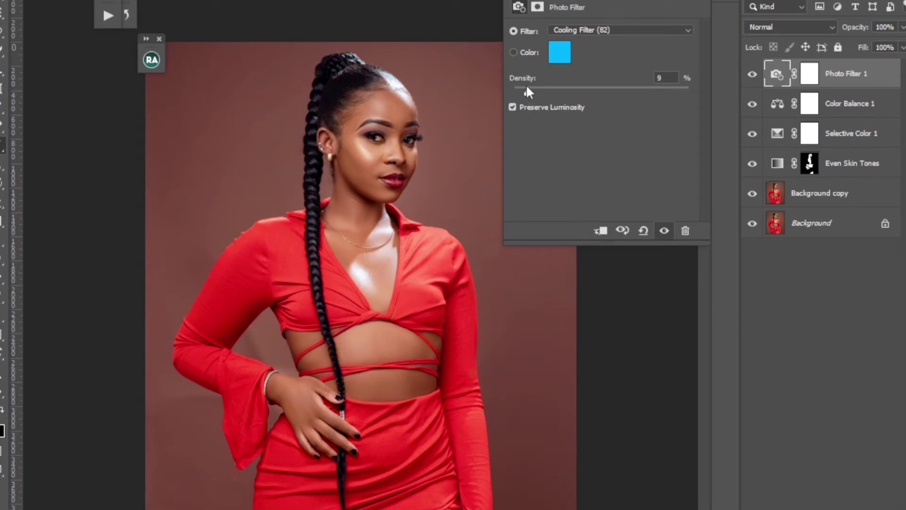
click(753, 75)
click(753, 104)
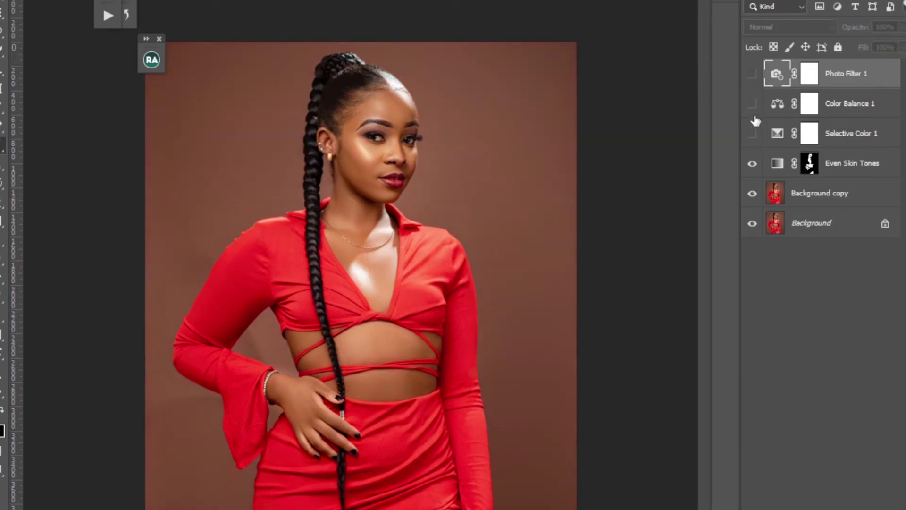
click(753, 104)
click(753, 76)
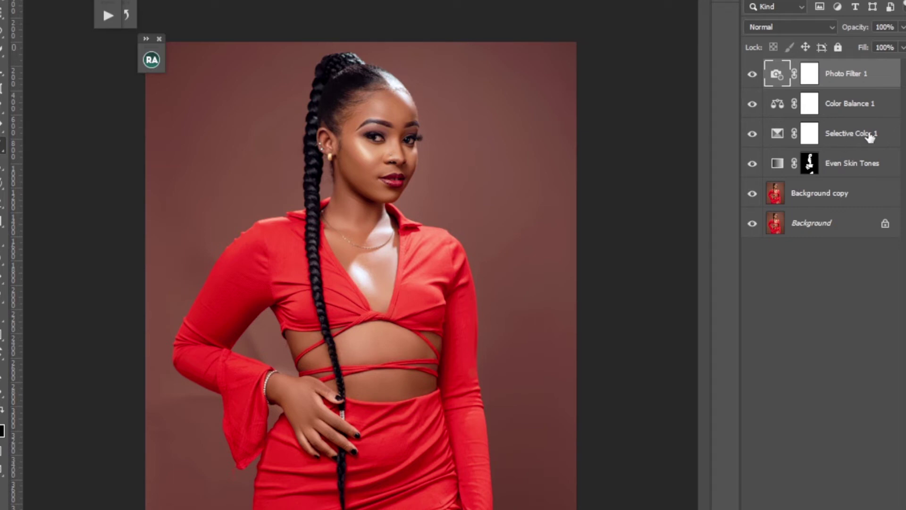
- Select the Photo Filter, Color Balance and Selective Color layers and export them as a CUBE color lookup table with 32 grid points, Medium quality
shift+click(837, 137)
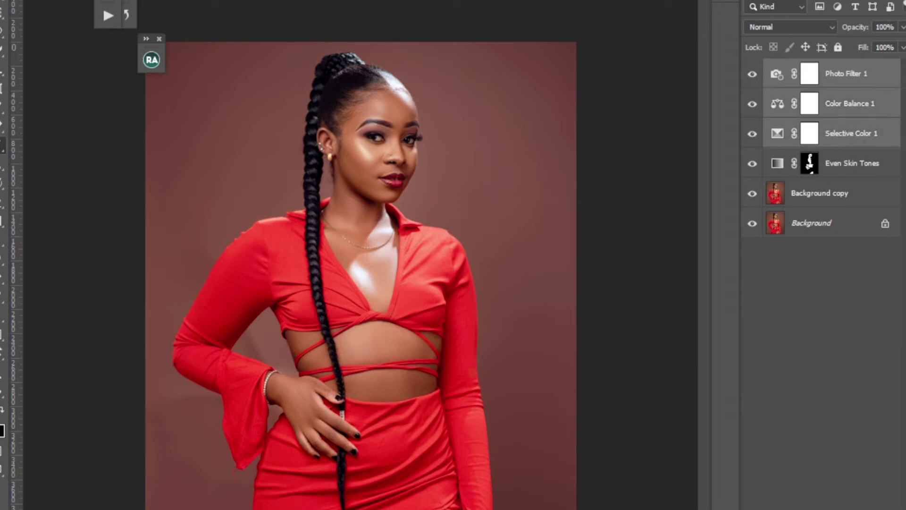
key(alt+f)
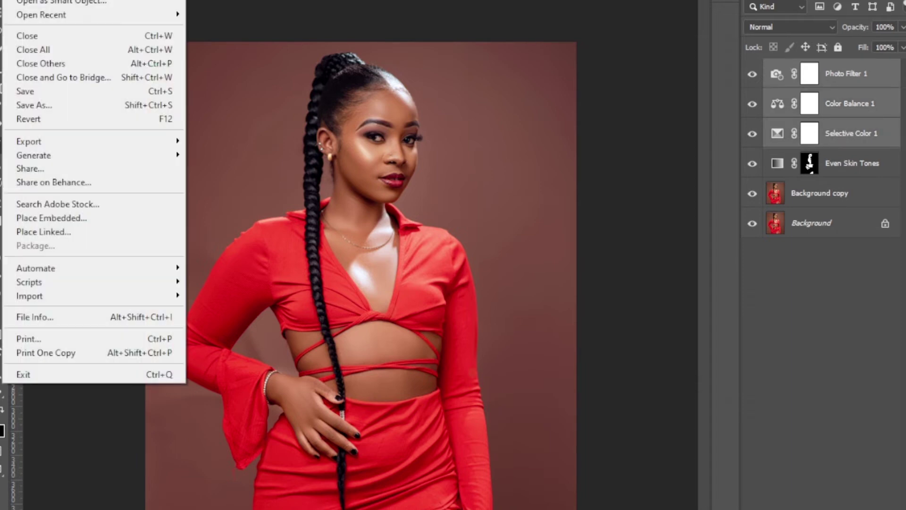
mouse_move(27, 141)
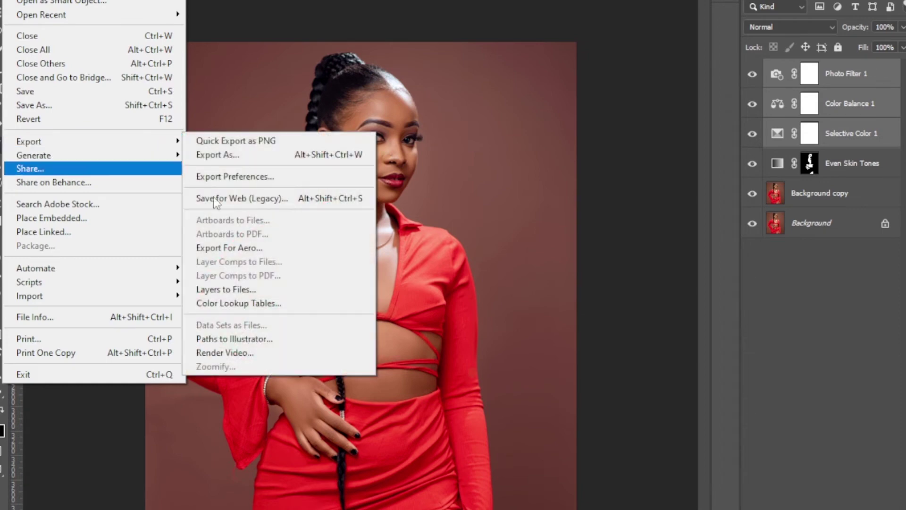
click(219, 302)
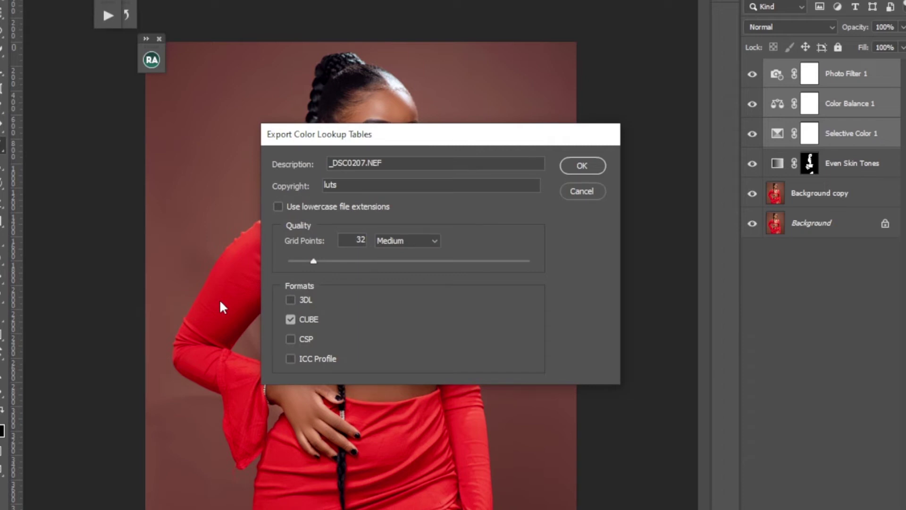
click(581, 166)
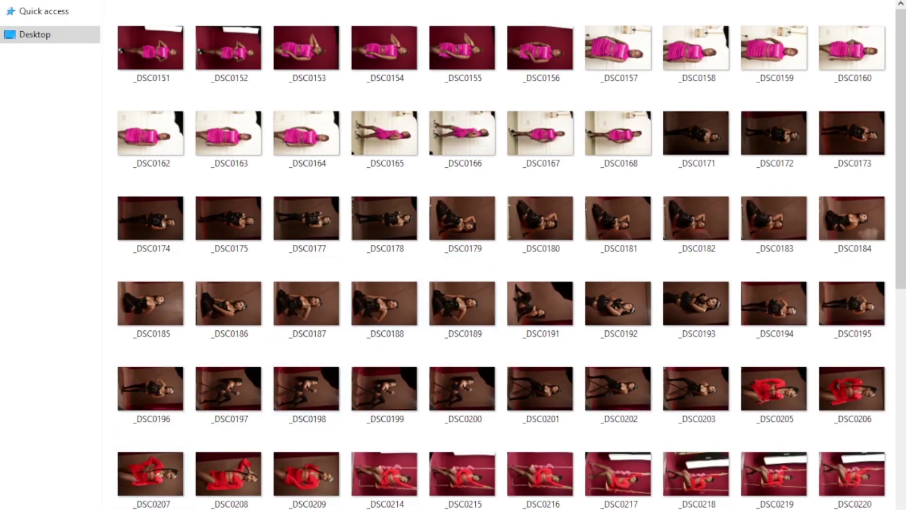
- Choose the Desktop as the destination, name the exported LUT file and save it
click(7, 35)
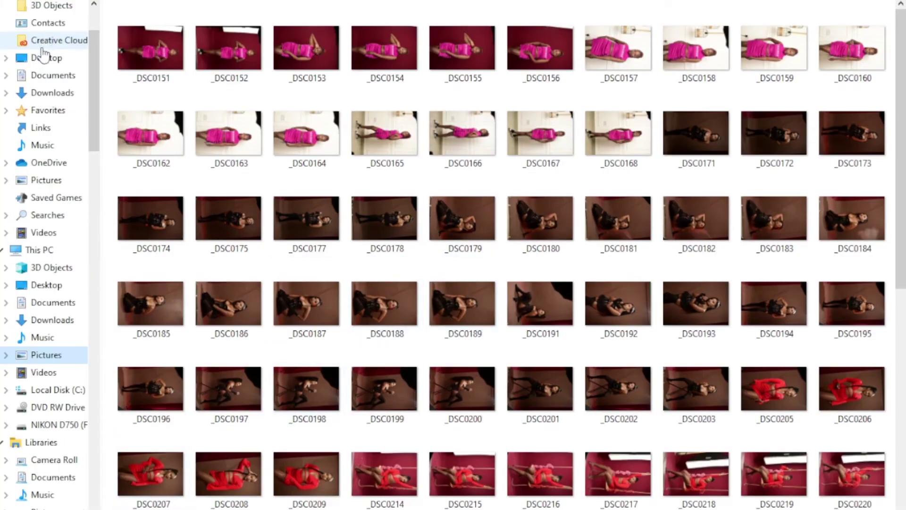
click(46, 56)
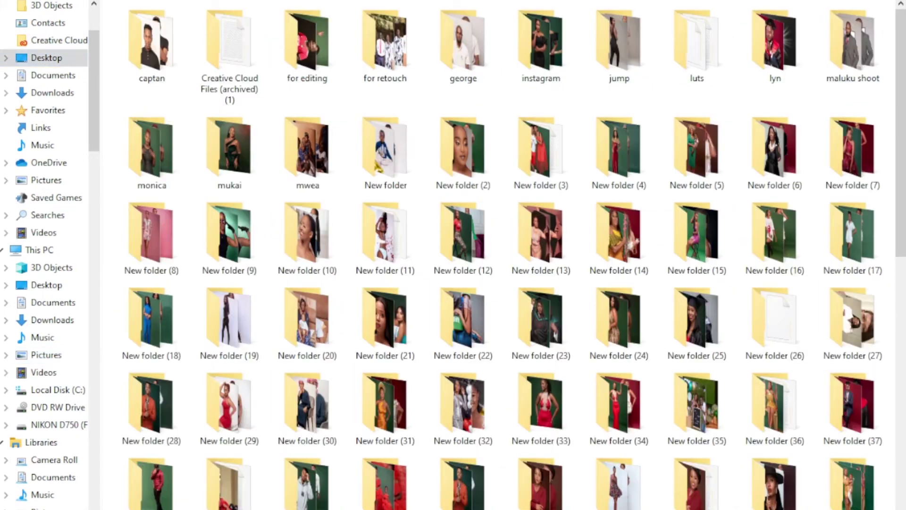
text(n)
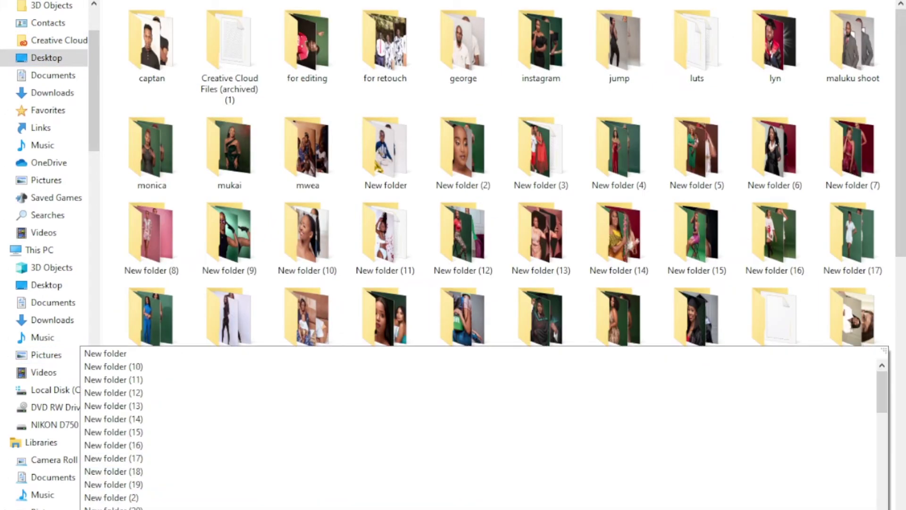
click(132, 508)
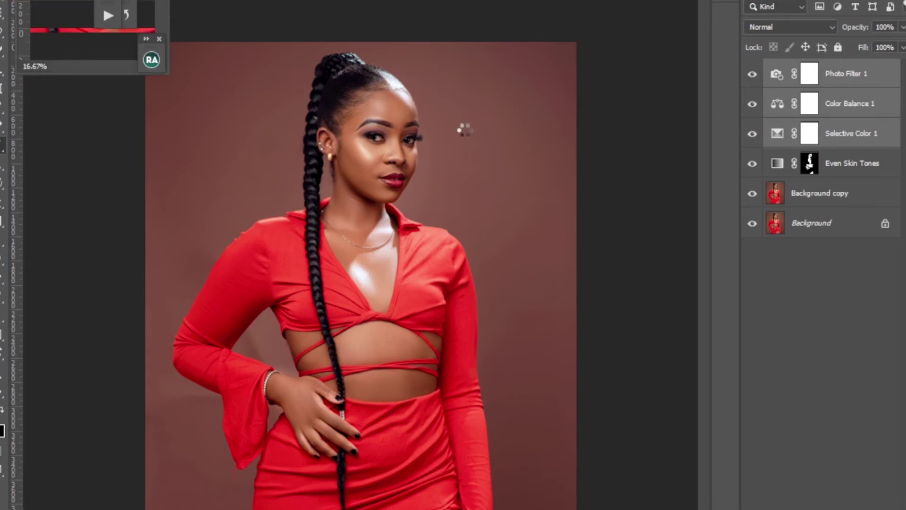
- Merge all layers from Photo Filter 1 down to Background into a single layer
click(852, 78)
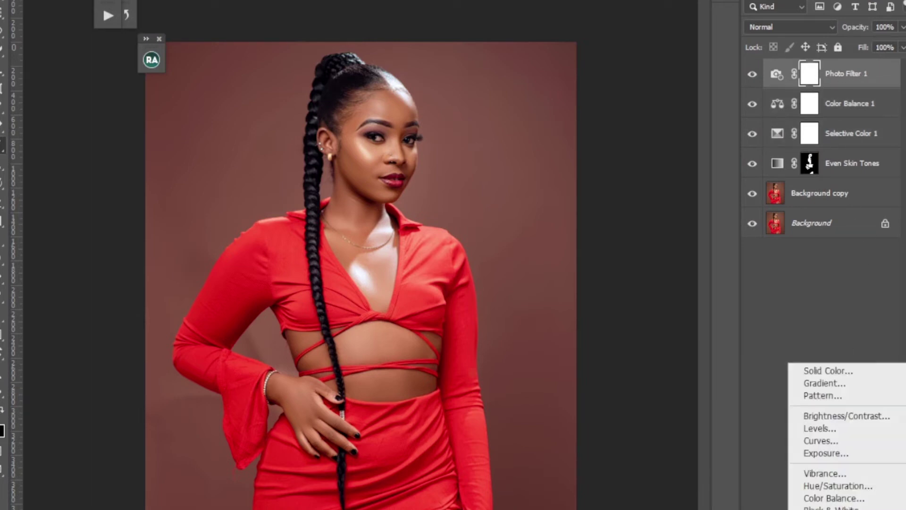
click(856, 76)
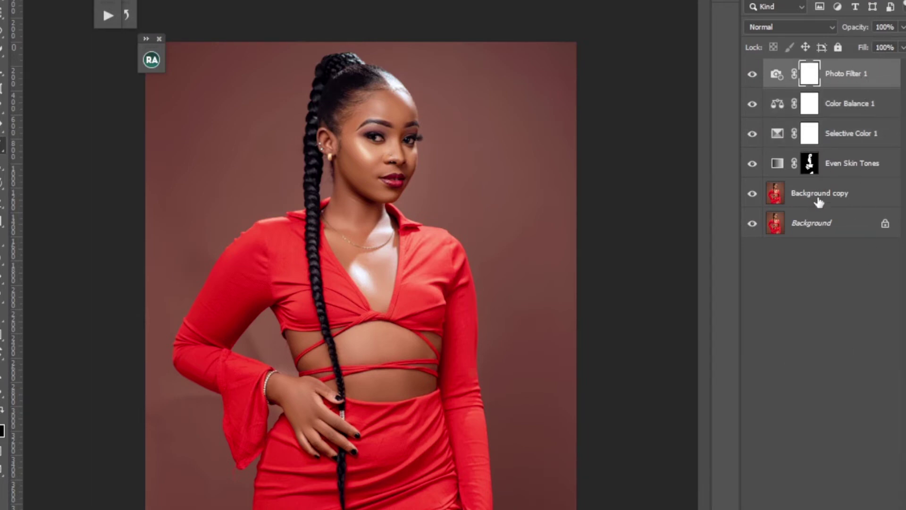
shift+click(820, 224)
right_click(820, 225)
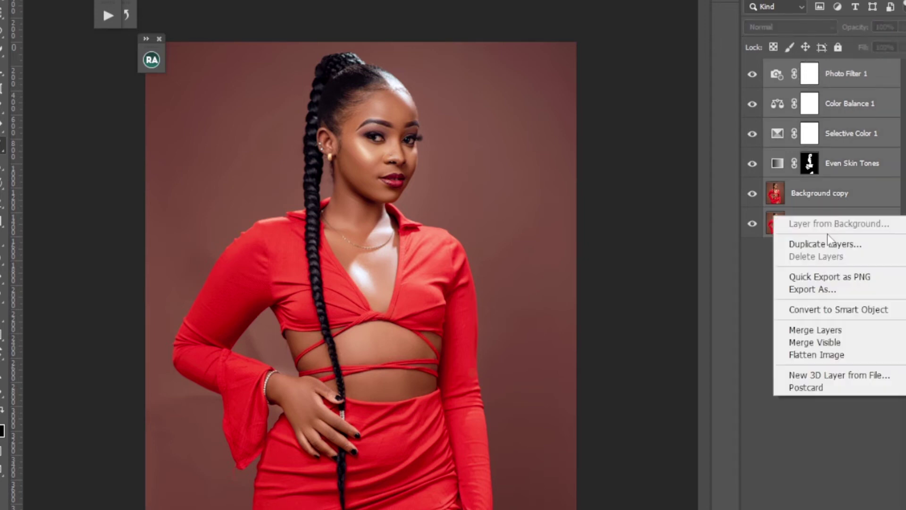
click(803, 327)
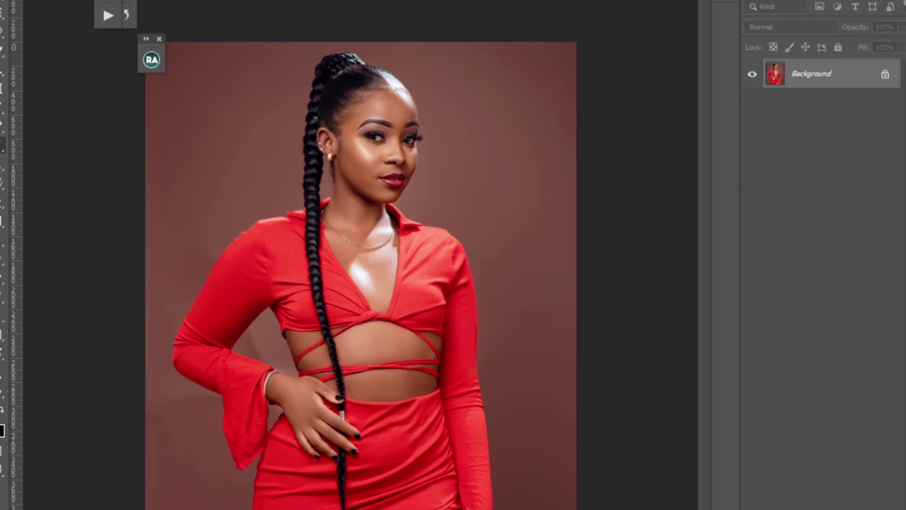
- Add a Color Lookup adjustment layer and load Skin LUT 3.CUBE from the 5-Premium-Skin-LUTs folder inside the Desktop's luts folder
click(802, 509)
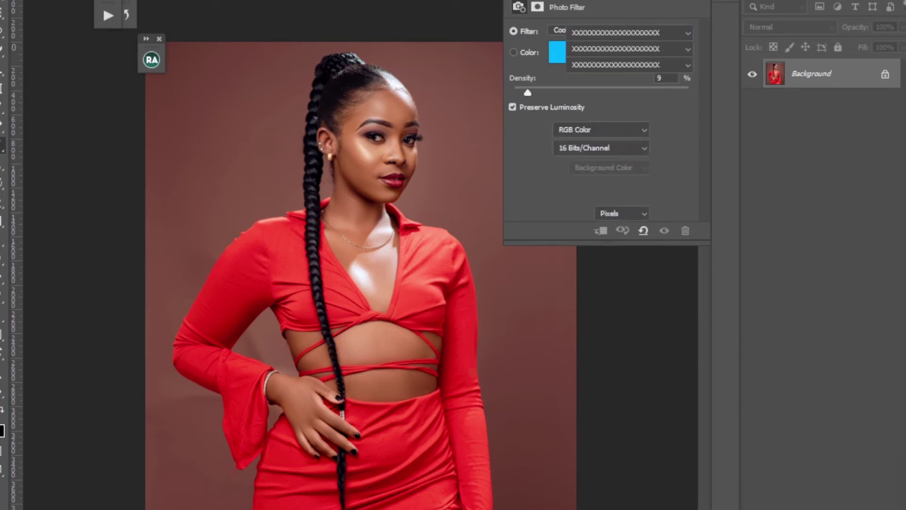
click(614, 33)
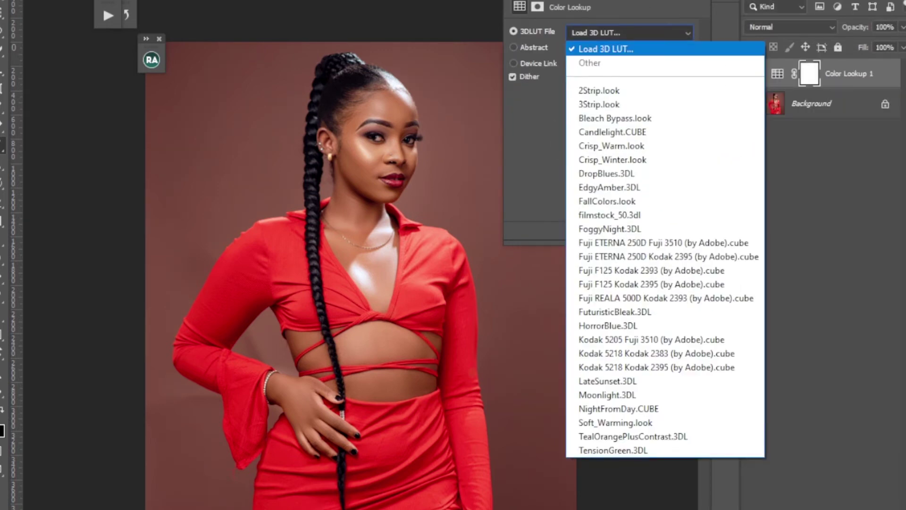
click(609, 47)
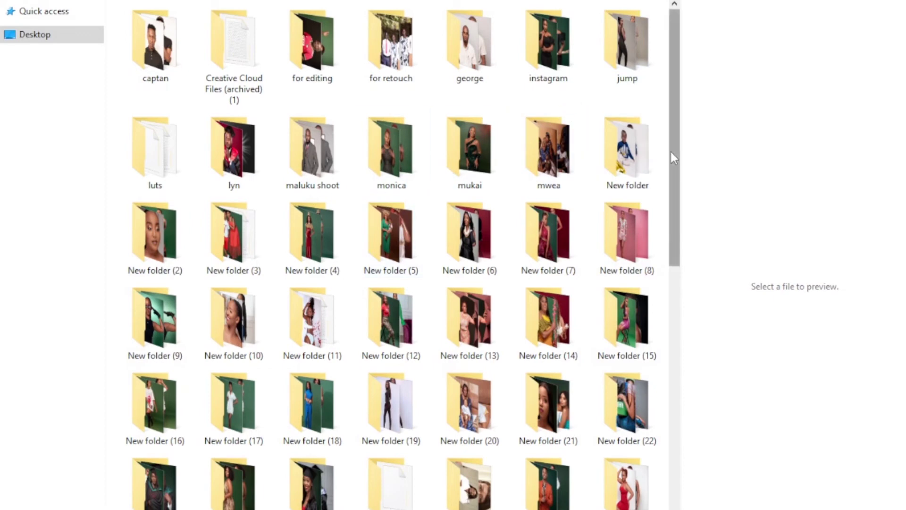
drag(672, 153, 635, 156)
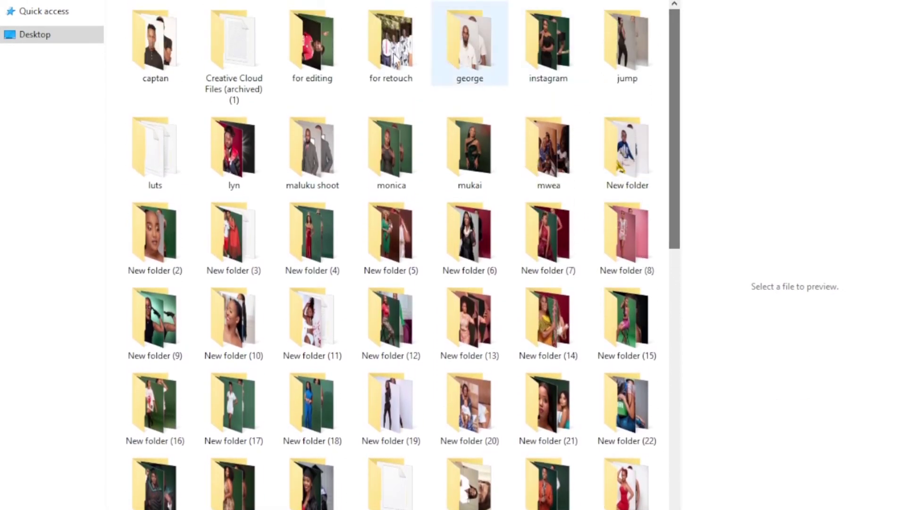
click(2, 38)
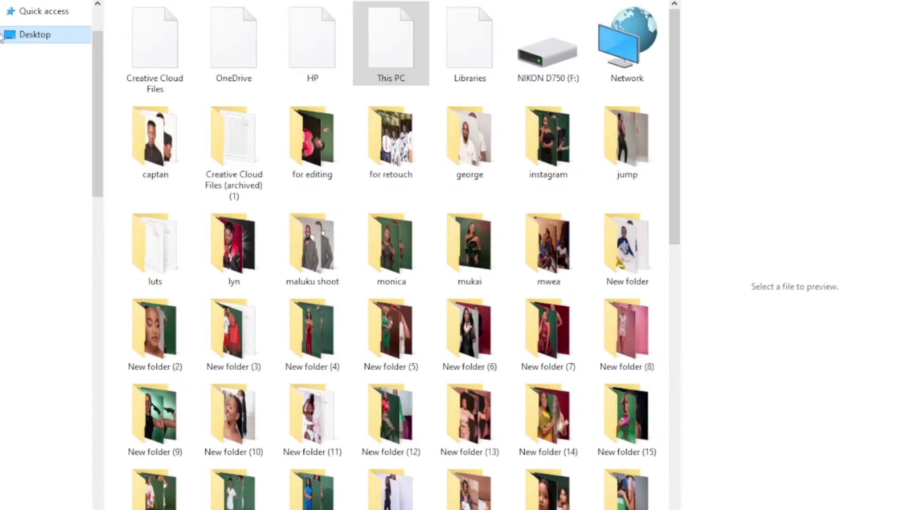
click(157, 261)
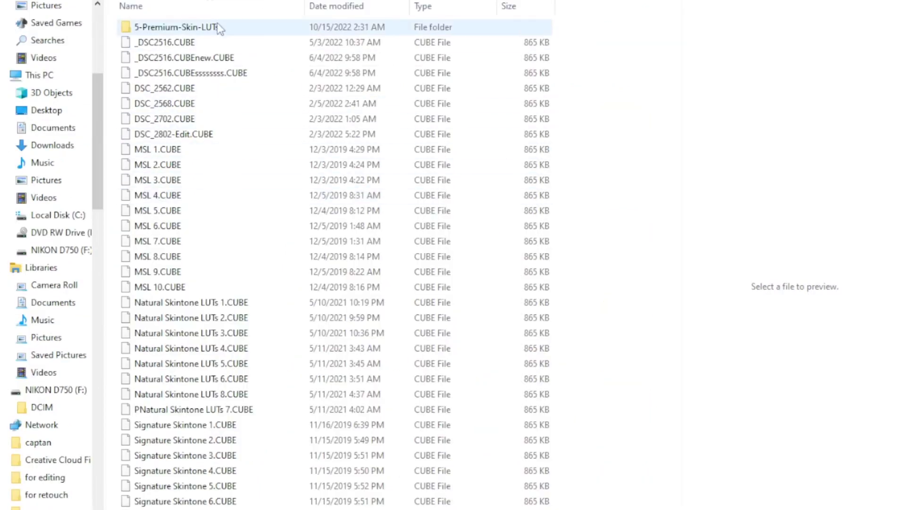
click(184, 27)
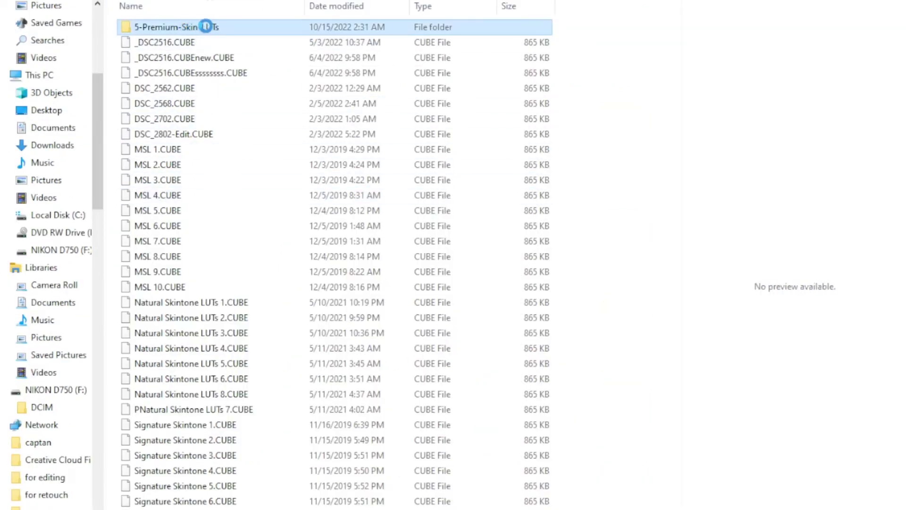
key(Return)
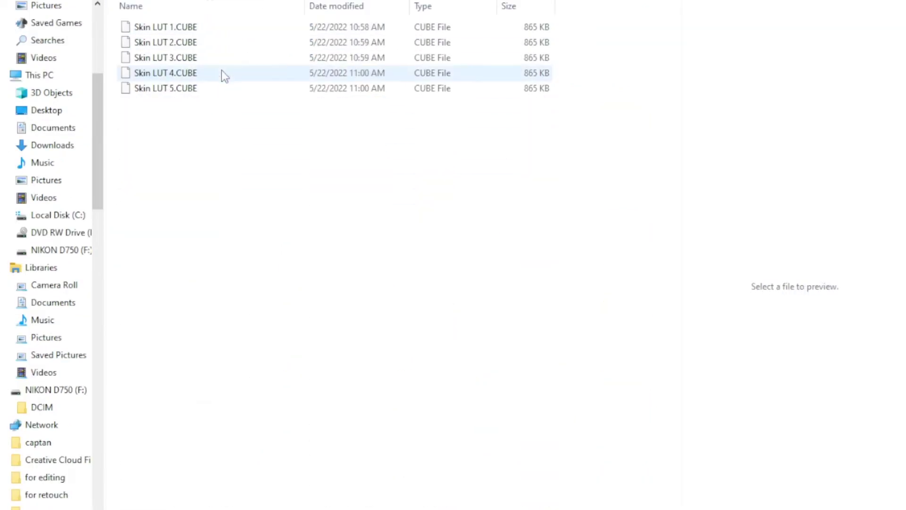
click(167, 58)
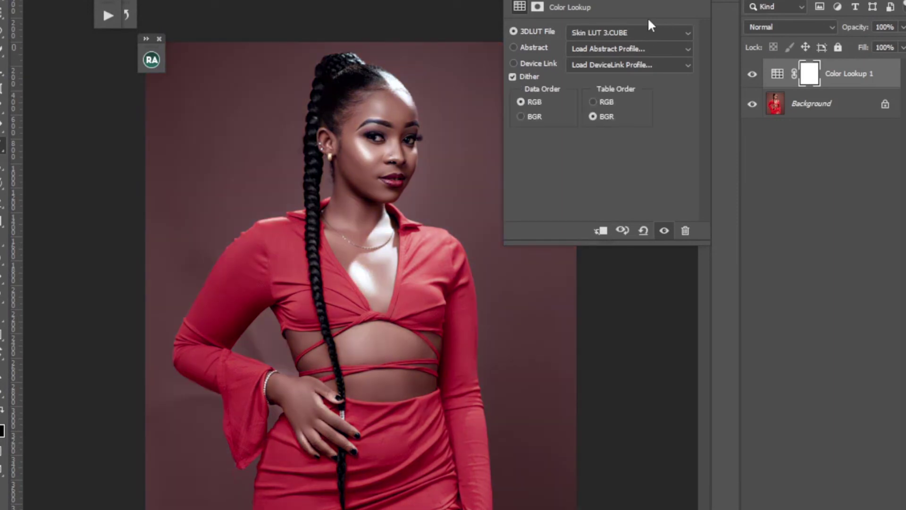
click(677, 1)
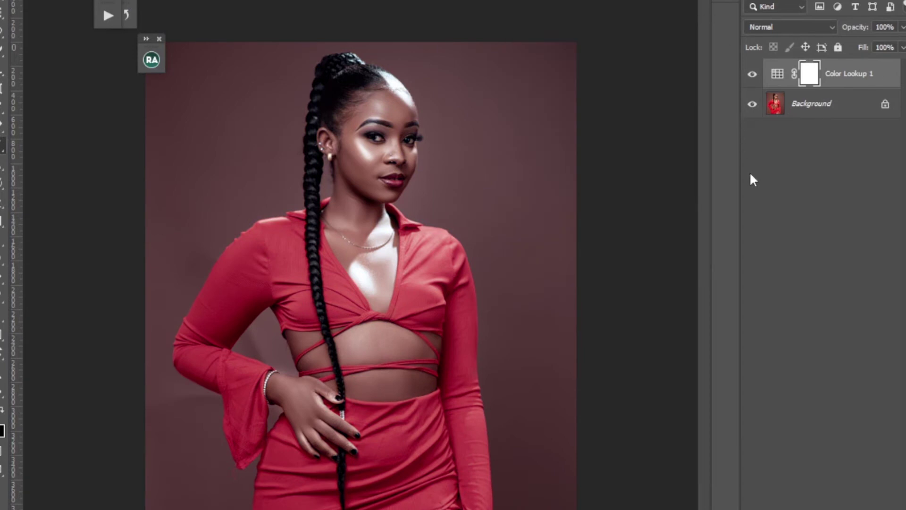
- Hide the Color Lookup layer, duplicate the Background layer, and mask the copy to the automatically selected subject
click(803, 110)
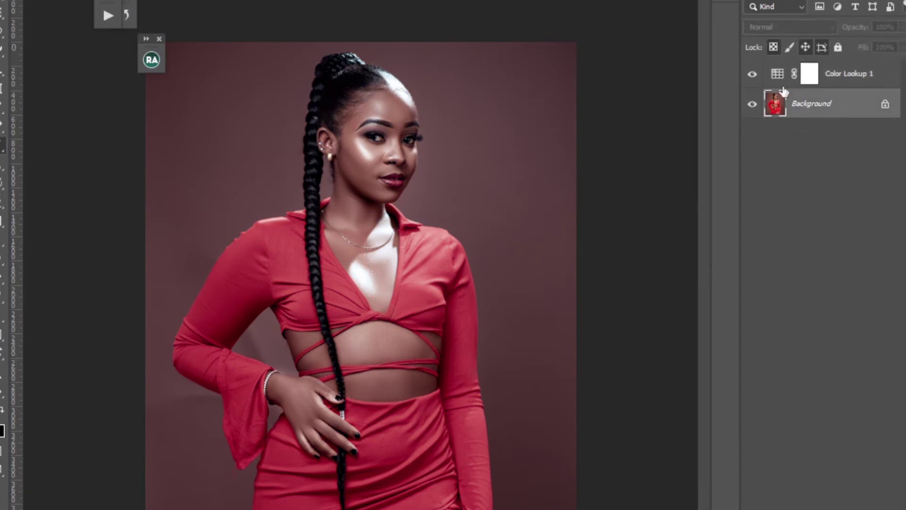
click(753, 76)
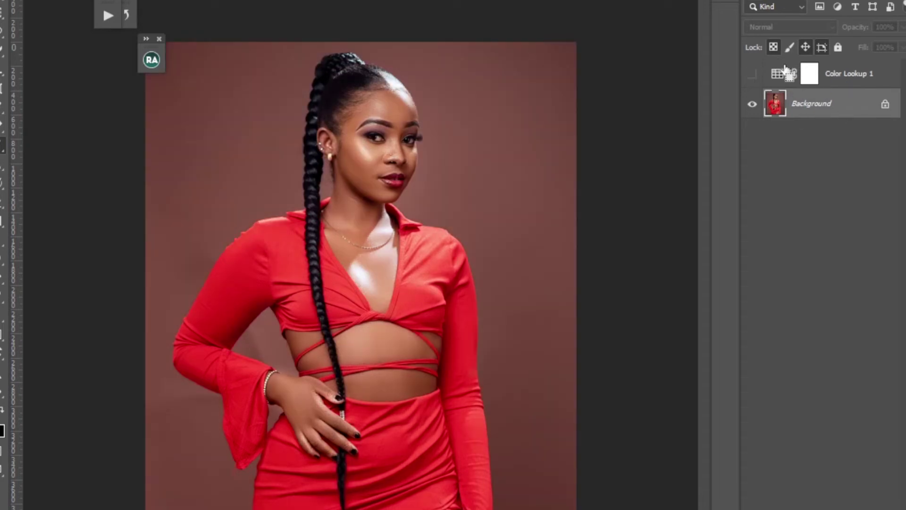
key(ctrl+j)
key(alt+s)
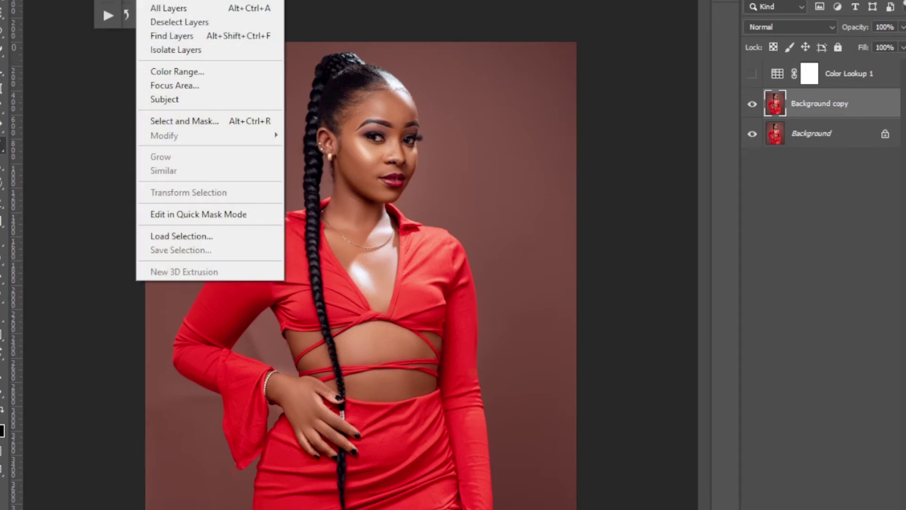
click(161, 98)
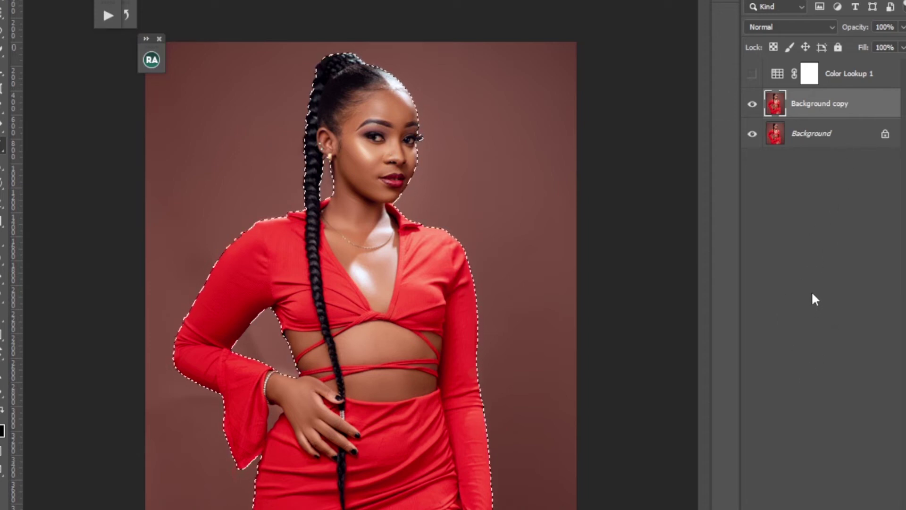
click(784, 508)
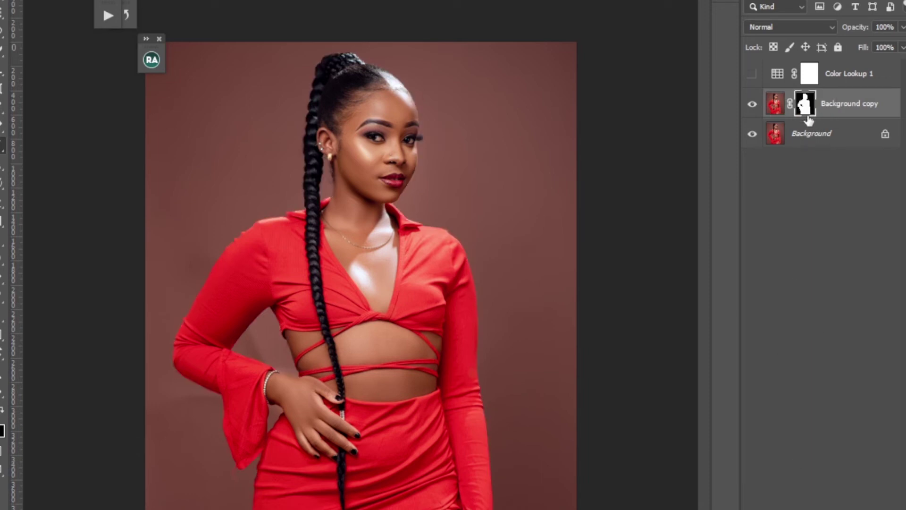
- Show the Color Lookup layer, replace its mask with a copy of the subject mask, and invert it to affect only the backdrop
click(753, 75)
drag(797, 108, 809, 79)
click(380, 196)
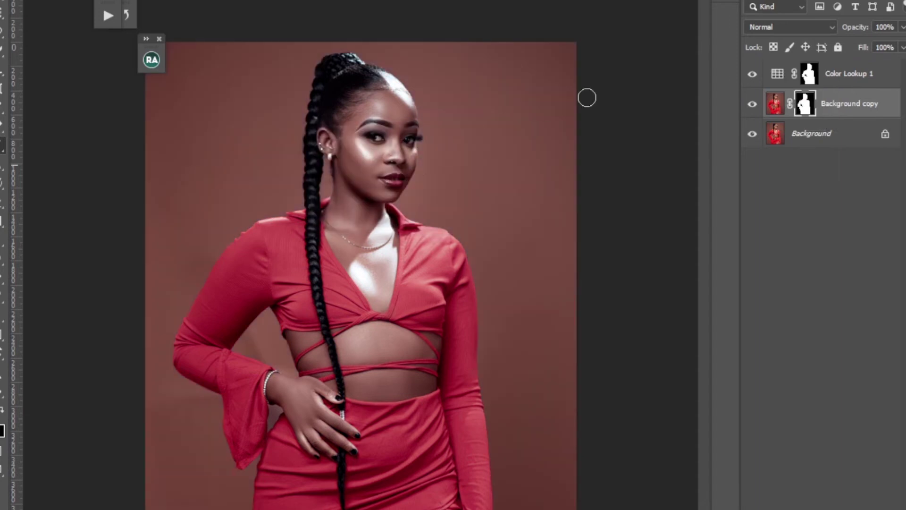
key(ctrl+i)
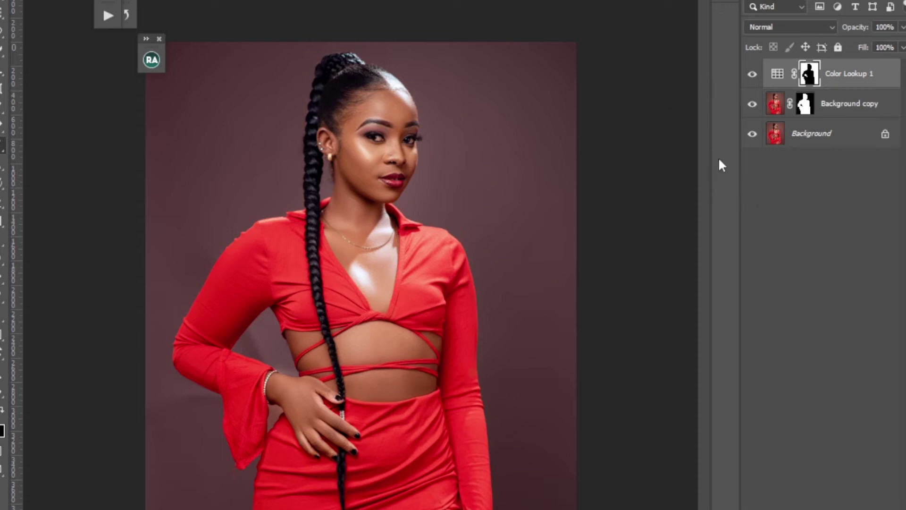
- Feather the Color Lookup layer's mask by 3.5 px
click(777, 80)
double_click(777, 83)
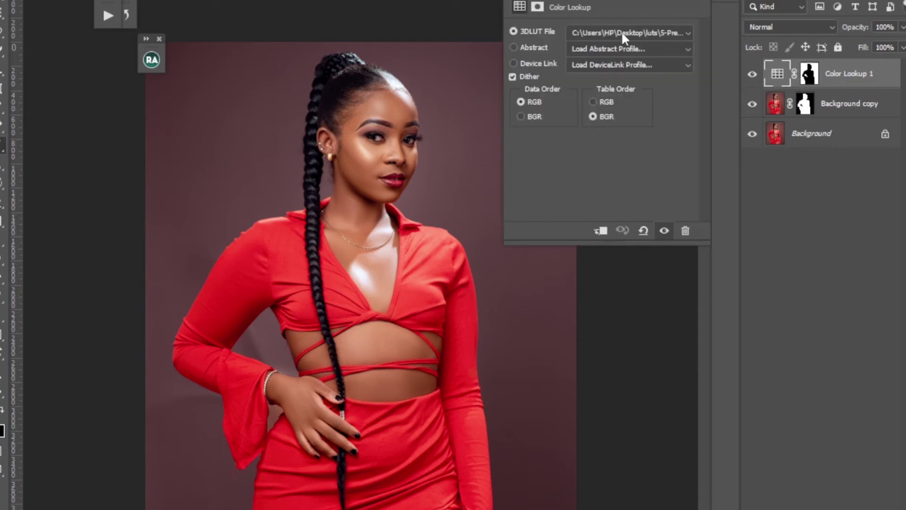
click(706, 4)
click(813, 79)
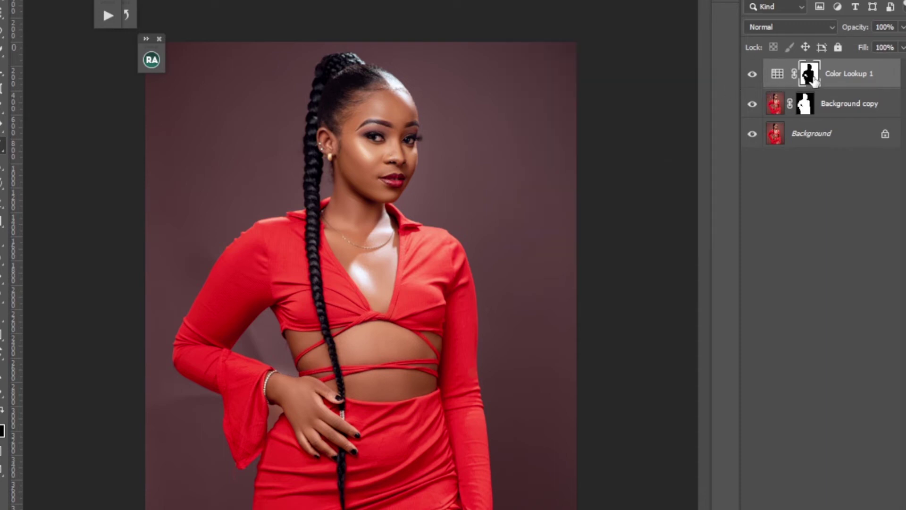
double_click(779, 75)
click(805, 76)
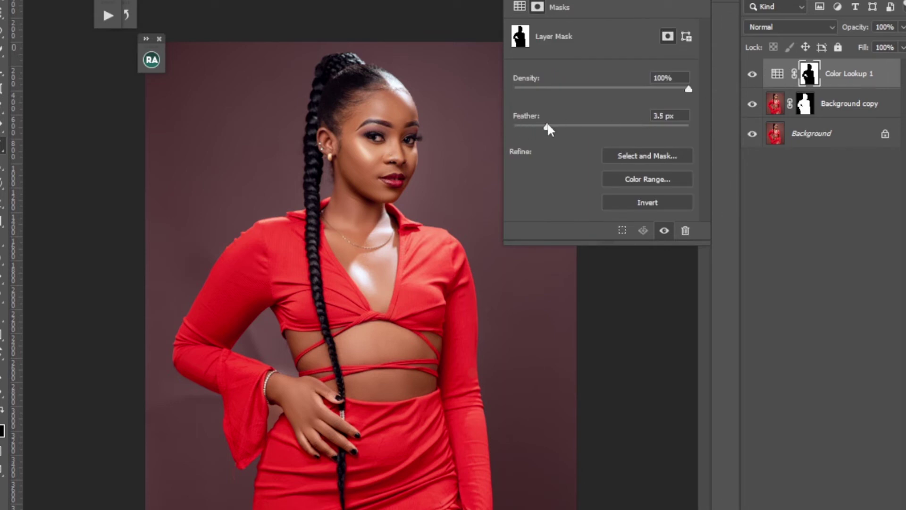
click(704, 2)
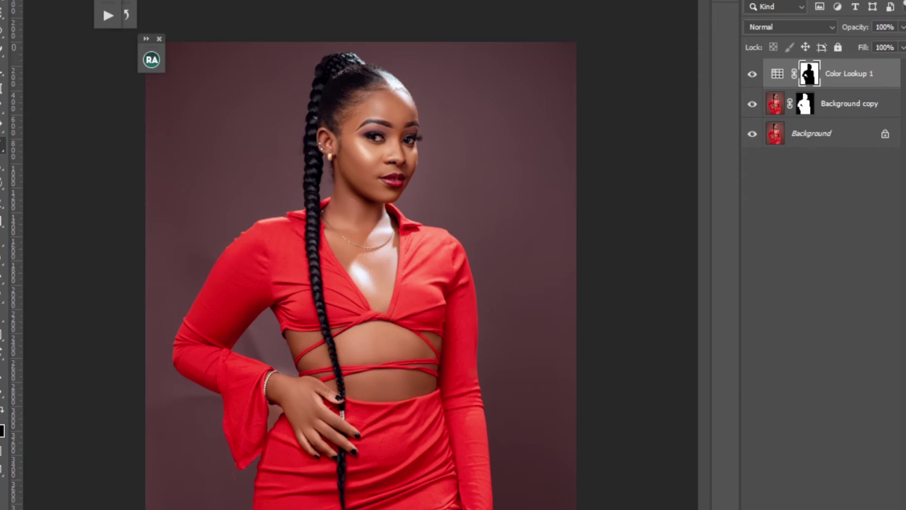
- Add a second Color Lookup adjustment layer, load Natural Skintone LUTs 2.CUBE, and compare the image with and without it
click(826, 509)
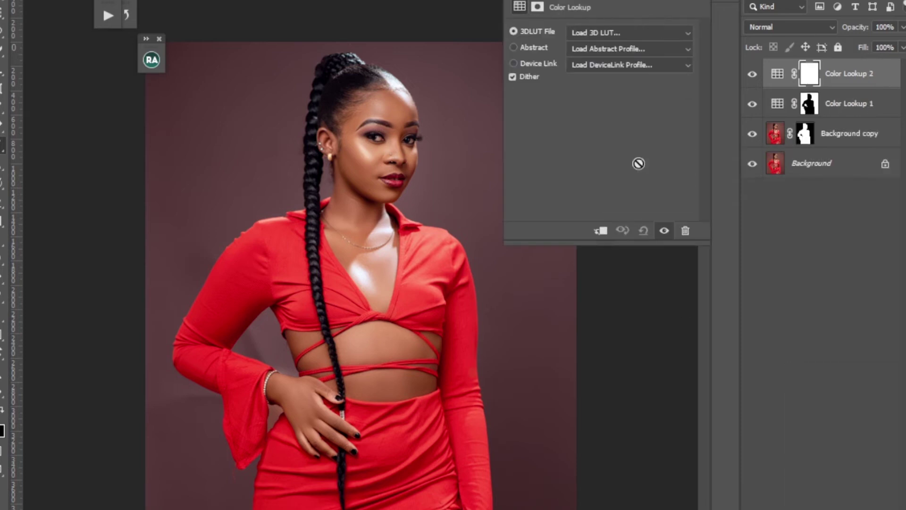
click(603, 32)
click(601, 44)
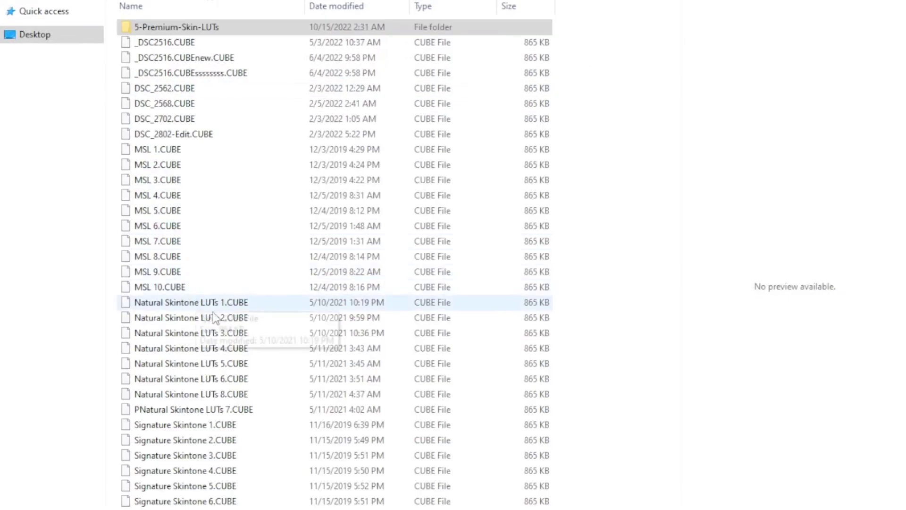
click(227, 318)
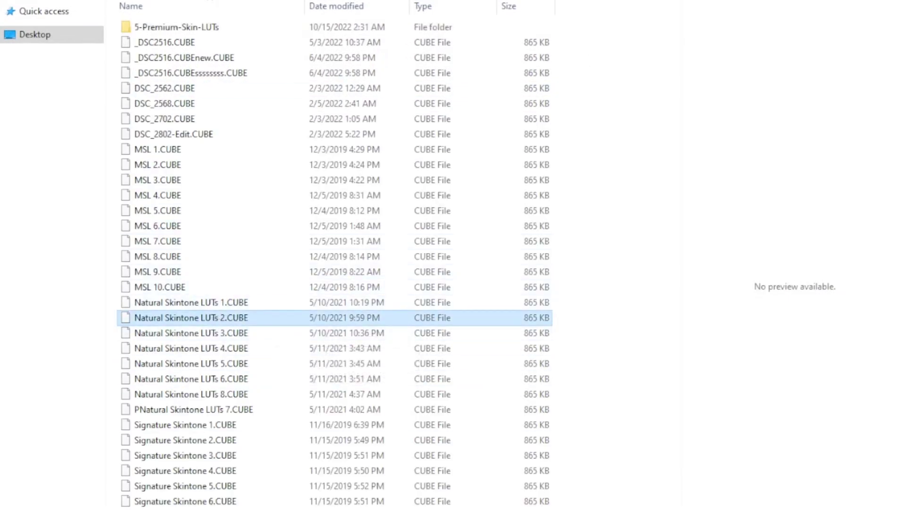
key(Return)
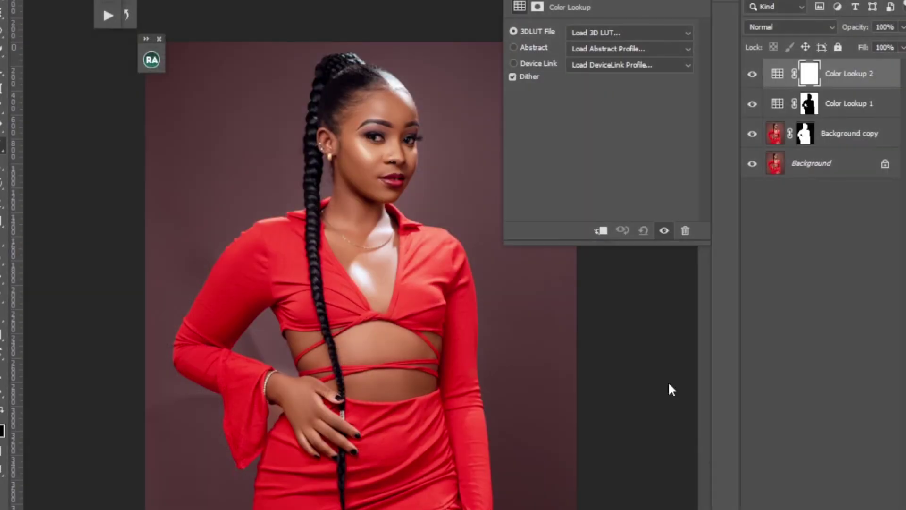
click(715, 29)
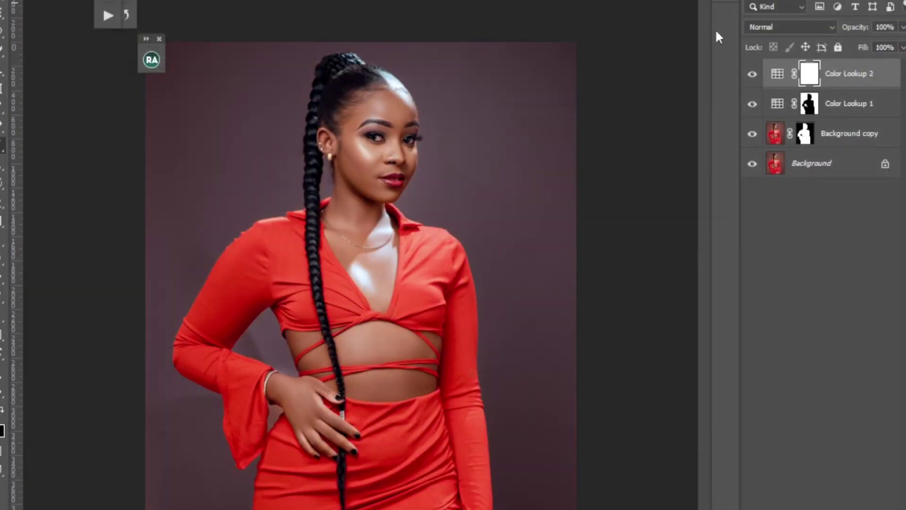
click(753, 75)
click(754, 75)
- Replace the Color Lookup 2 mask with a copy of Color Lookup 1's mask and invert it to affect only the subject
click(809, 106)
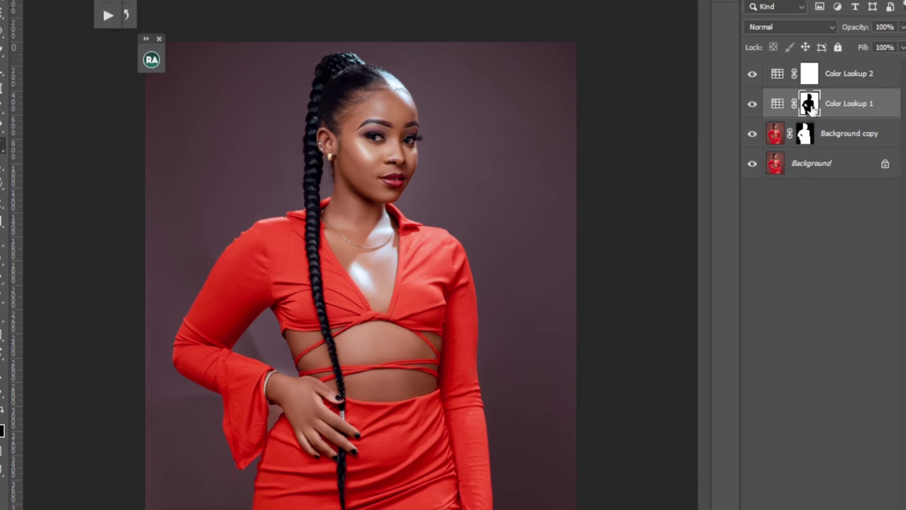
drag(809, 106, 824, 66)
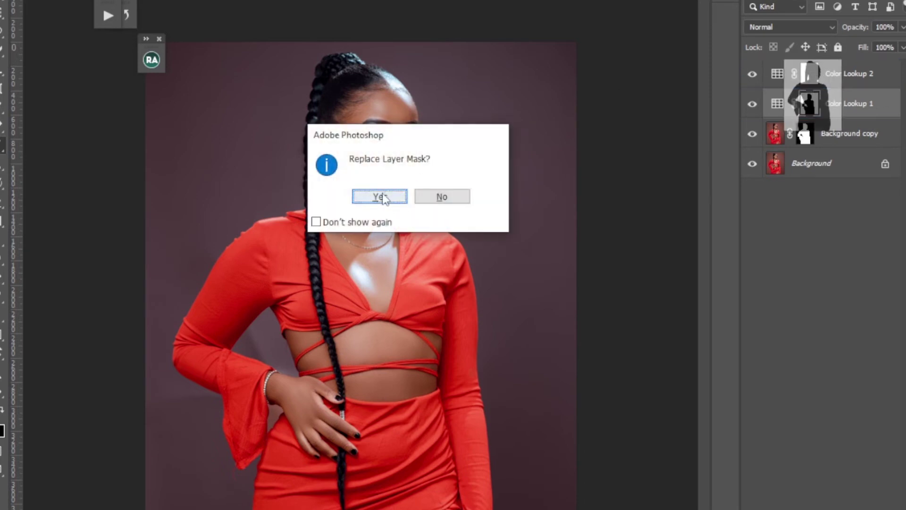
click(382, 196)
click(812, 78)
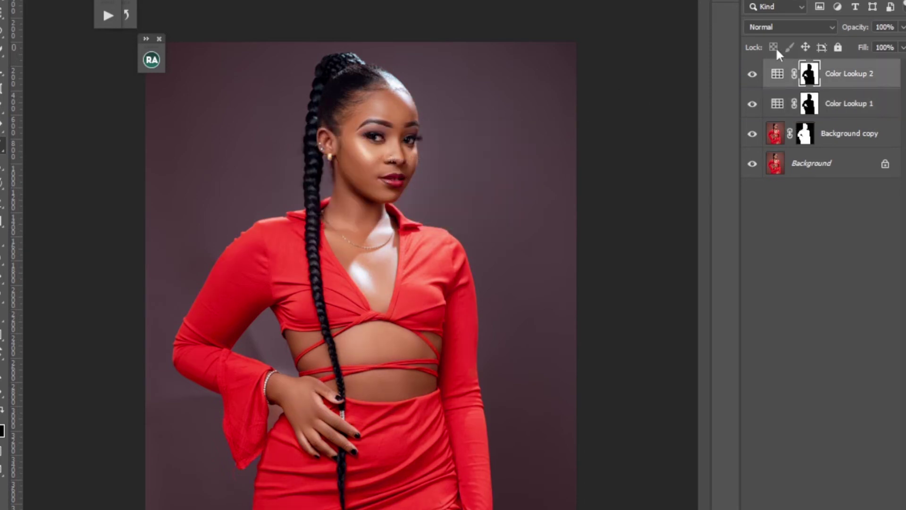
key(ctrl+i)
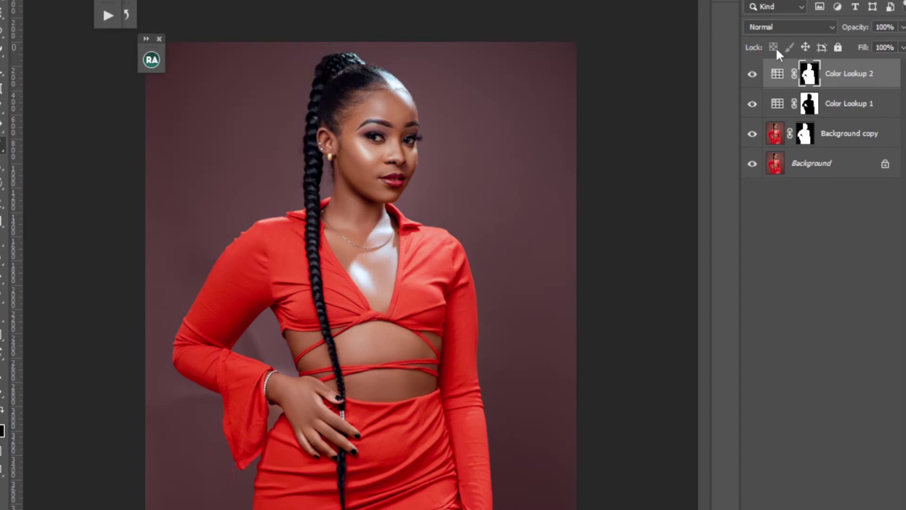
click(754, 76)
click(754, 76)
- Lower the Color Lookup 2 layer's opacity to 24% and compare both Color Lookup layers on and off
click(902, 28)
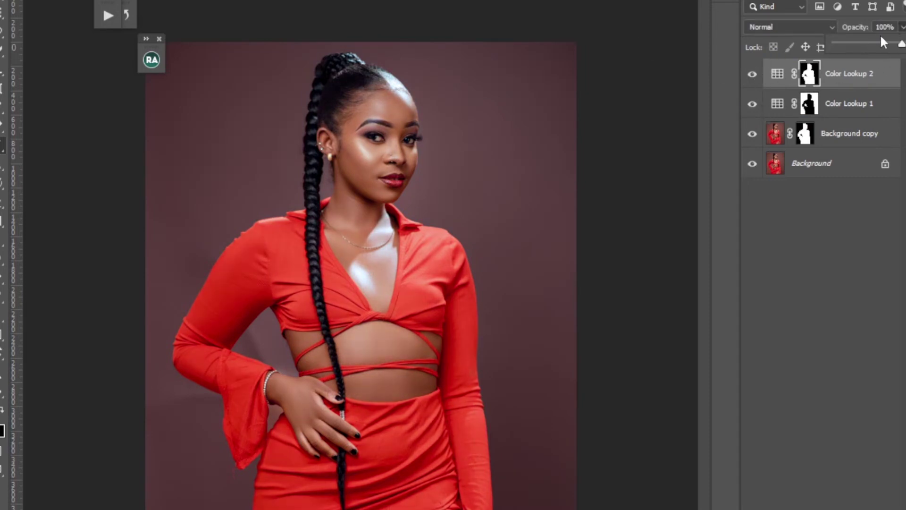
drag(881, 46, 853, 41)
click(753, 135)
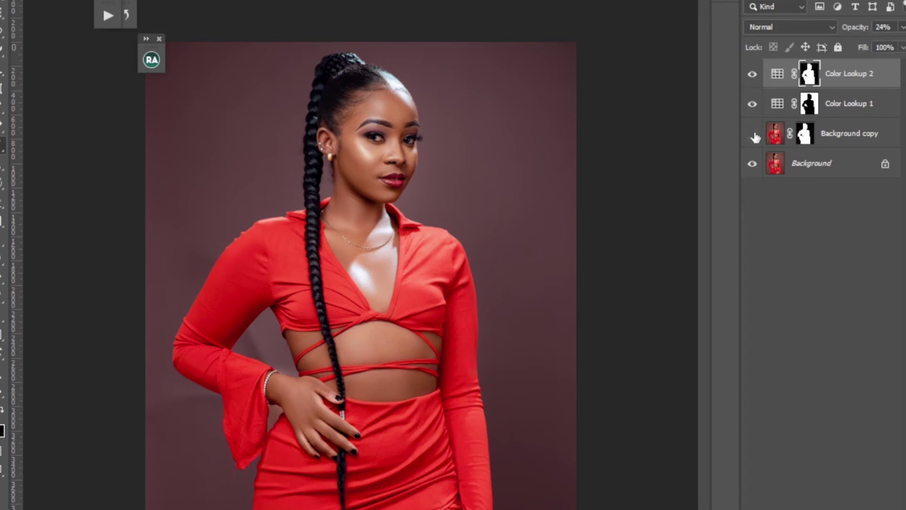
click(753, 104)
click(754, 104)
click(753, 75)
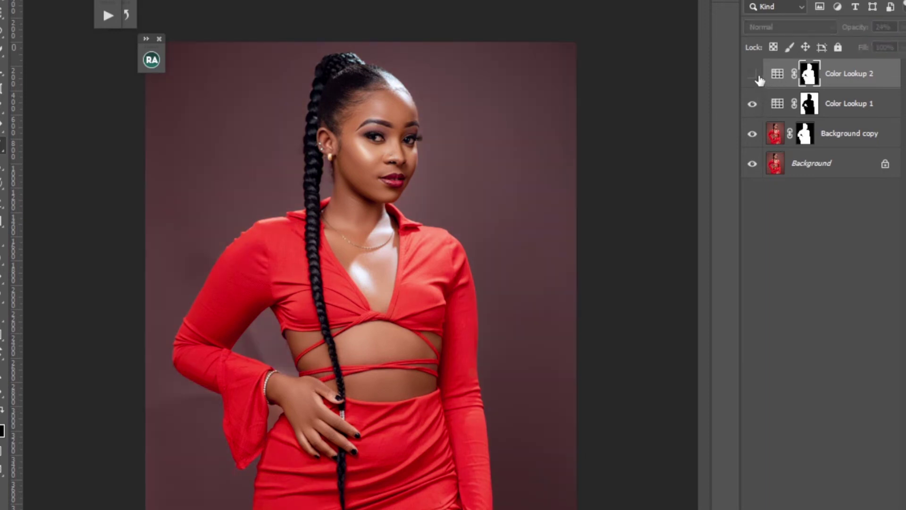
click(753, 74)
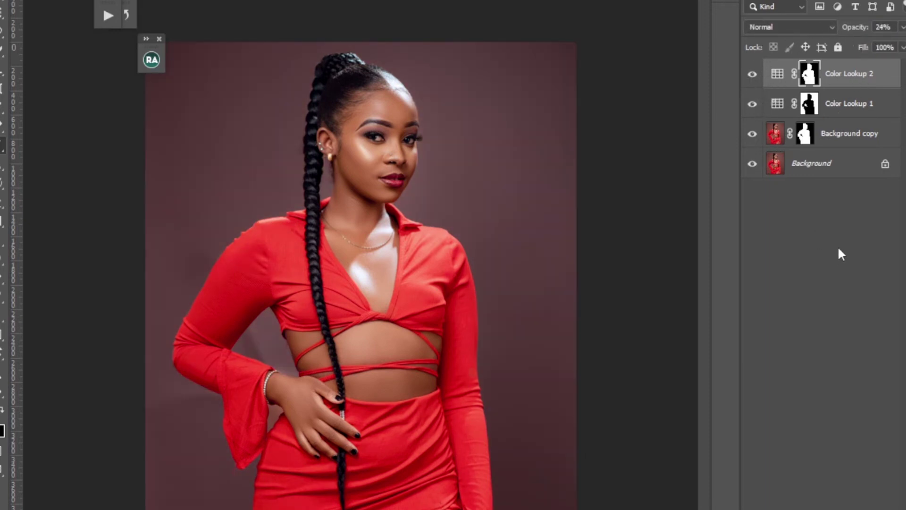
- Merge both Color Lookup layers and the Background copy into the Background layer
shift+click(825, 163)
right_click(774, 163)
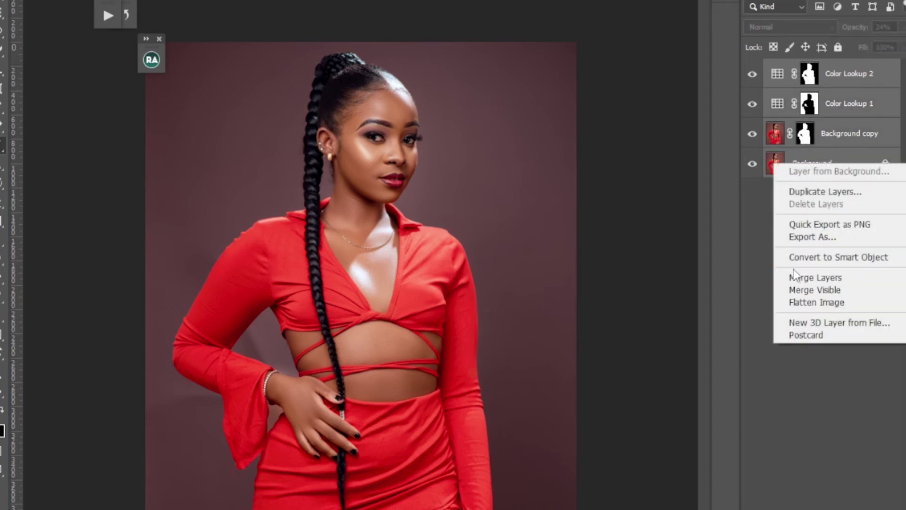
click(796, 277)
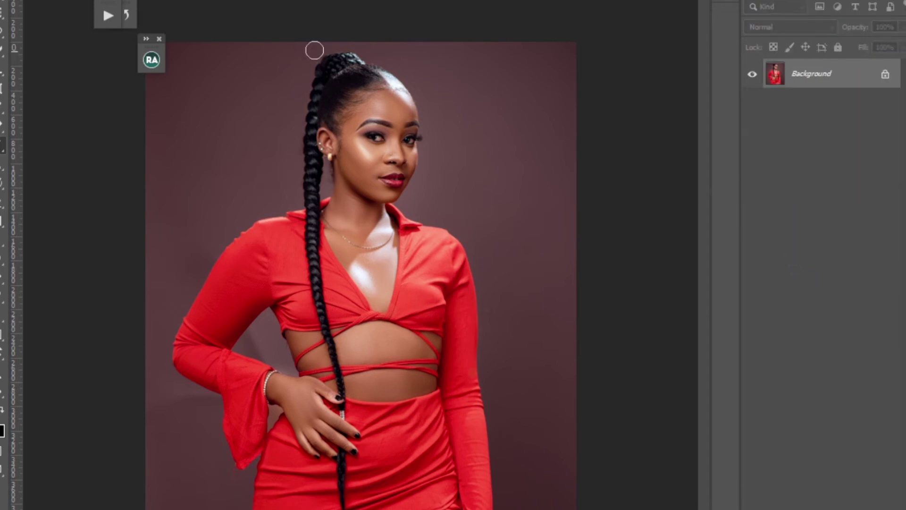
- Generate the curves-based dodge and burn layers with Beauty Retouch's DB Curves action and select the Dodge Curve's mask
click(151, 60)
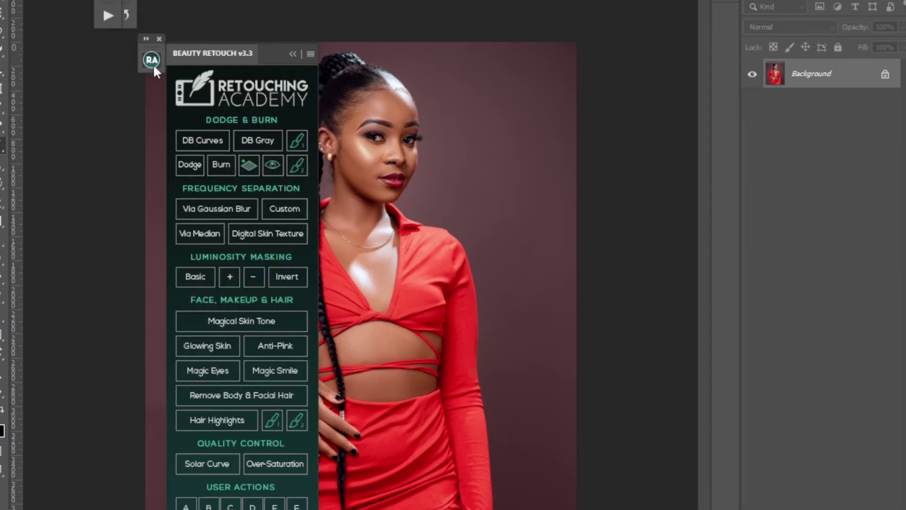
click(197, 142)
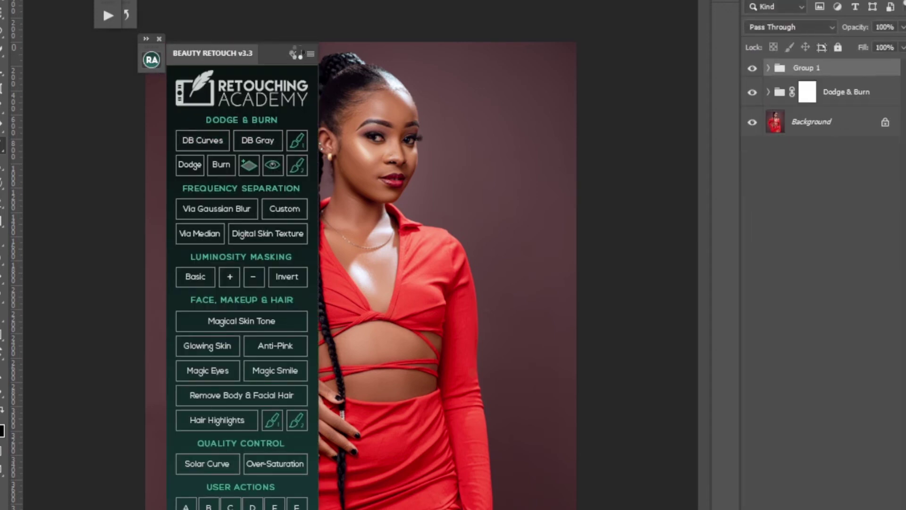
click(295, 55)
click(769, 182)
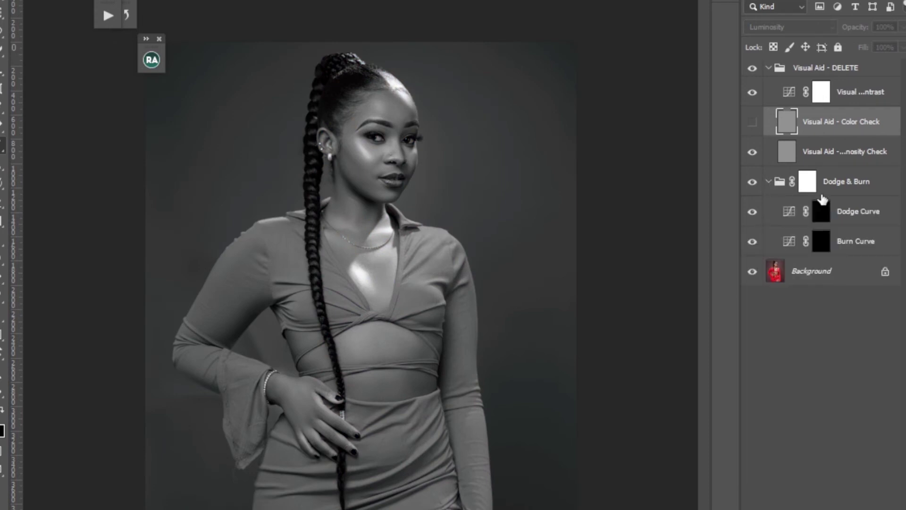
click(822, 213)
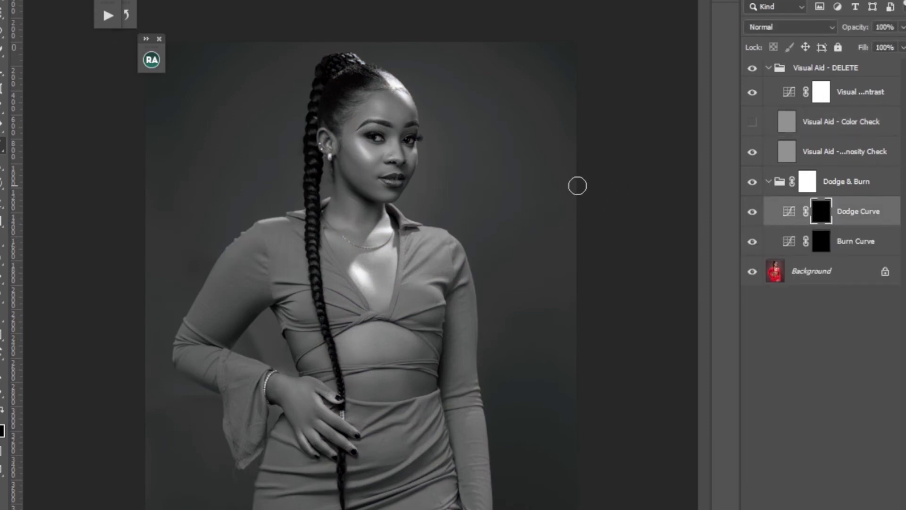
- Examine the face, neck and chest up close in the black-and-white visual aid for uneven light and shadow
key(ctrl+plus)
key(ctrl+plus)
key(ctrl+plus)
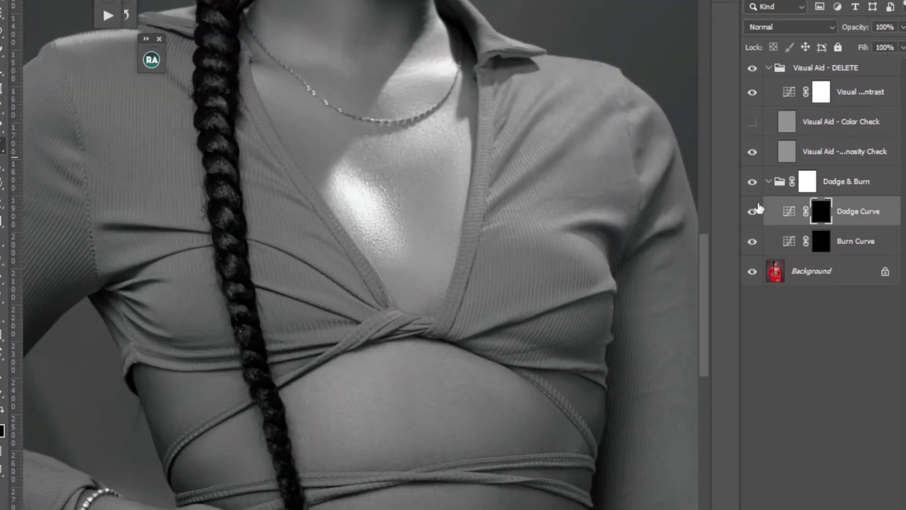
drag(710, 259, 712, 197)
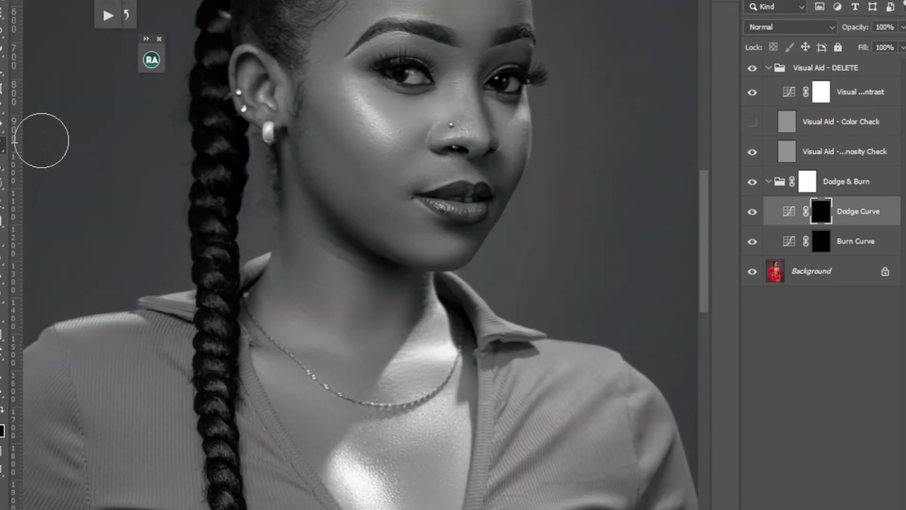
right_click(1, 155)
click(47, 148)
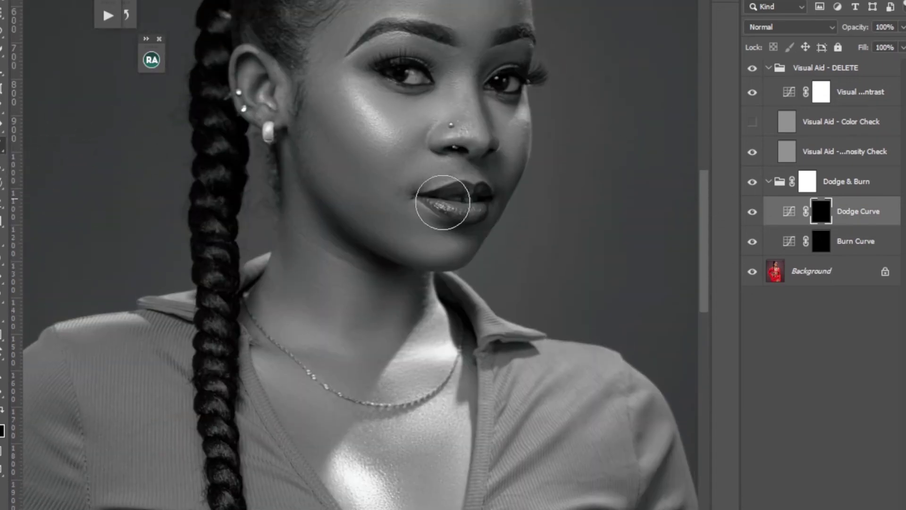
drag(706, 228, 703, 127)
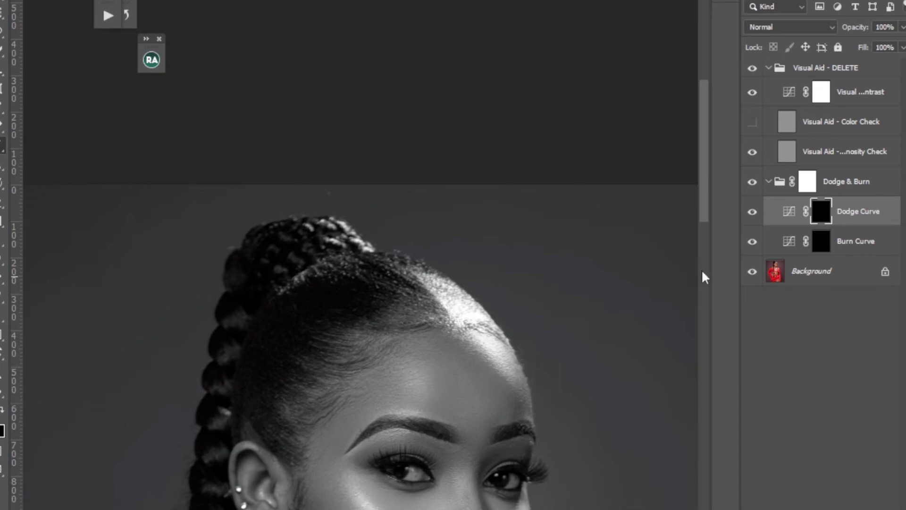
drag(708, 218, 699, 339)
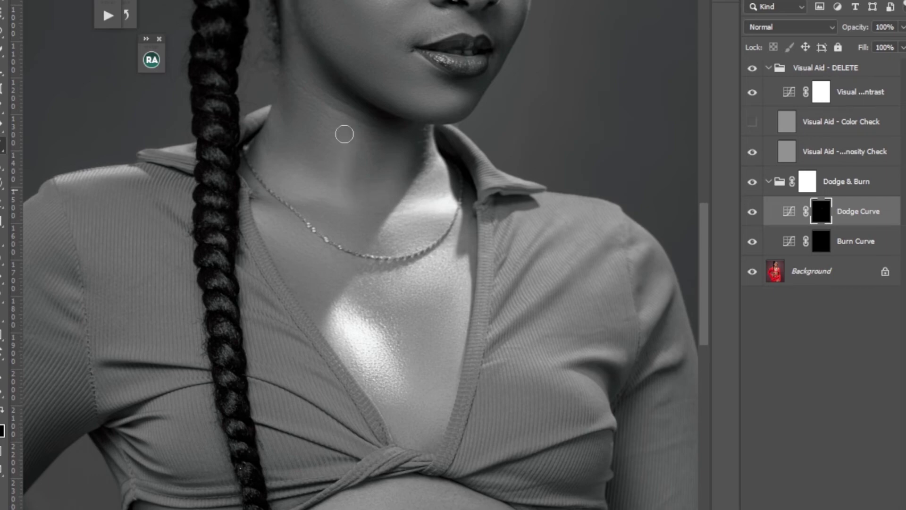
drag(704, 265, 700, 287)
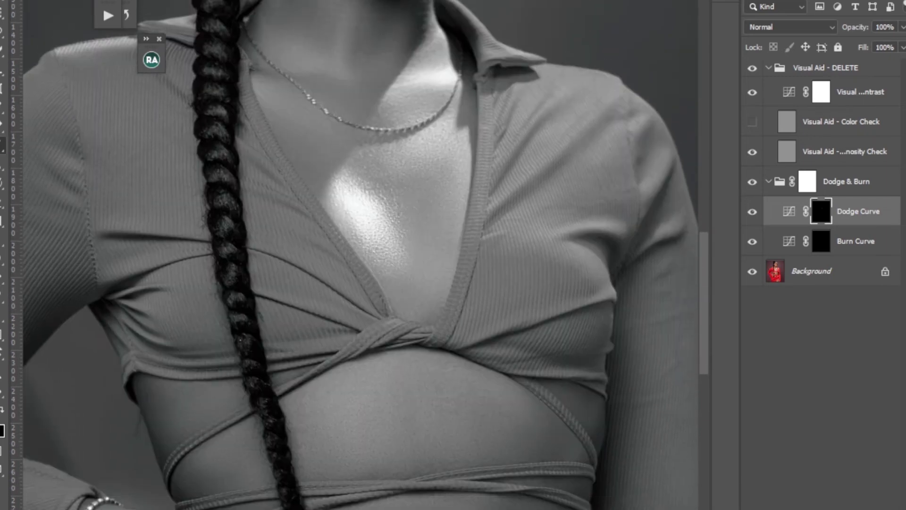
- Reduce the brush's hardness for softer dodge and burn strokes
click(84, 0)
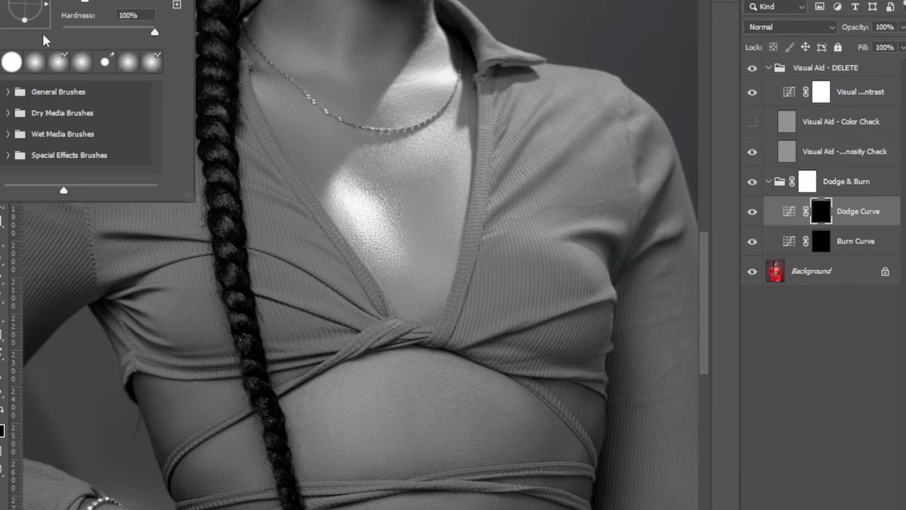
drag(75, 28, 47, 25)
key(Return)
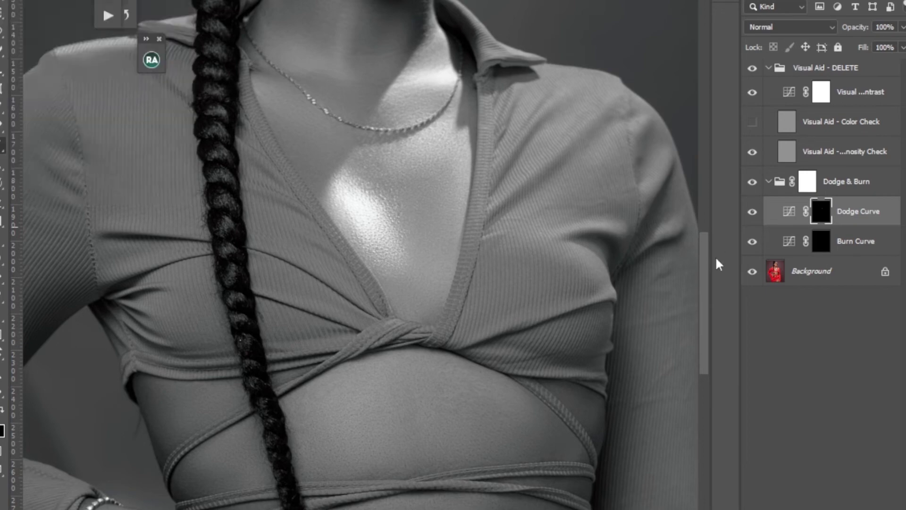
drag(707, 278, 718, 171)
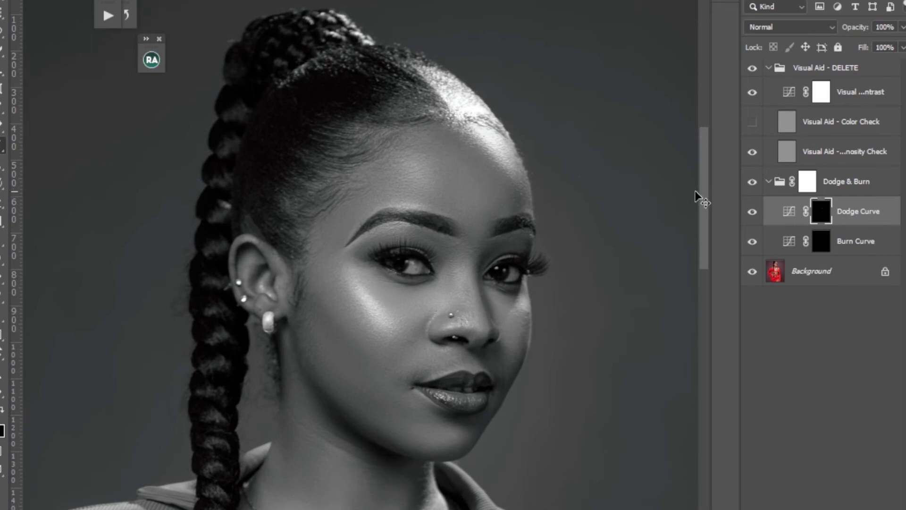
- Hide the color and luminosity check layers and delete the whole Visual Aid - DELETE group
key(ctrl+z)
key(ctrl+z)
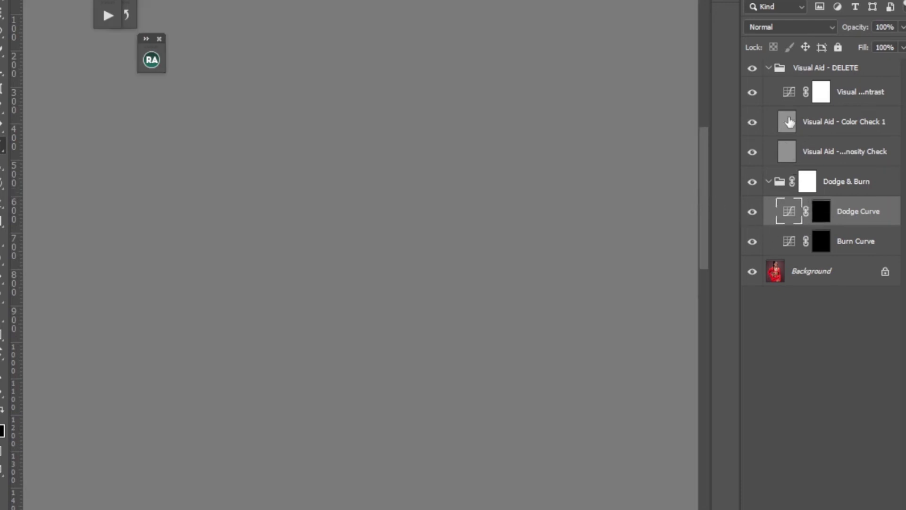
click(752, 150)
click(753, 123)
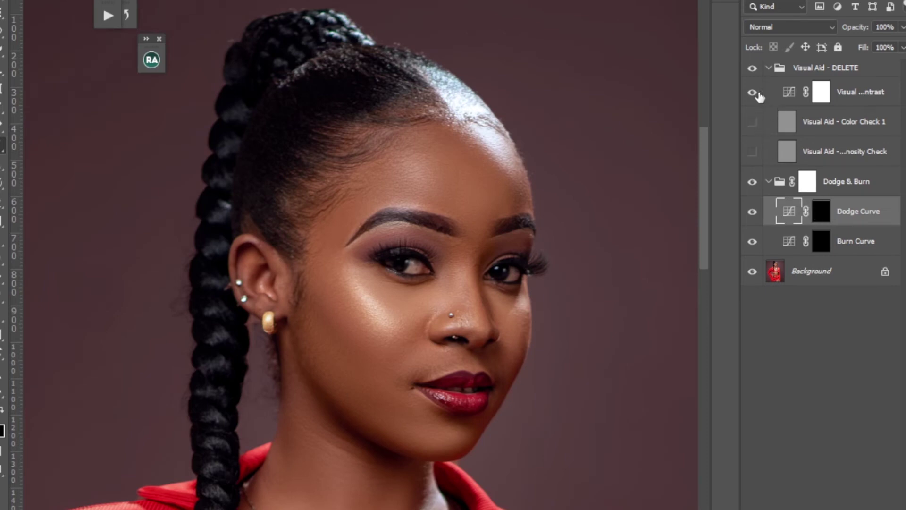
click(768, 69)
click(810, 71)
key(Delete)
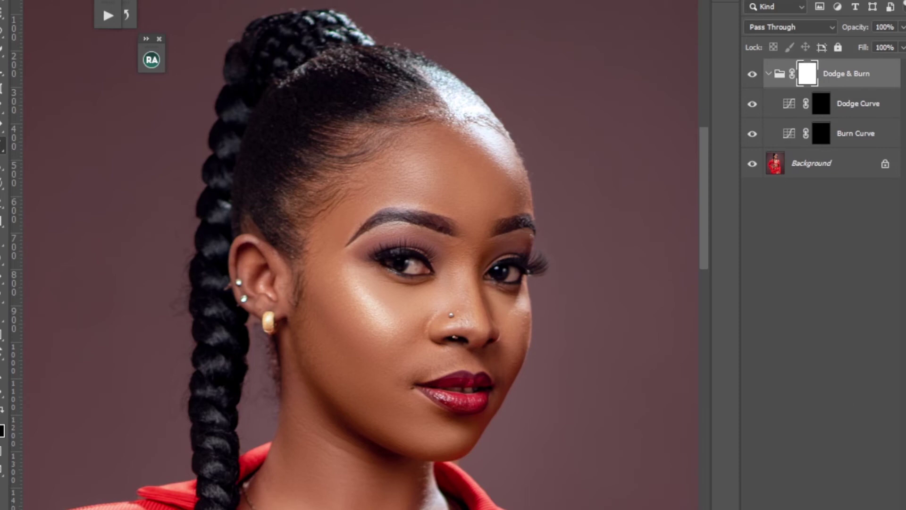
- Add a Black & White adjustment layer with lowered Reds inside the Dodge & Burn group and select the Dodge Curve's mask
click(827, 508)
click(836, 504)
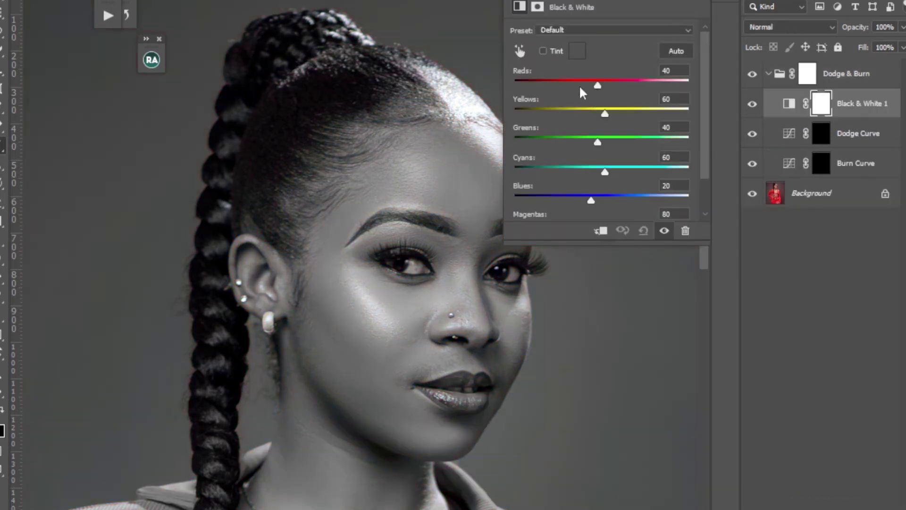
drag(580, 87, 567, 88)
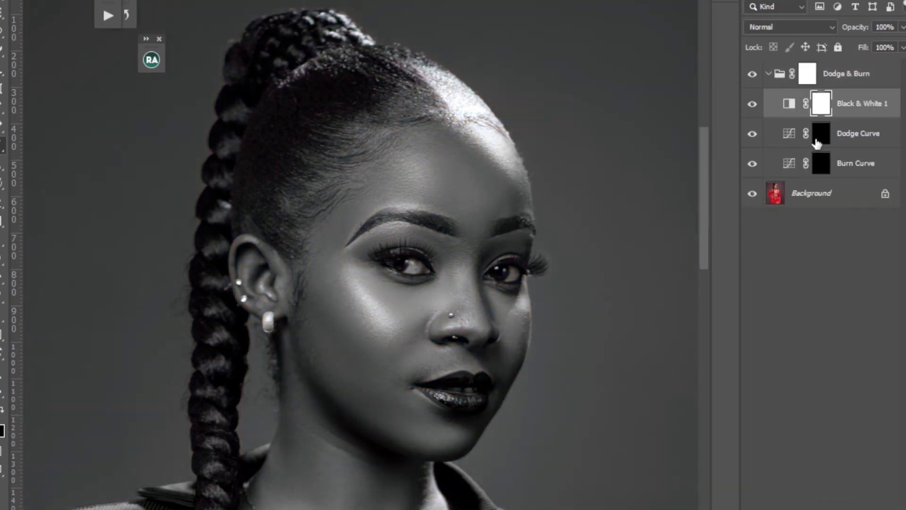
click(820, 139)
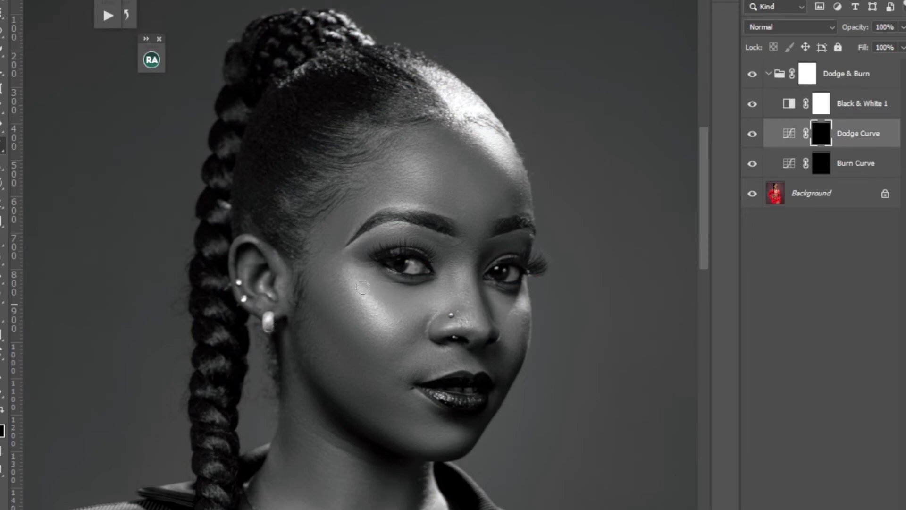
drag(705, 243, 706, 289)
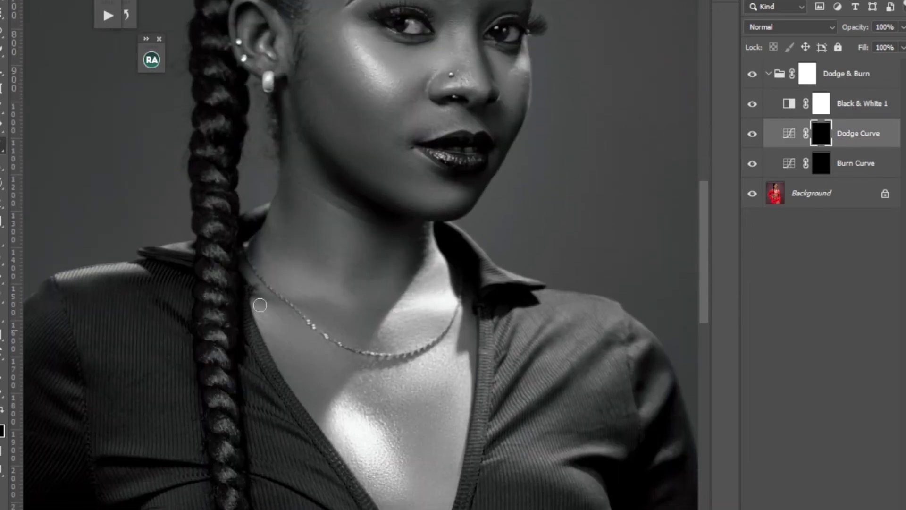
- Dodge the skin of the midriff and exposed thigh on the Dodge Curve's mask using a larger brush
drag(706, 257, 694, 336)
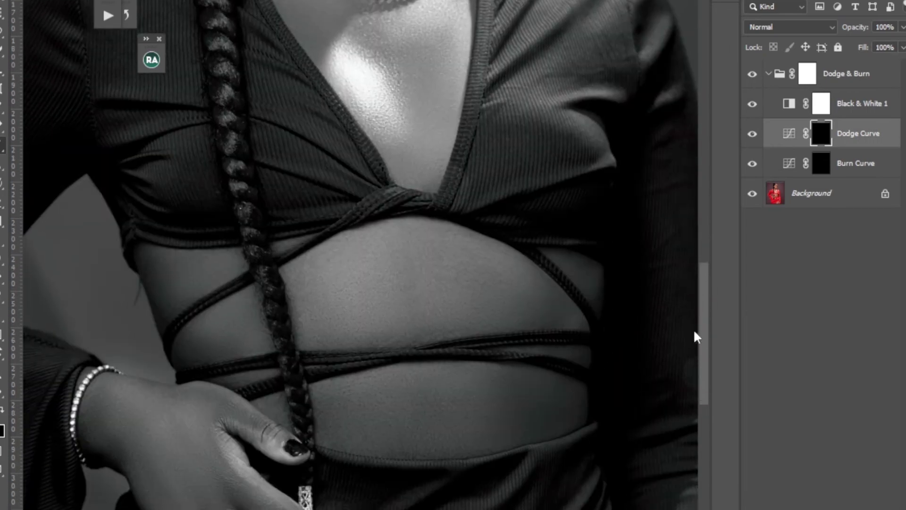
key(bracketright)
key(bracketright)
key(bracketright)
key(bracketright)
key(bracketright)
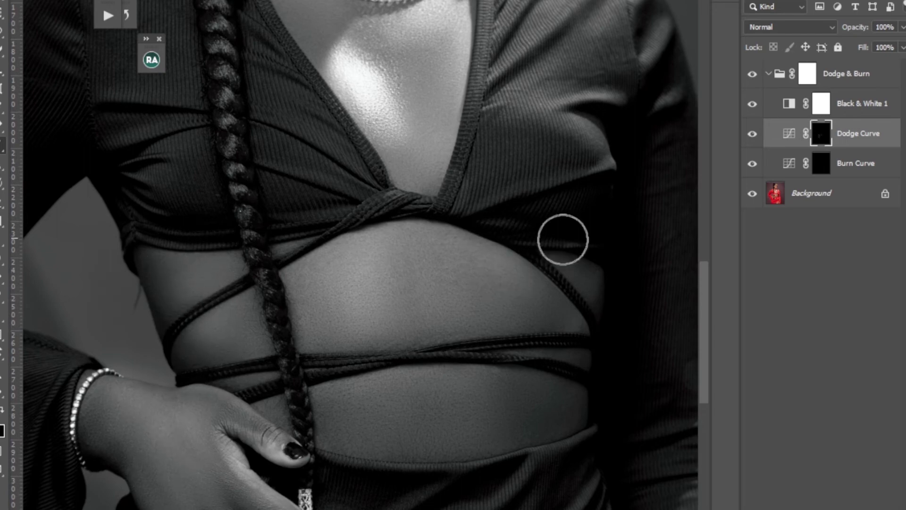
drag(702, 323, 687, 440)
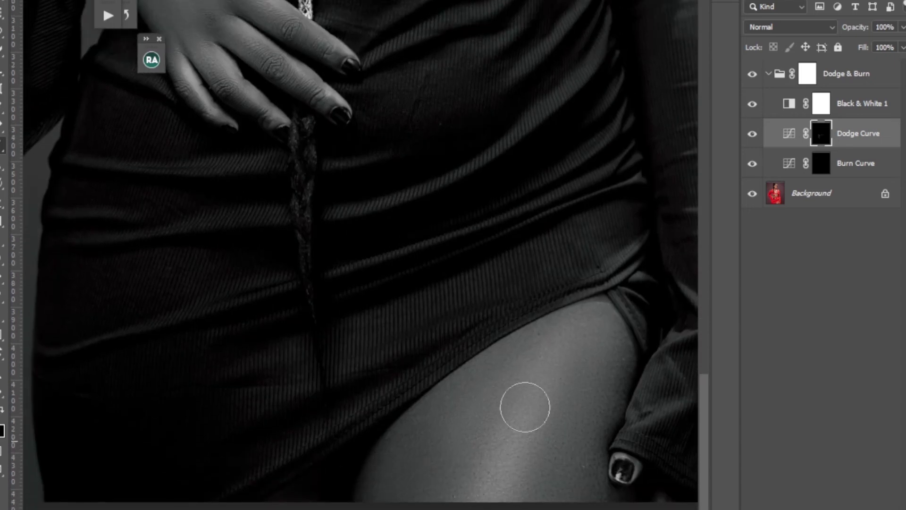
drag(700, 419, 705, 240)
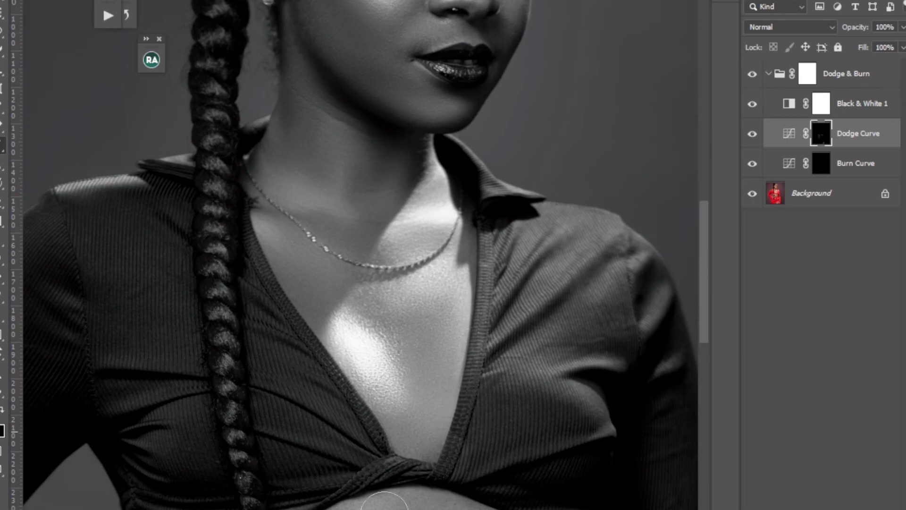
scroll(716, 302, down, 5)
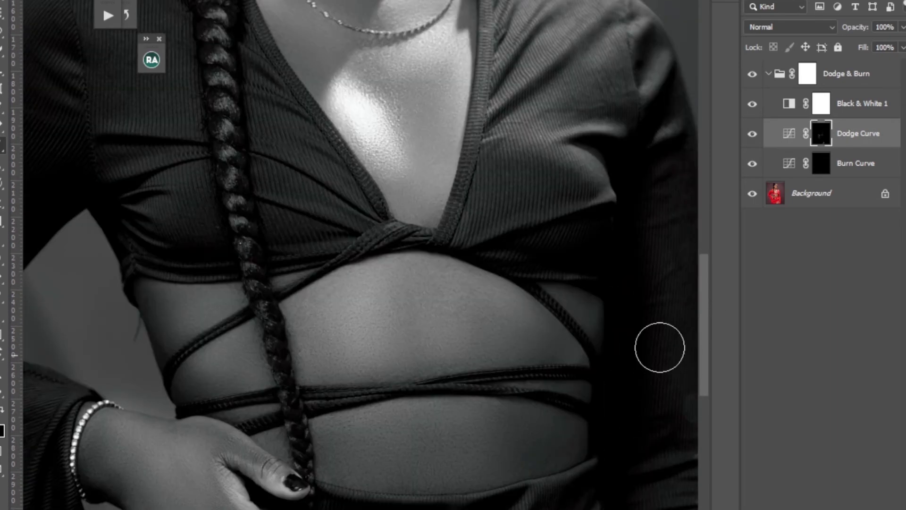
drag(700, 302, 700, 239)
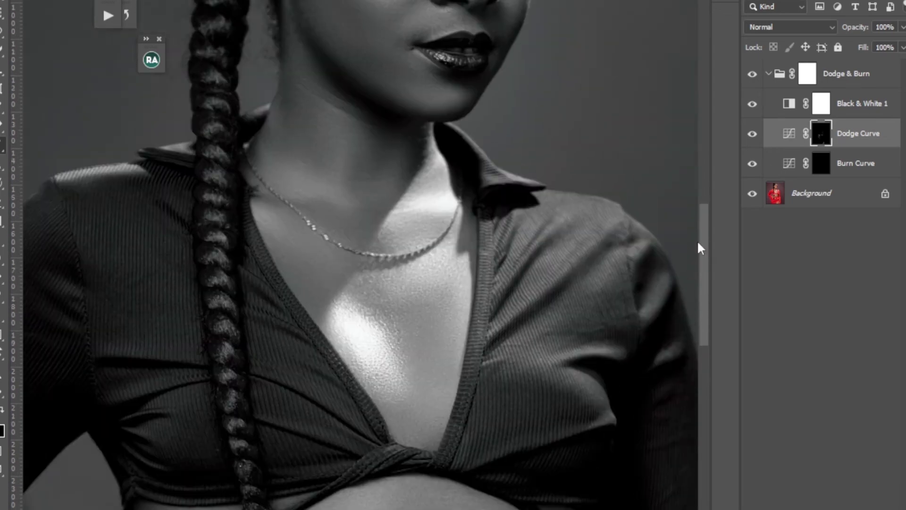
- Reduce the brush size and dodge the highlights along the braid and the earring on the Dodge Curve's mask
key(bracketleft)
key(bracketleft)
key(bracketleft)
key(bracketleft)
key(bracketleft)
key(bracketleft)
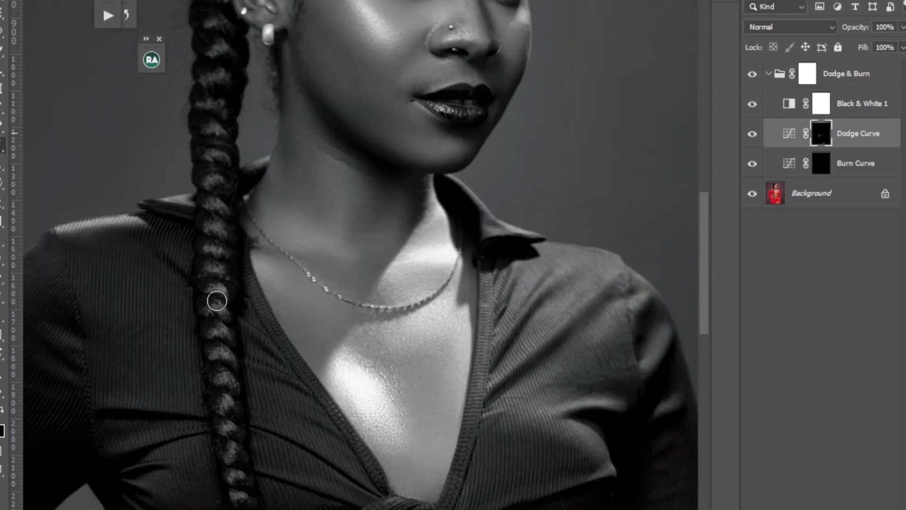
drag(700, 254, 699, 184)
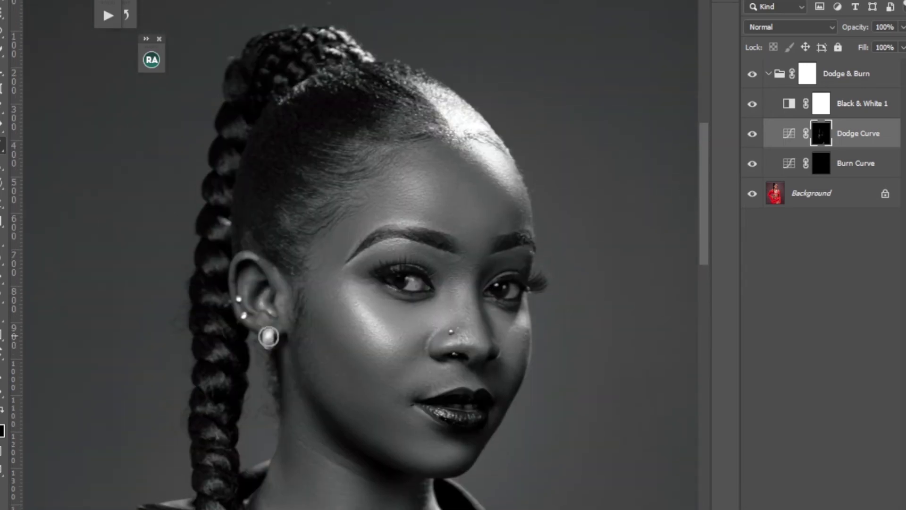
- Burn the bright area of the cheek on the Burn Curve's mask using a larger brush
click(824, 166)
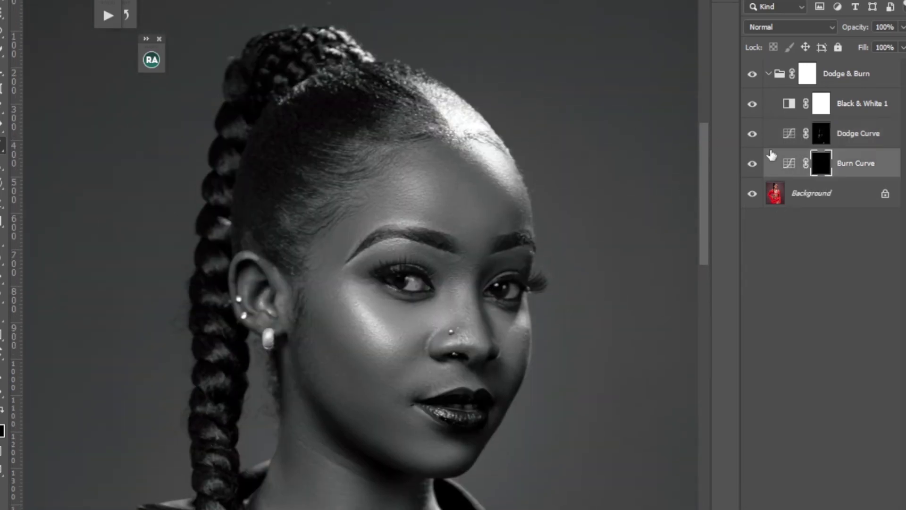
key(bracketright)
key(bracketright)
key(bracketright)
key(bracketright)
mouse_move(349, 377)
mouse_down()
mouse_move(343, 346)
mouse_move(362, 380)
mouse_move(324, 319)
mouse_move(367, 385)
mouse_move(336, 344)
mouse_move(354, 369)
mouse_up()
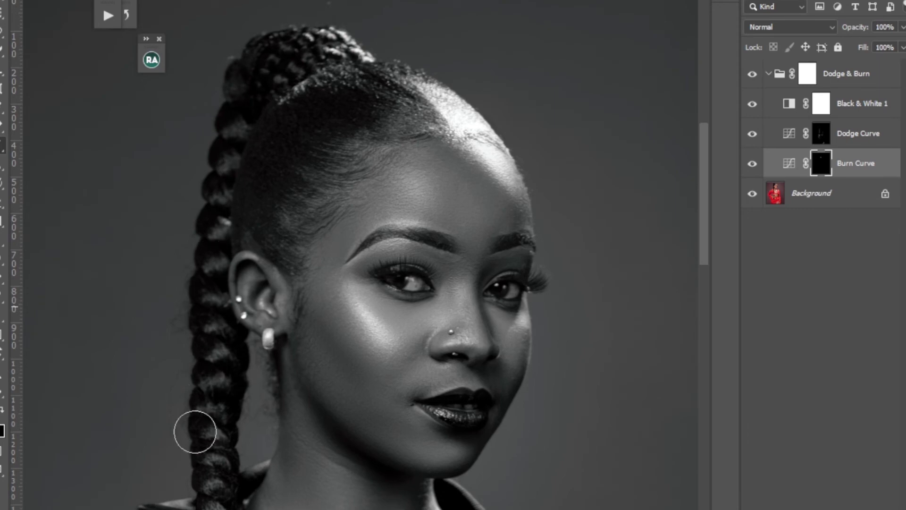
drag(707, 253, 701, 348)
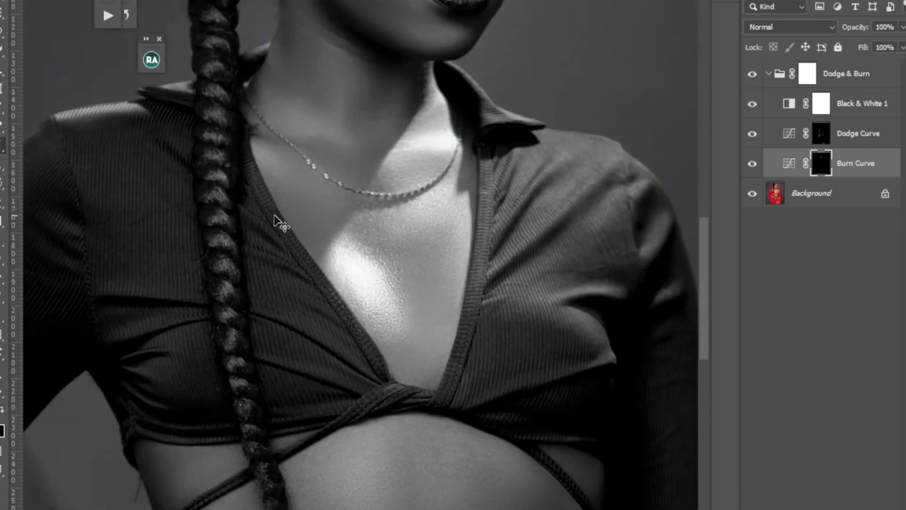
- Delete the Black & White adjustment layer from the Dodge & Burn group
scroll(275, 217, down, 3)
scroll(274, 217, down, 2)
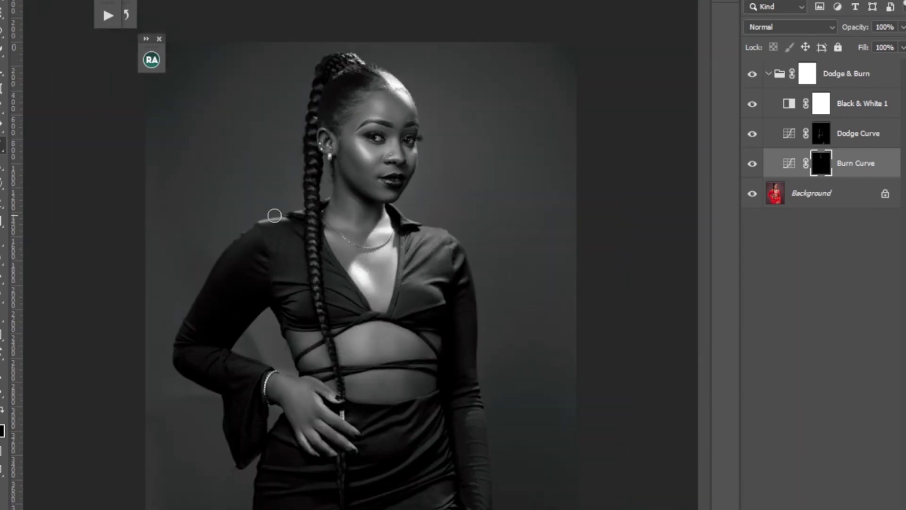
click(821, 135)
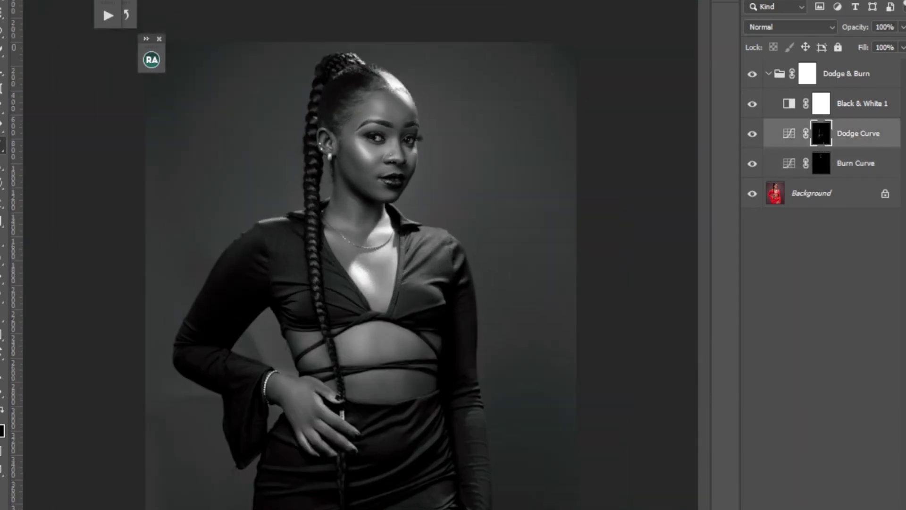
click(768, 73)
click(768, 74)
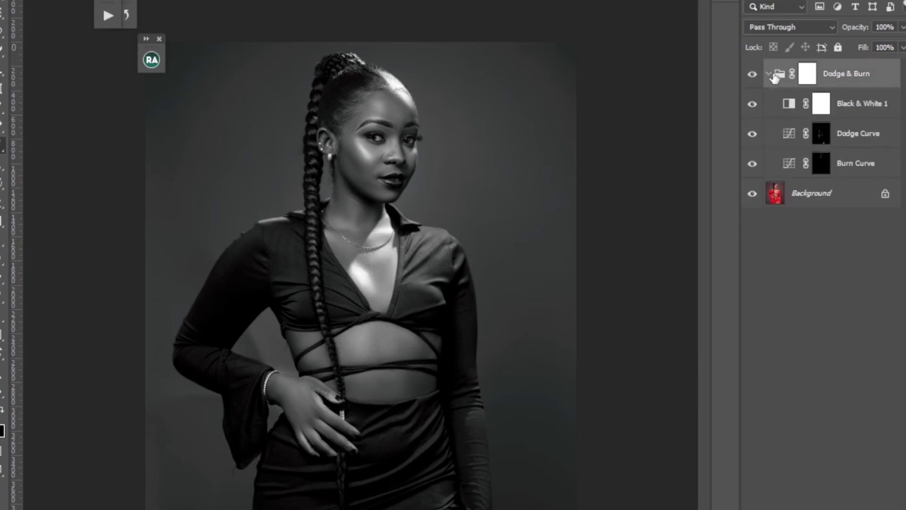
click(845, 118)
key(Delete)
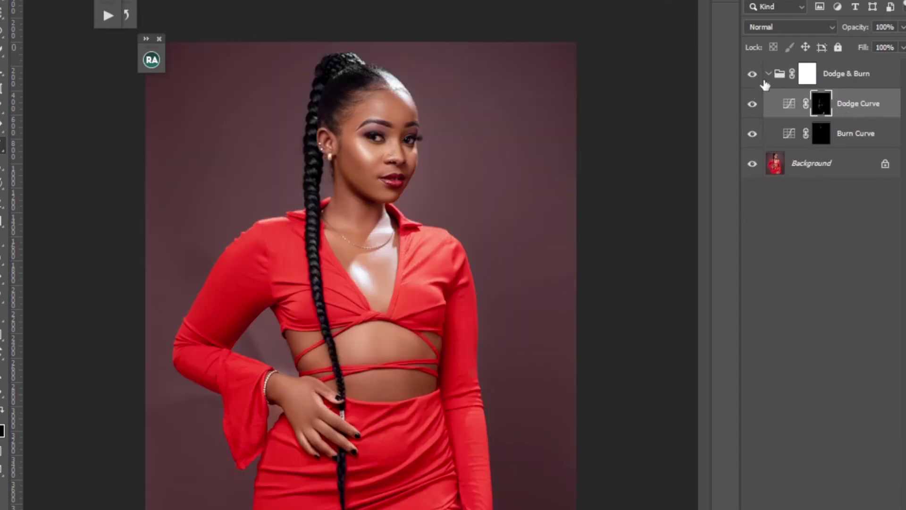
- Toggle the Dodge Curve's visibility to compare the portrait with and without the dodging
click(753, 104)
click(752, 105)
click(753, 108)
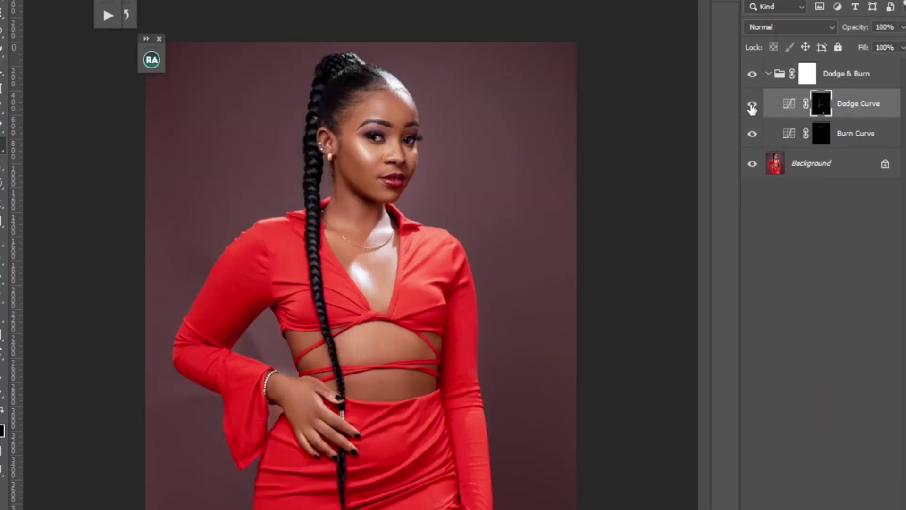
click(753, 107)
click(752, 110)
click(753, 113)
- Dodge both eyes with a smaller brush on the Dodge Curve's mask
key(ctrl+plus)
key(ctrl+plus)
key(ctrl+plus)
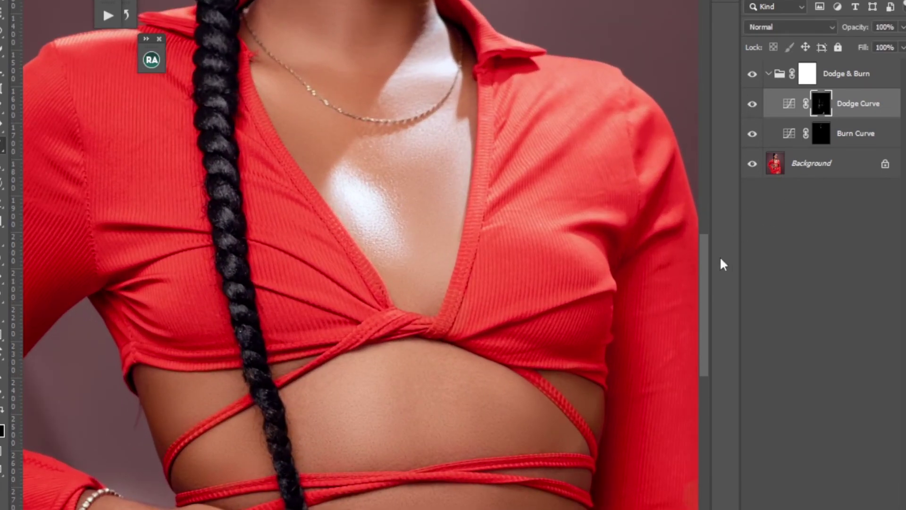
drag(705, 281, 711, 211)
drag(703, 255, 703, 210)
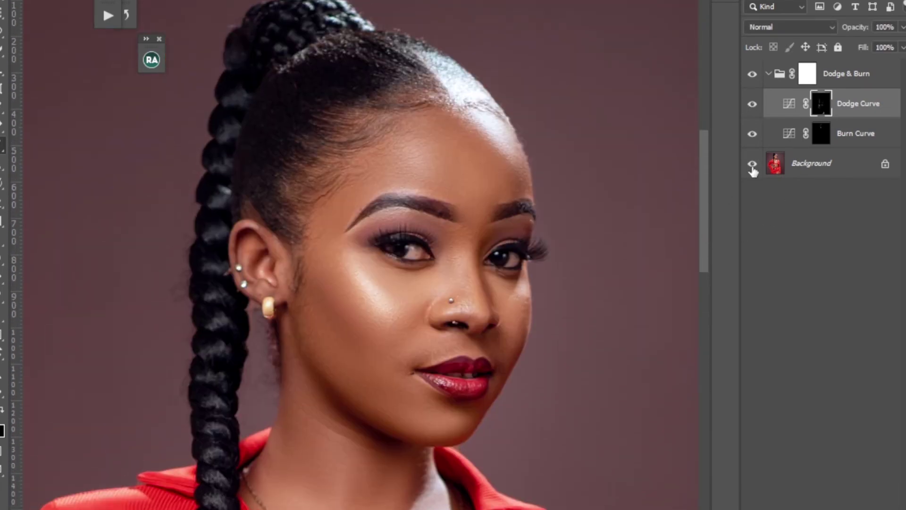
click(819, 133)
click(821, 107)
key(bracketleft)
key(bracketleft)
key(bracketleft)
key(bracketleft)
key(bracketleft)
key(bracketleft)
mouse_move(416, 250)
mouse_down()
mouse_move(425, 250)
mouse_move(403, 250)
mouse_move(430, 251)
mouse_move(421, 253)
mouse_up()
mouse_move(493, 255)
mouse_down()
mouse_move(524, 256)
mouse_move(497, 258)
mouse_up()
drag(707, 249, 680, 376)
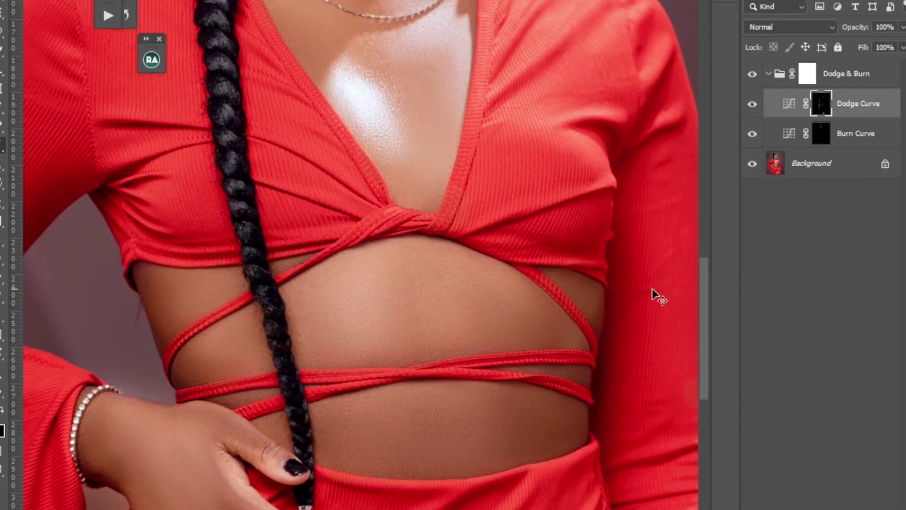
- Collapse the Dodge & Burn group and stamp all visible layers into a new layer above it
key(ctrl+minus)
key(ctrl+minus)
key(ctrl+minus)
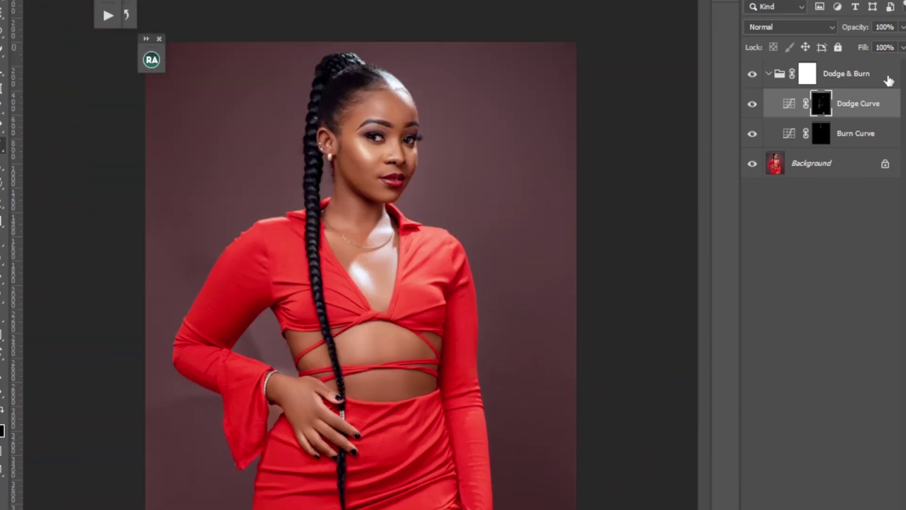
click(833, 74)
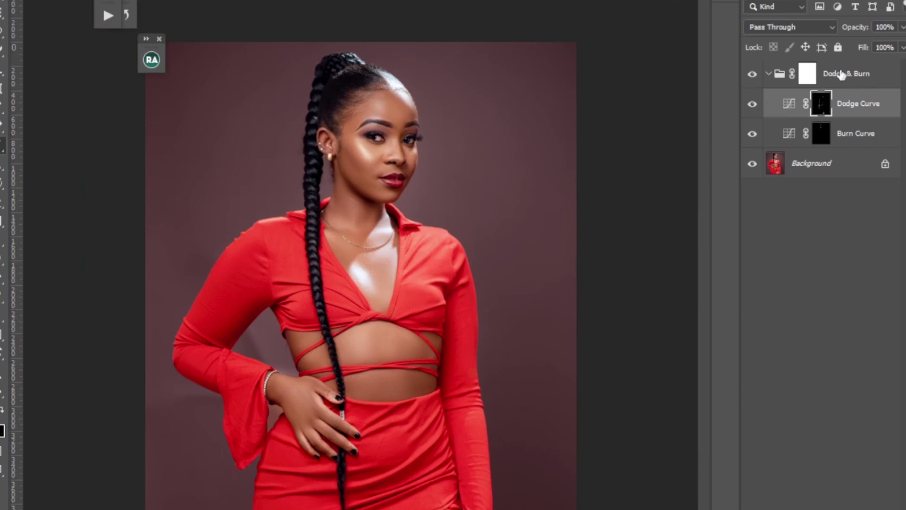
click(768, 74)
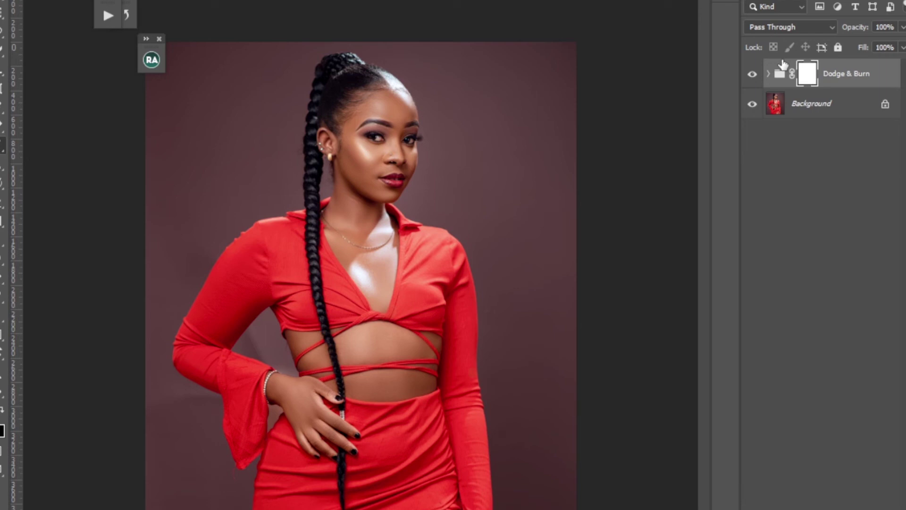
key(ctrl+alt+shift+e)
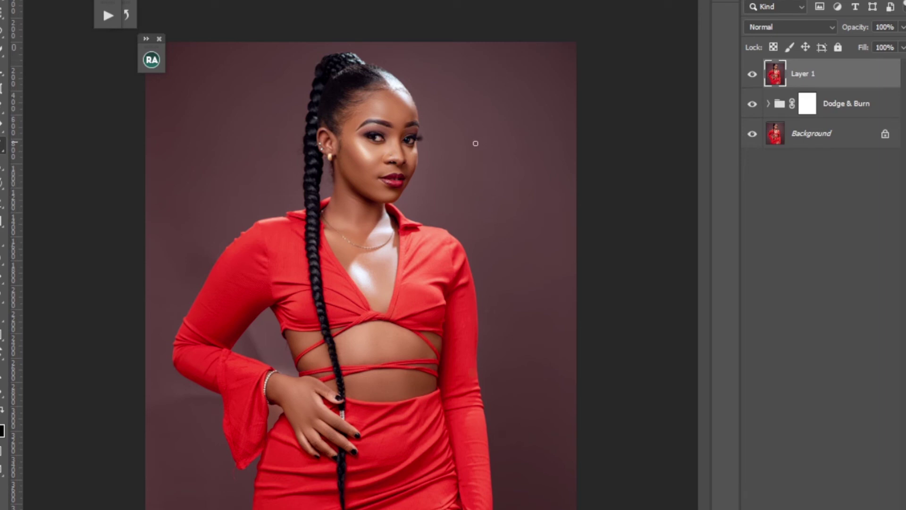
- Select the red outfit with Color Range by sampling the red of its sleeve
key(alt+s)
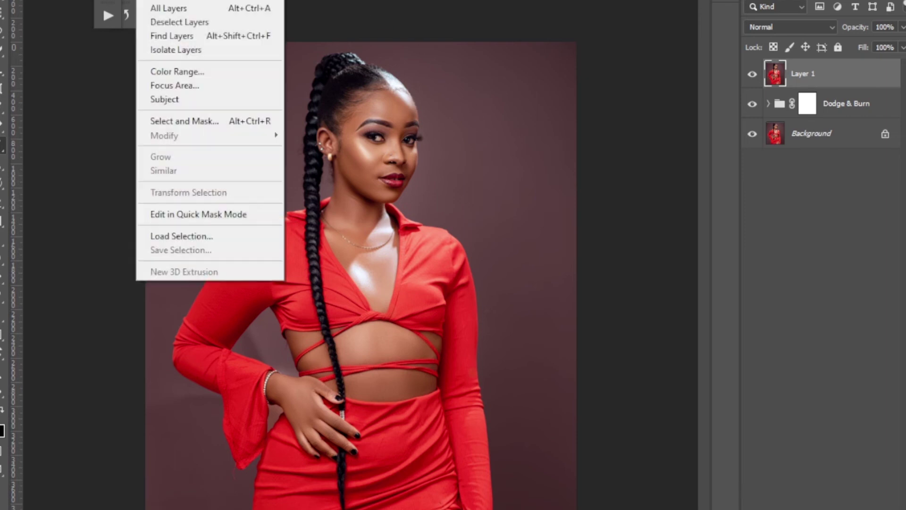
click(178, 71)
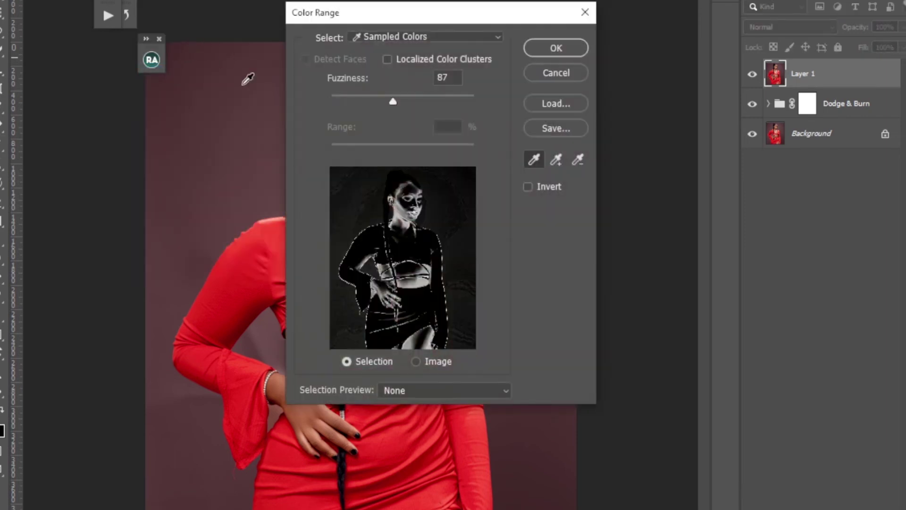
click(267, 248)
click(268, 250)
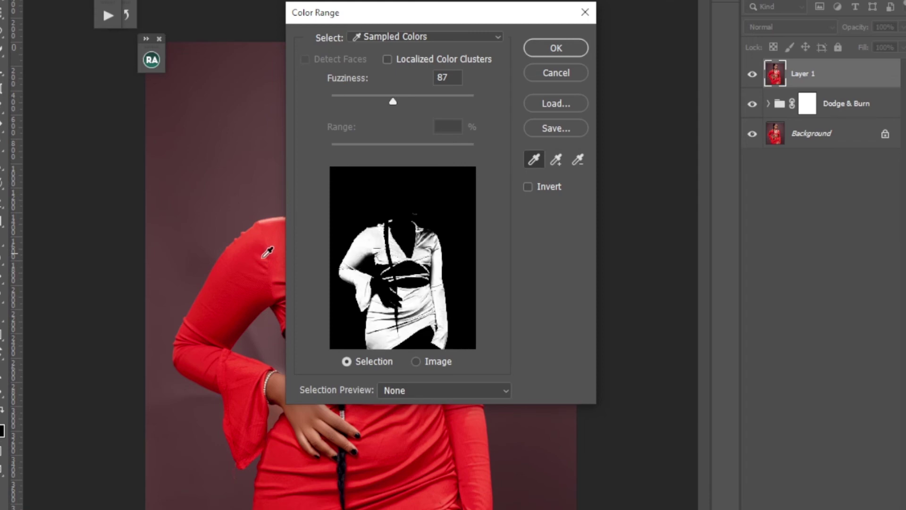
click(261, 256)
click(266, 252)
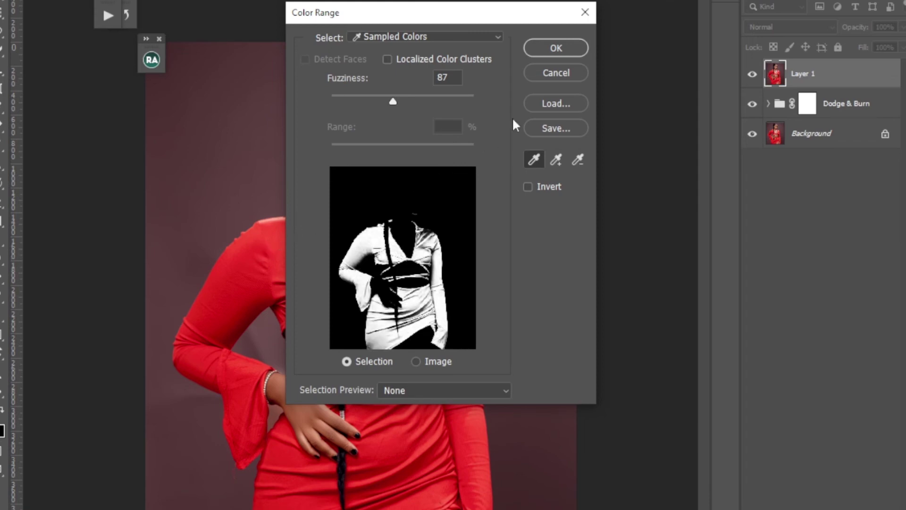
click(569, 49)
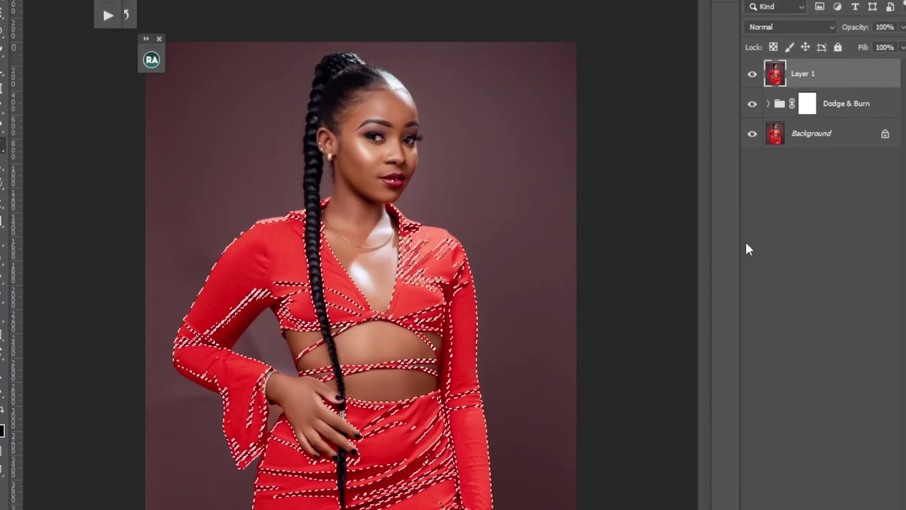
- Add a Selective Color adjustment for the outfit, setting Reds to Cyan +1, Magenta +2, Yellow +1 and Black +3
click(814, 509)
click(815, 509)
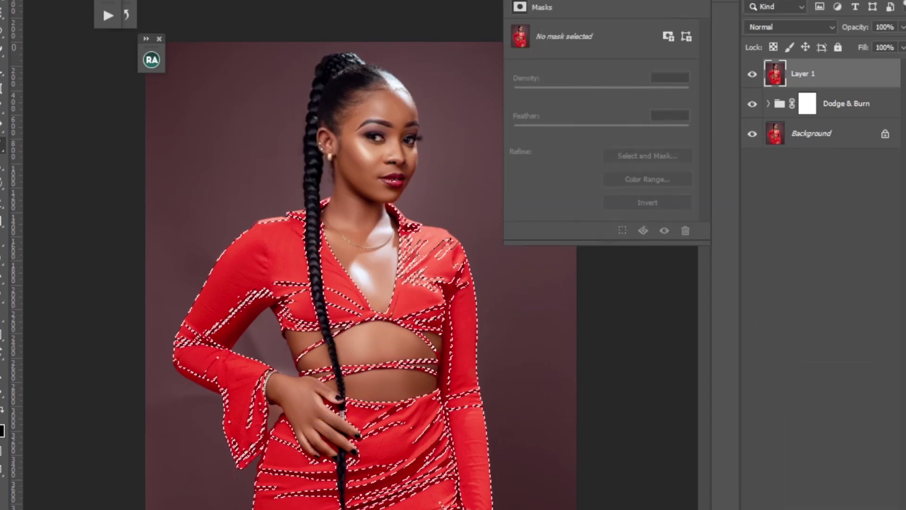
drag(601, 78, 605, 162)
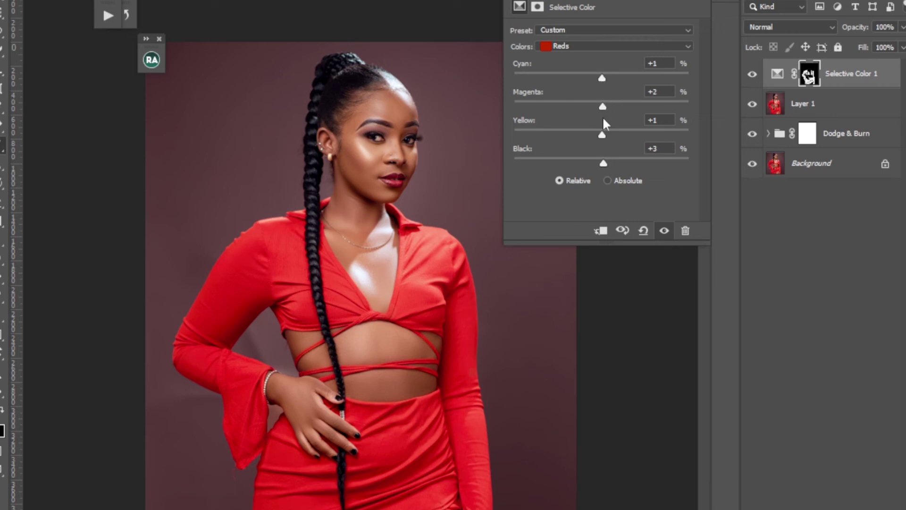
click(708, 2)
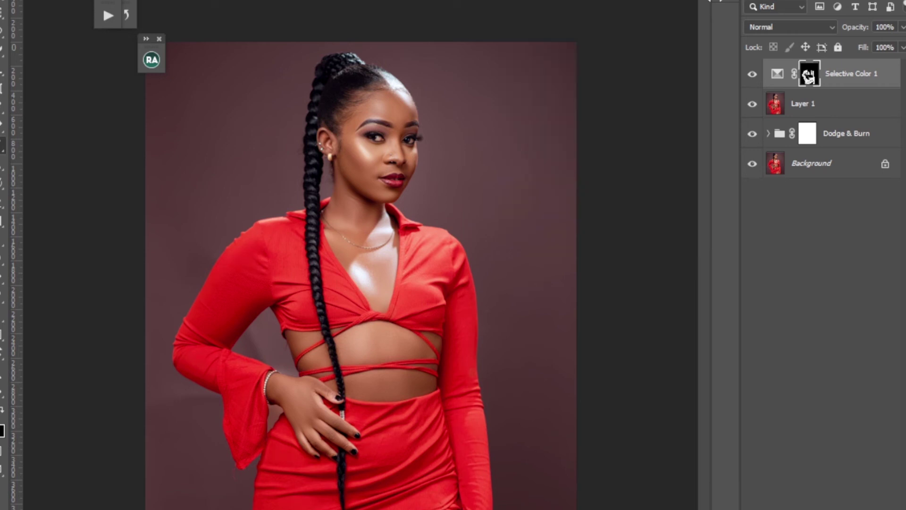
- Compare the image with and without the Selective Color adjustment, and merge all layers into the Background
click(753, 75)
click(753, 74)
click(753, 74)
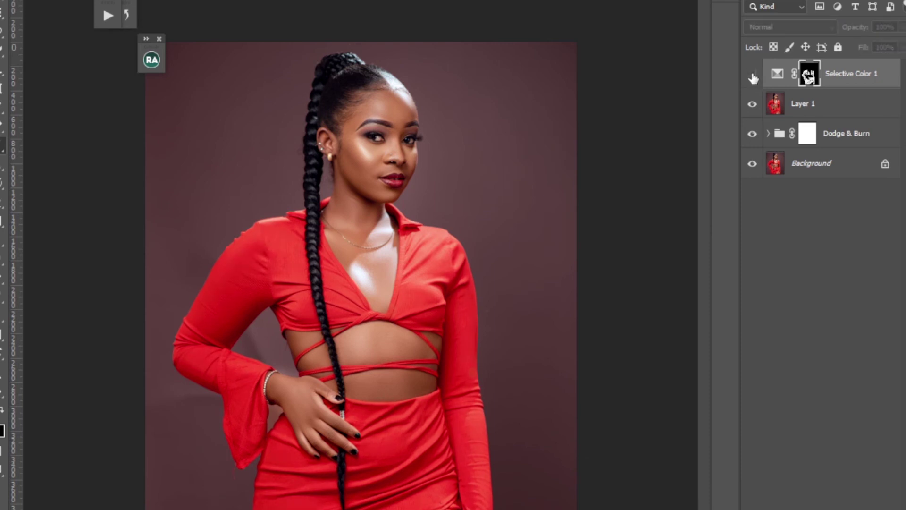
click(753, 73)
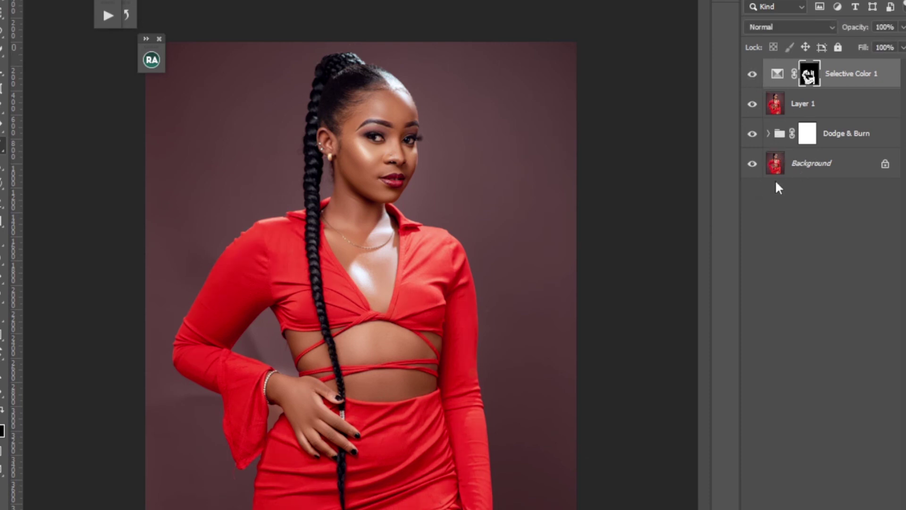
right_click(812, 166)
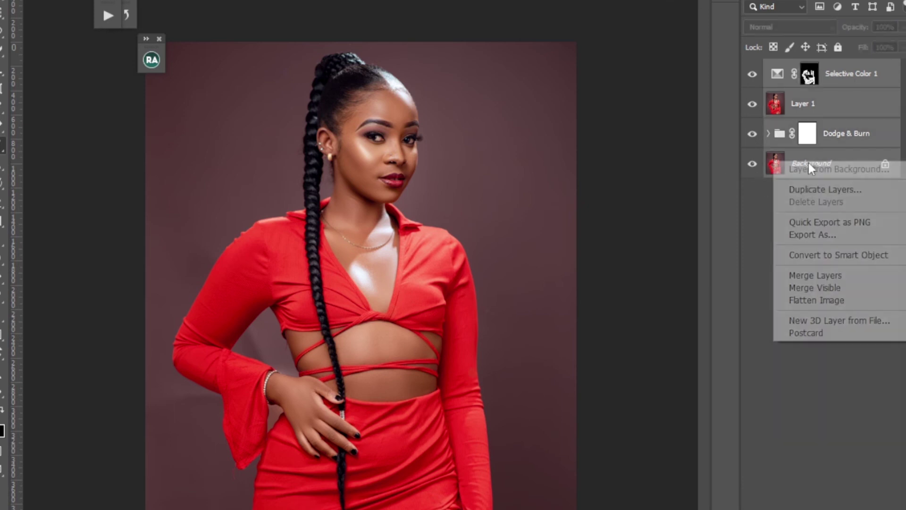
click(798, 275)
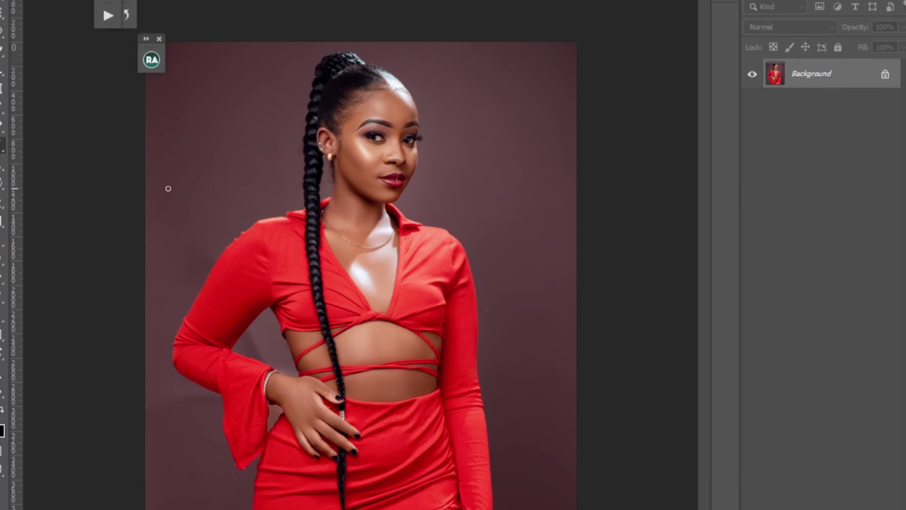
- Run the Eyes N Teeth Whitening action on the portrait
click(108, 16)
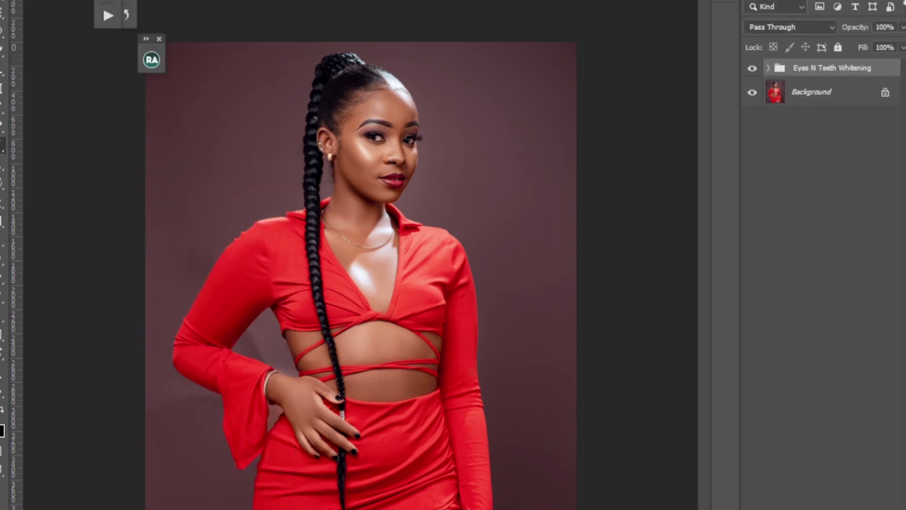
key(ctrl+plus)
key(ctrl+plus)
key(ctrl+plus)
key(ctrl+plus)
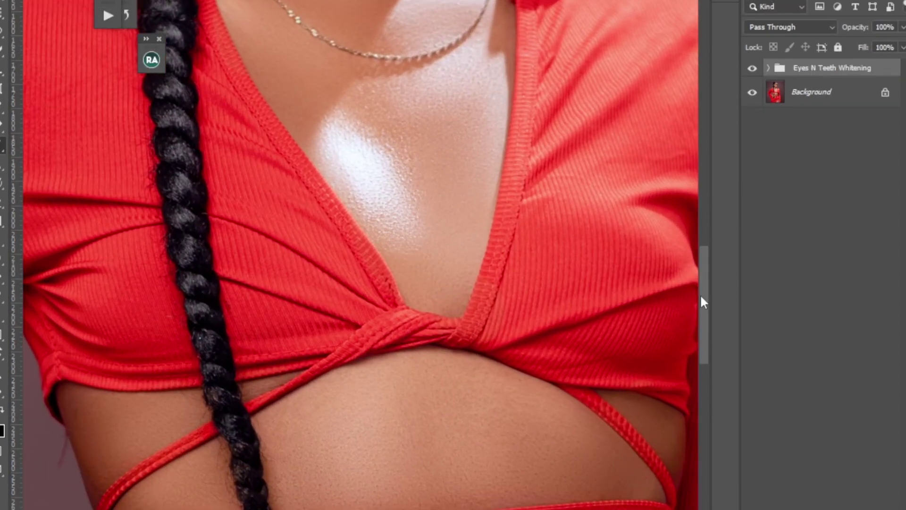
drag(701, 296, 708, 198)
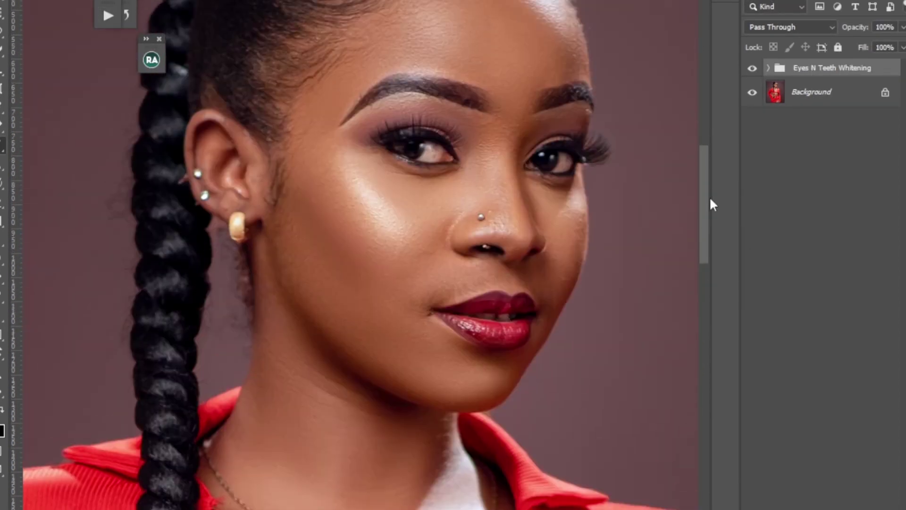
key(ctrl+plus)
key(ctrl+plus)
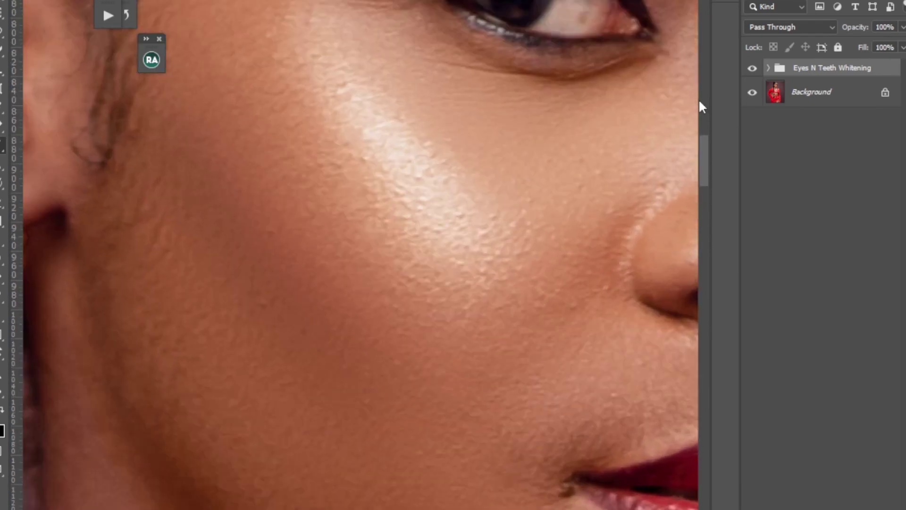
key(ctrl+minus)
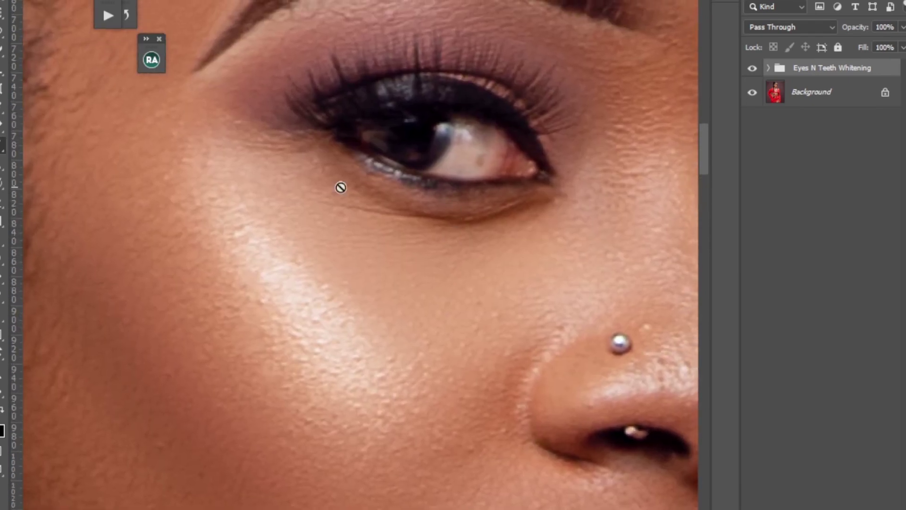
- Set up the Brush tool with a new foreground color and target the Photo Filter mask in the Eyes N Teeth Whitening group
right_click(3, 143)
click(47, 145)
click(2, 430)
drag(423, 178, 393, 125)
click(686, 115)
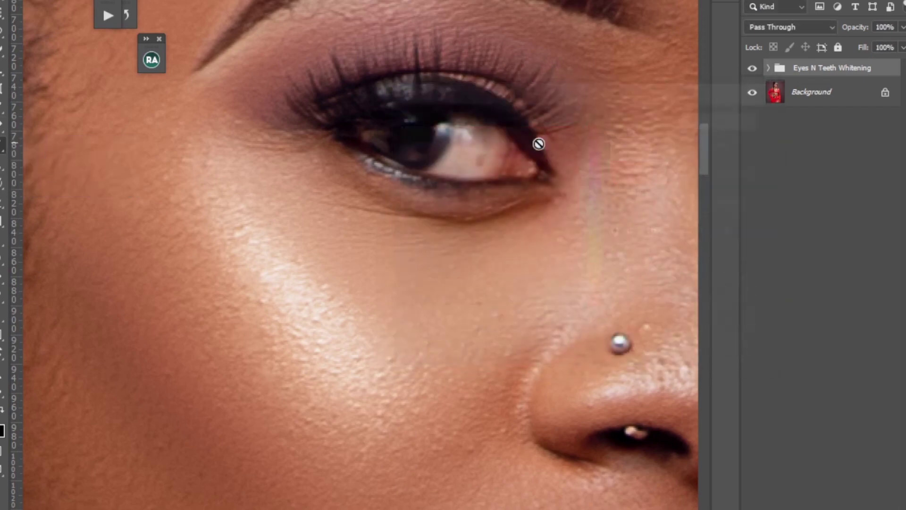
click(768, 67)
click(817, 151)
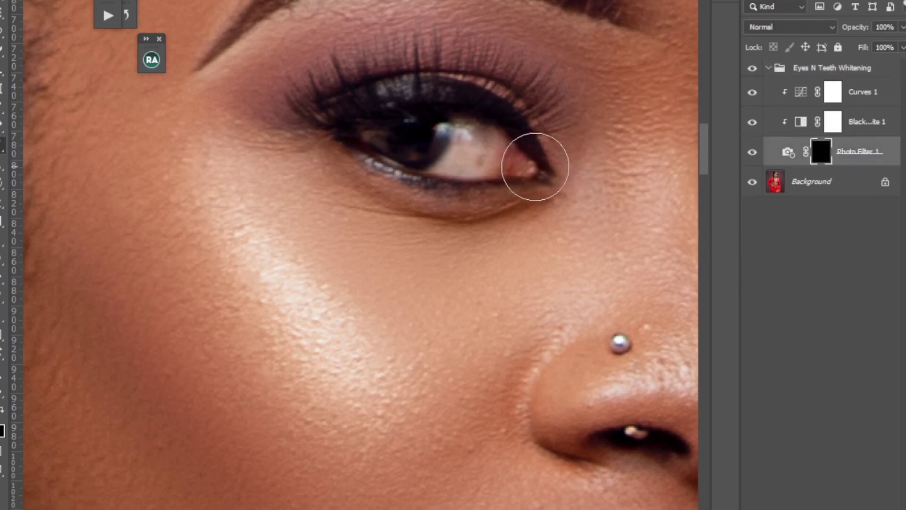
- Paint over the whites of both eyes on the Photo Filter mask with a smaller brush to whiten them
key(bracketleft)
key(bracketleft)
key(bracketleft)
key(bracketleft)
key(bracketleft)
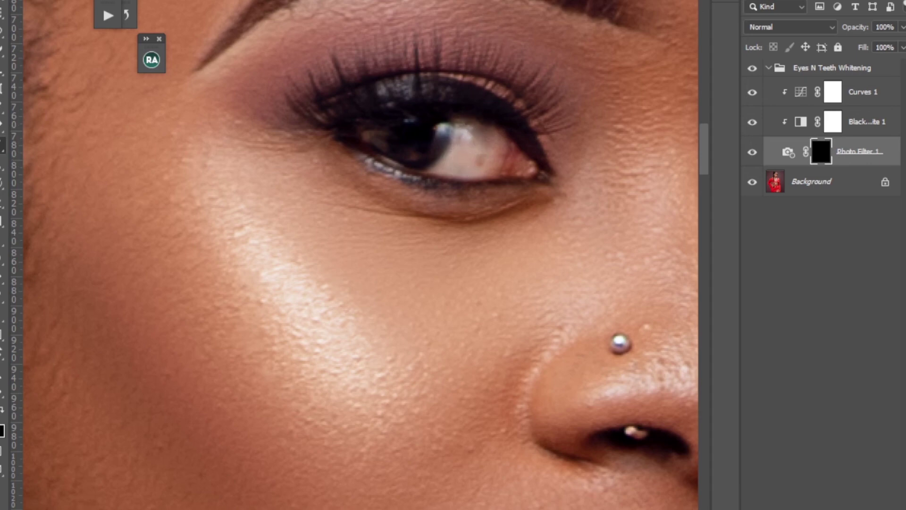
drag(470, 154, 457, 147)
mouse_move(488, 161)
mouse_down()
mouse_move(491, 174)
mouse_move(488, 128)
mouse_move(514, 160)
mouse_move(440, 170)
mouse_up()
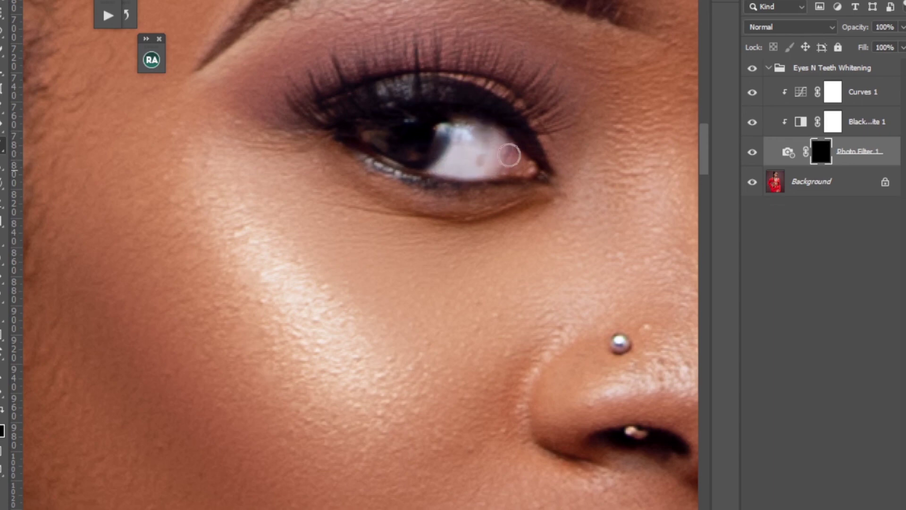
mouse_move(627, 182)
mouse_down()
mouse_move(479, 243)
mouse_move(444, 247)
mouse_up()
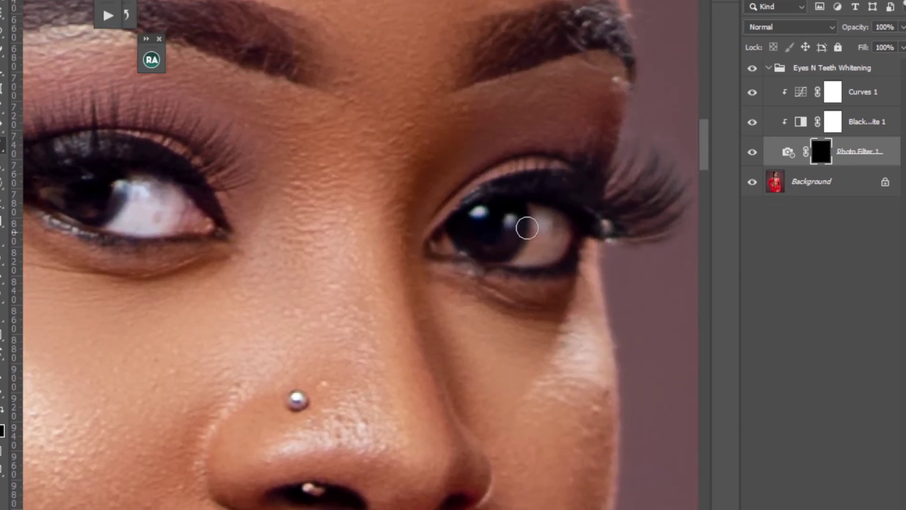
mouse_move(526, 227)
mouse_down()
mouse_move(529, 249)
mouse_move(545, 224)
mouse_move(544, 250)
mouse_move(561, 233)
mouse_up()
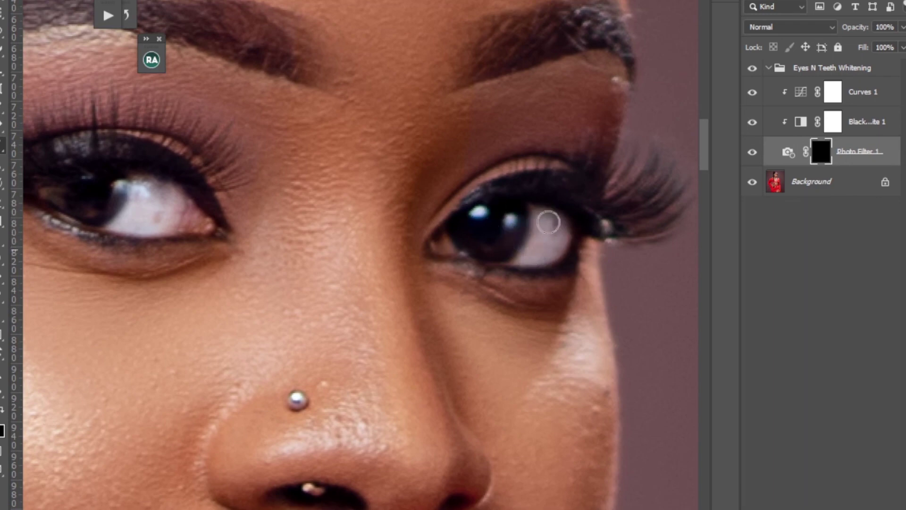
- Inspect the lips and eyes, collapse the Eyes N Teeth Whitening group and compare the portrait with and without it
click(703, 183)
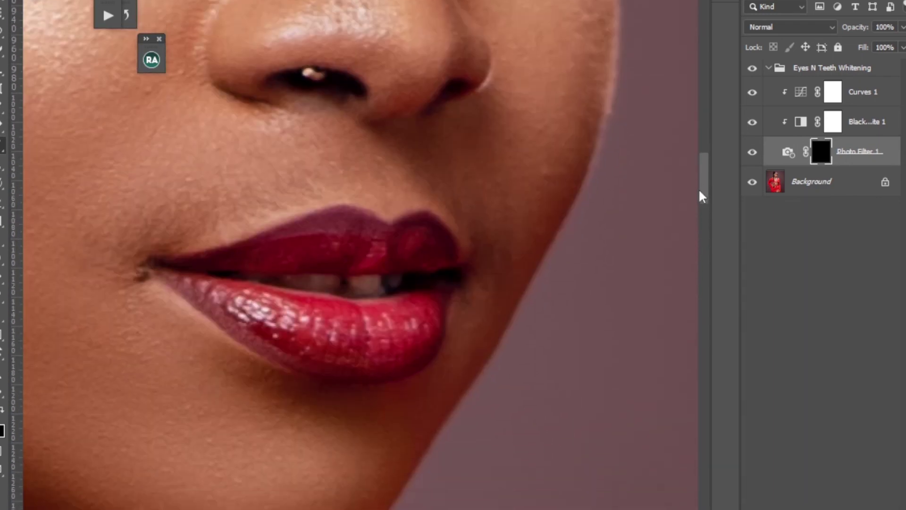
drag(701, 191, 702, 137)
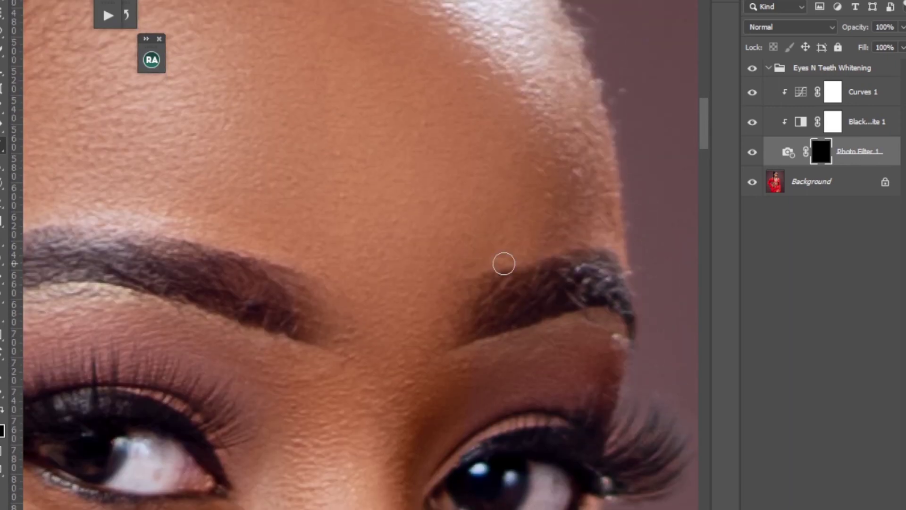
key(ctrl+minus)
key(ctrl+minus)
key(ctrl+minus)
key(ctrl+minus)
key(ctrl+minus)
key(ctrl+minus)
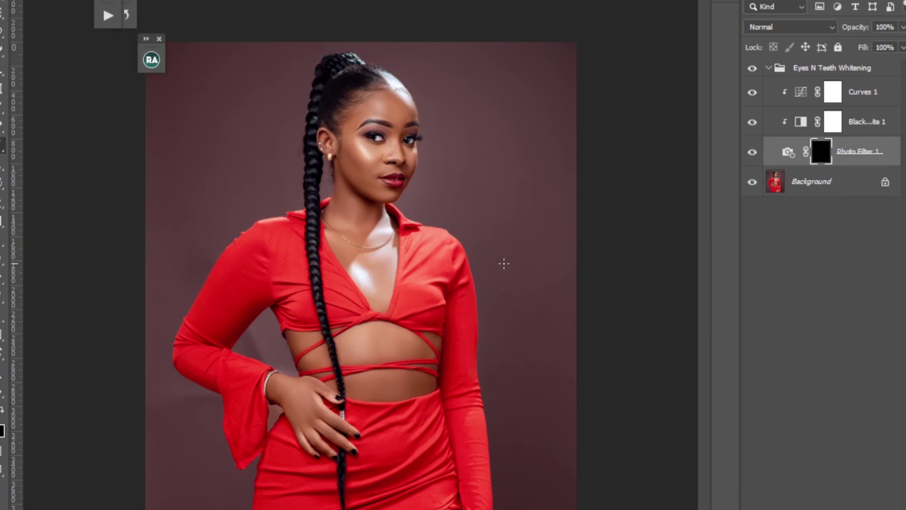
click(768, 71)
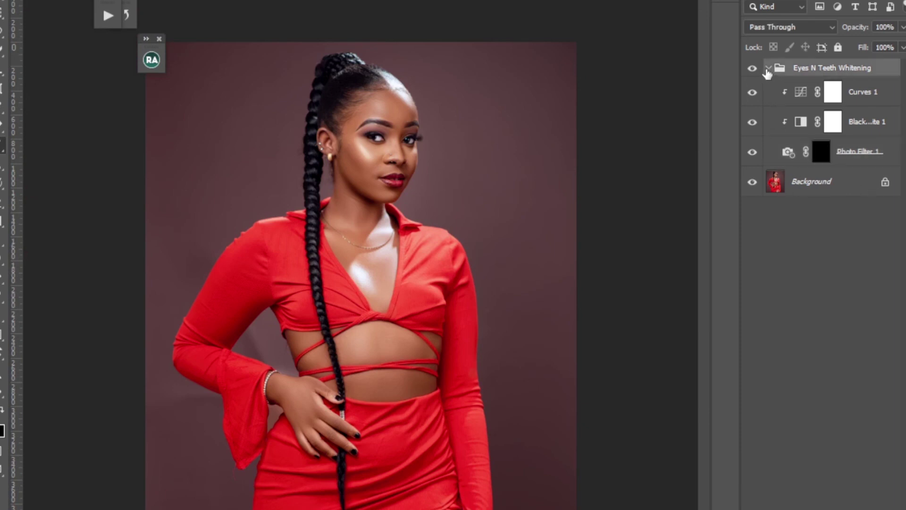
click(768, 69)
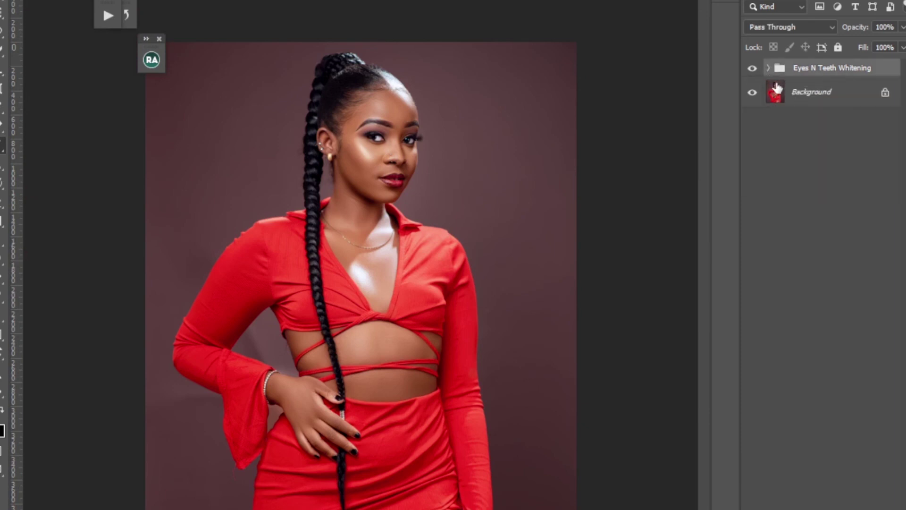
click(753, 68)
click(752, 68)
- Merge the Eyes N Teeth Whitening group into the Background
shift+click(802, 92)
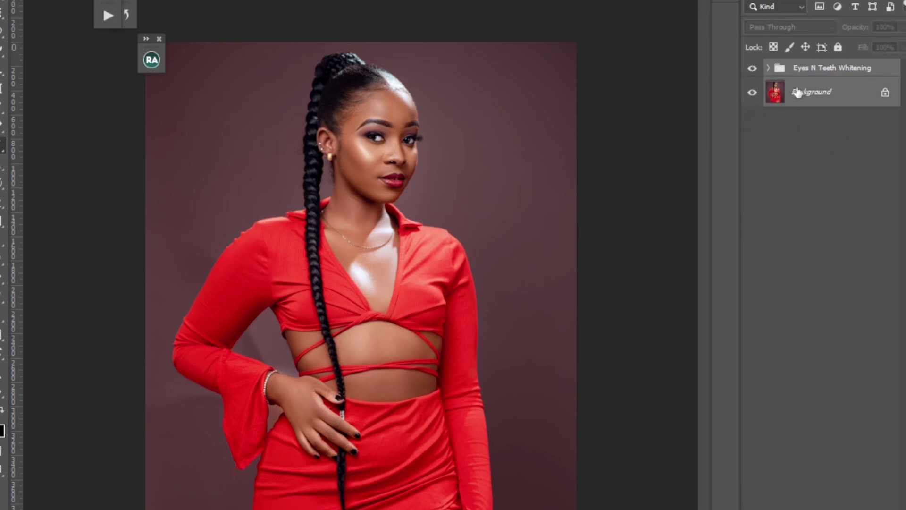
right_click(802, 93)
click(801, 200)
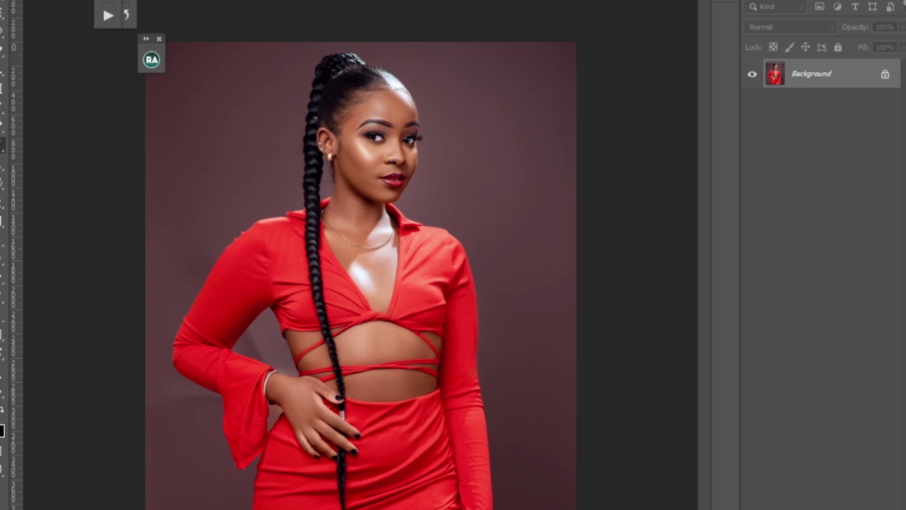
- Revert to the original photo for comparison and return to the retouched version
key(alt+f)
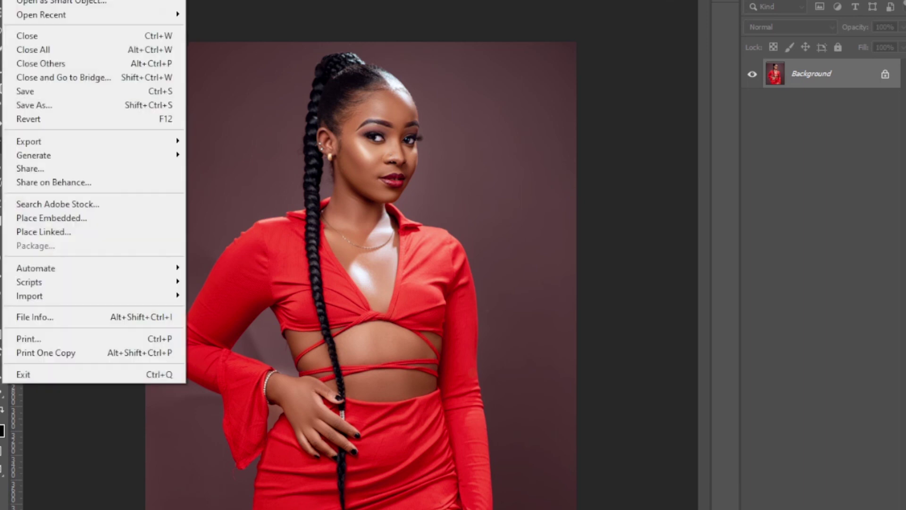
click(27, 120)
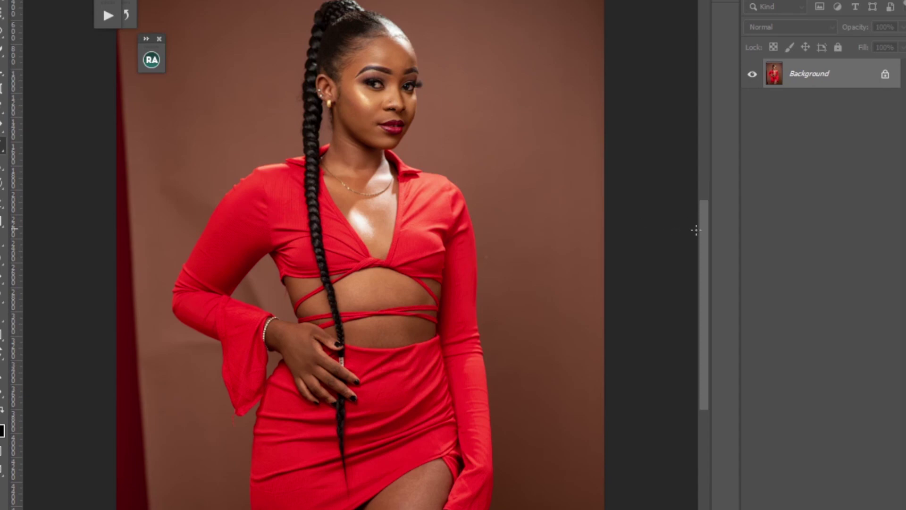
mouse_move(706, 232)
mouse_down()
mouse_move(709, 204)
mouse_move(707, 235)
mouse_up()
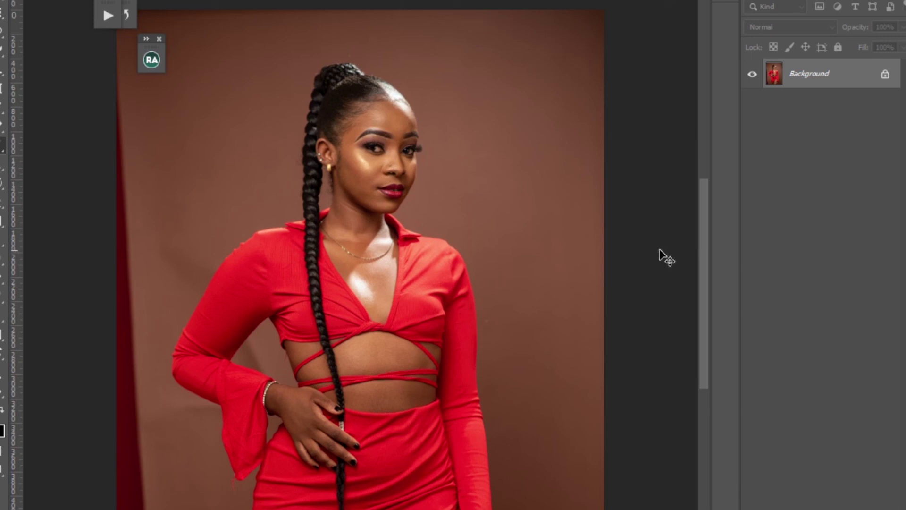
key(ctrl+Tab)
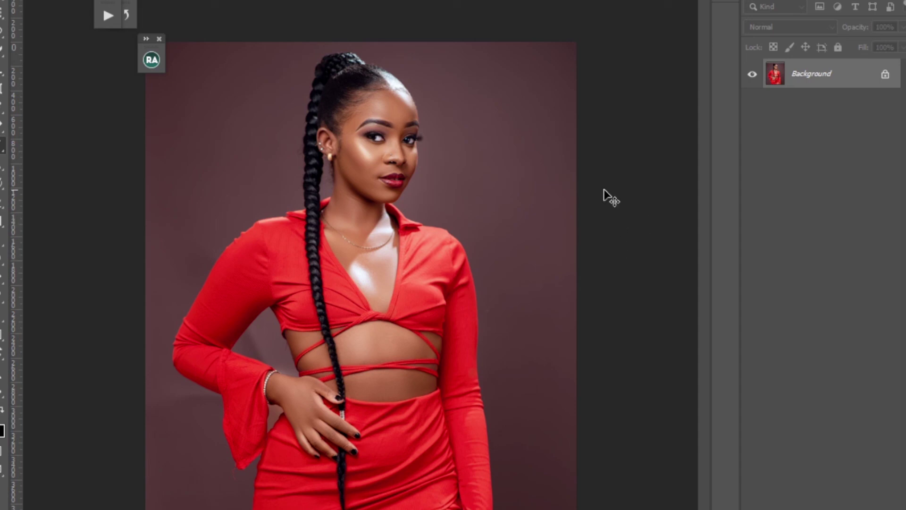
- Use the Patch tool to smooth the backdrop fold below the elbow of the bent arm with clean nearby backdrop
key(ctrl+plus)
key(ctrl+plus)
key(ctrl+plus)
key(space)
drag(298, 394, 431, 312)
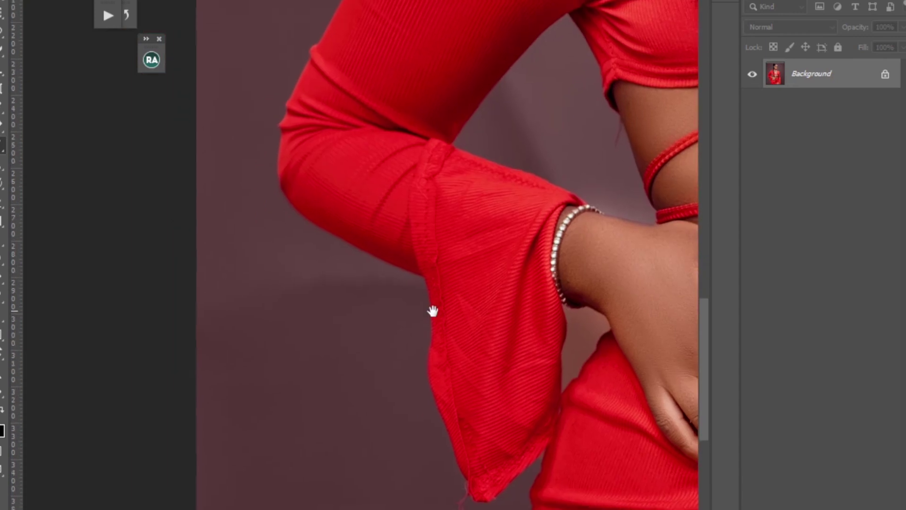
right_click(1, 128)
click(39, 154)
mouse_move(230, 283)
mouse_down()
mouse_move(295, 246)
mouse_move(372, 266)
mouse_move(398, 284)
mouse_move(320, 328)
mouse_move(226, 333)
mouse_up()
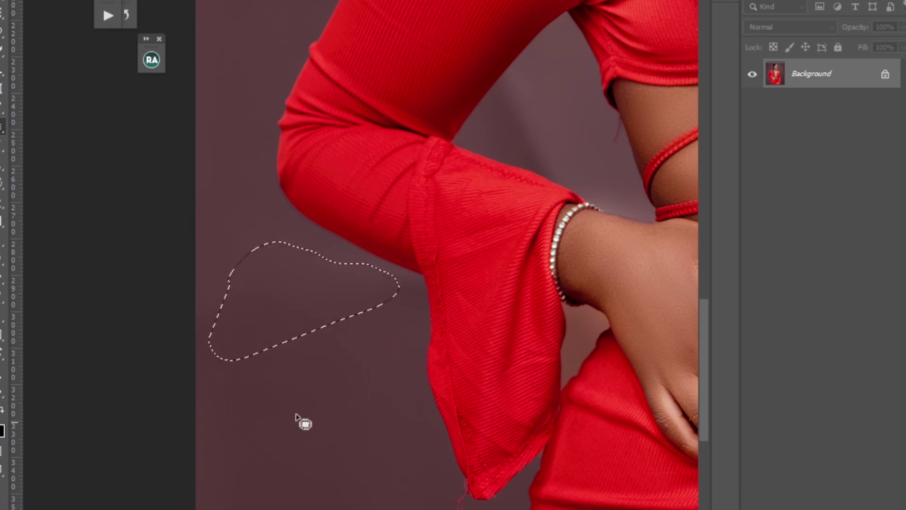
mouse_move(265, 238)
mouse_down()
mouse_move(236, 294)
mouse_move(282, 267)
mouse_up()
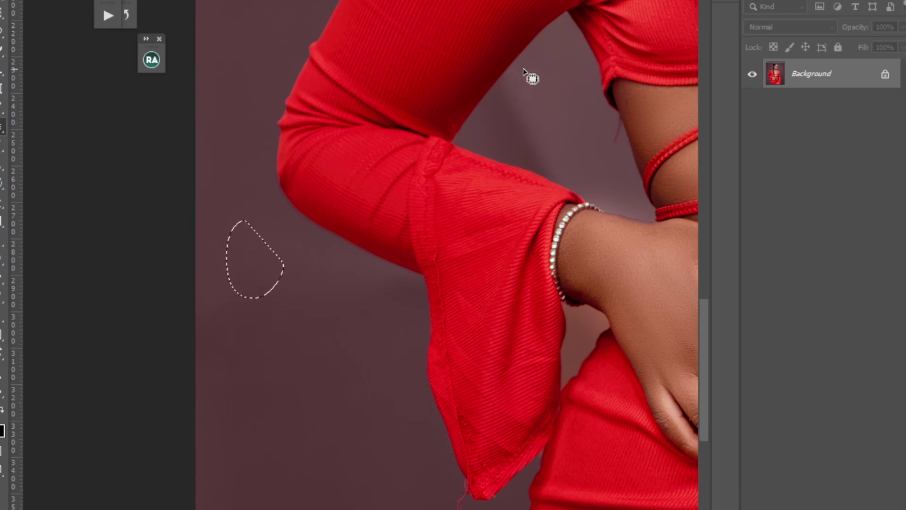
- Patch the backdrop crease between the bent arm and the waist, and clear the selection
mouse_move(523, 69)
mouse_down()
mouse_move(500, 90)
mouse_move(487, 129)
mouse_move(540, 172)
mouse_up()
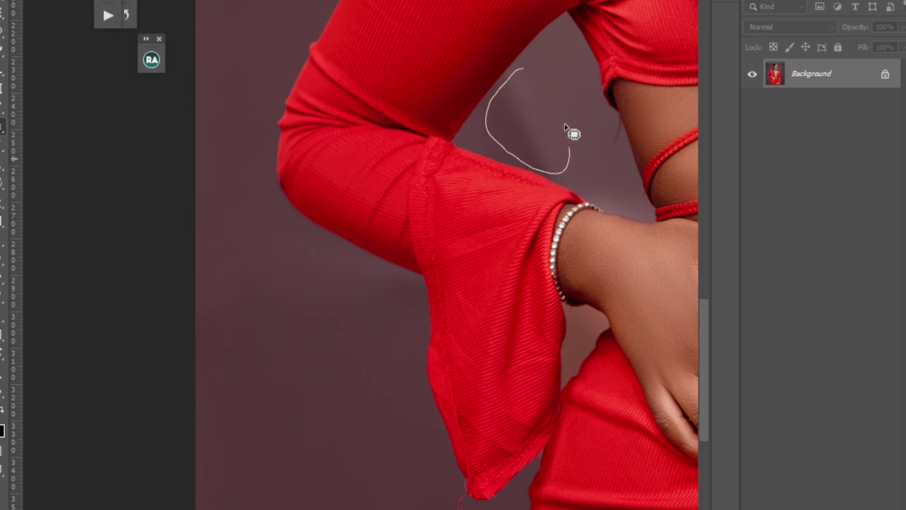
mouse_move(565, 123)
mouse_down()
mouse_move(556, 126)
mouse_move(565, 115)
mouse_move(629, 203)
mouse_up()
key(ctrl+d)
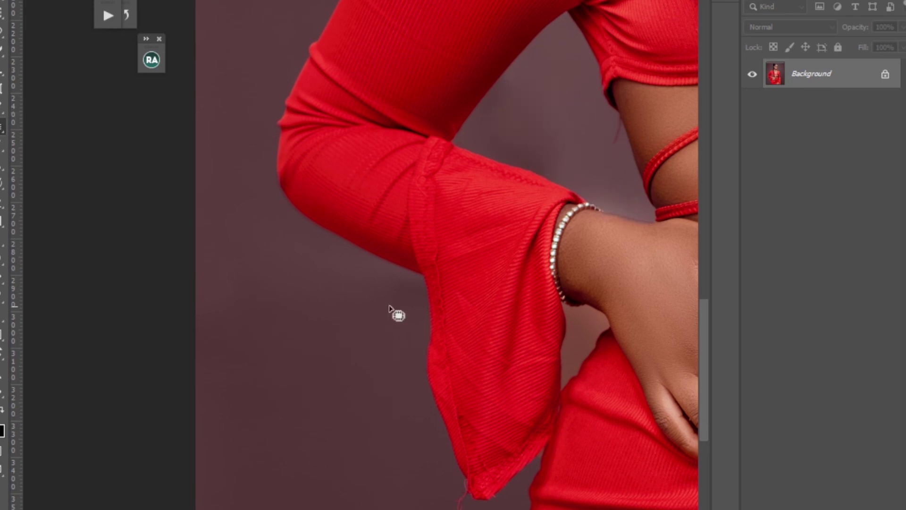
- Patch the uneven backdrop areas beside the flared sleeve cuff and clear the selection
drag(381, 302, 366, 313)
drag(309, 385, 301, 416)
mouse_move(452, 477)
mouse_down()
mouse_move(474, 507)
mouse_move(405, 509)
mouse_move(373, 461)
mouse_up()
key(ctrl+d)
- Check the rest of the backdrop and patch the small area beside the braid at ear level
scroll(371, 438, right, 10)
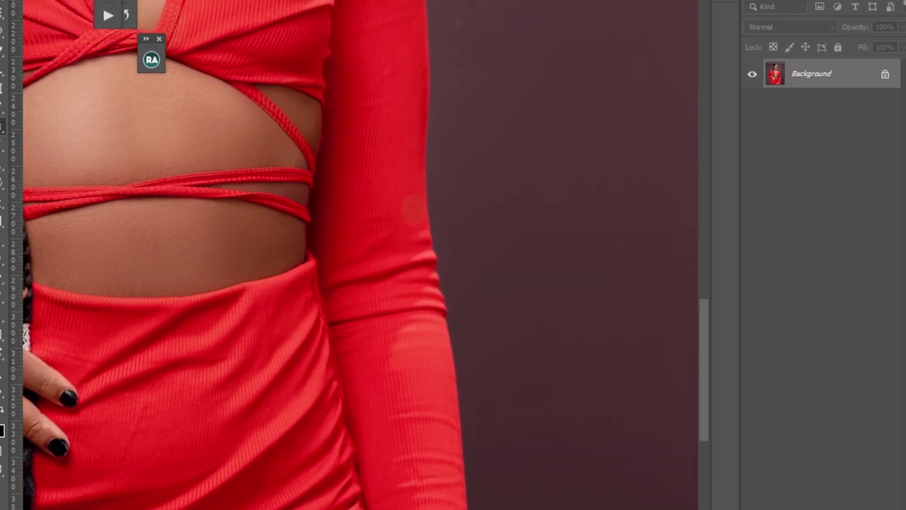
scroll(382, 439, left, 10)
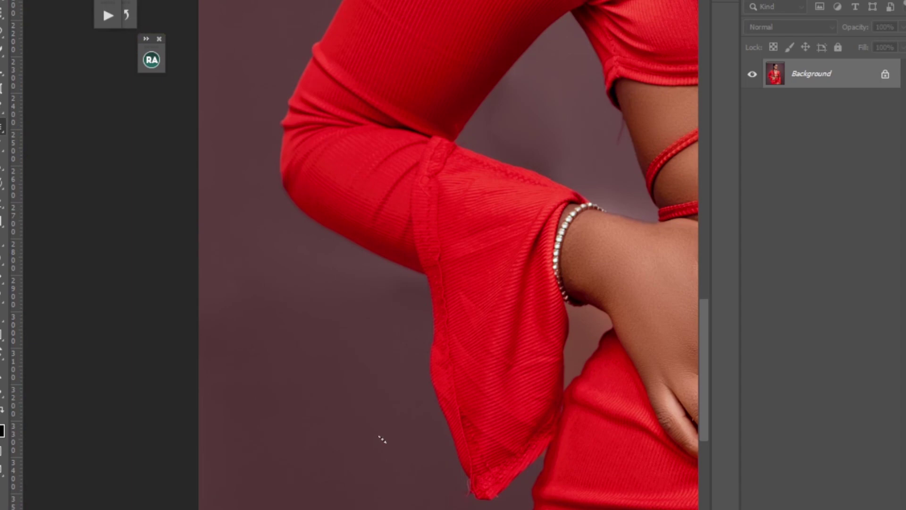
scroll(381, 439, right, 12)
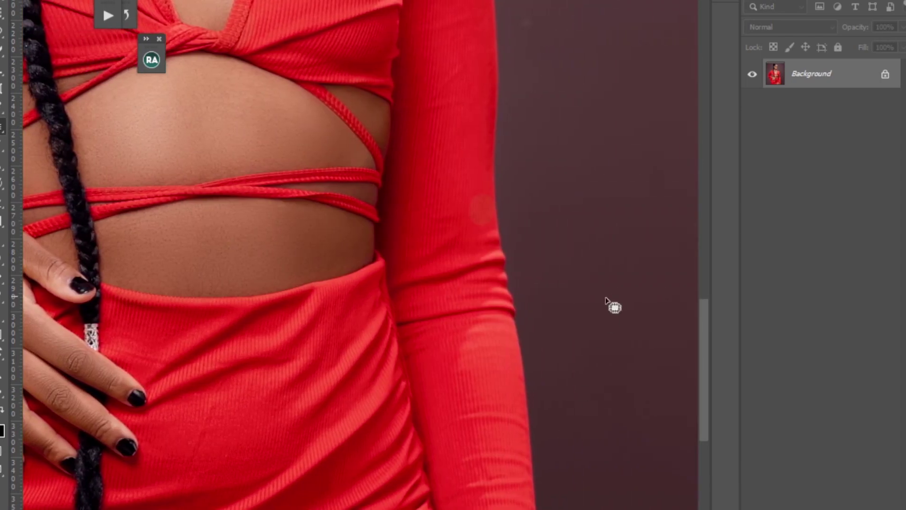
drag(692, 348, 698, 266)
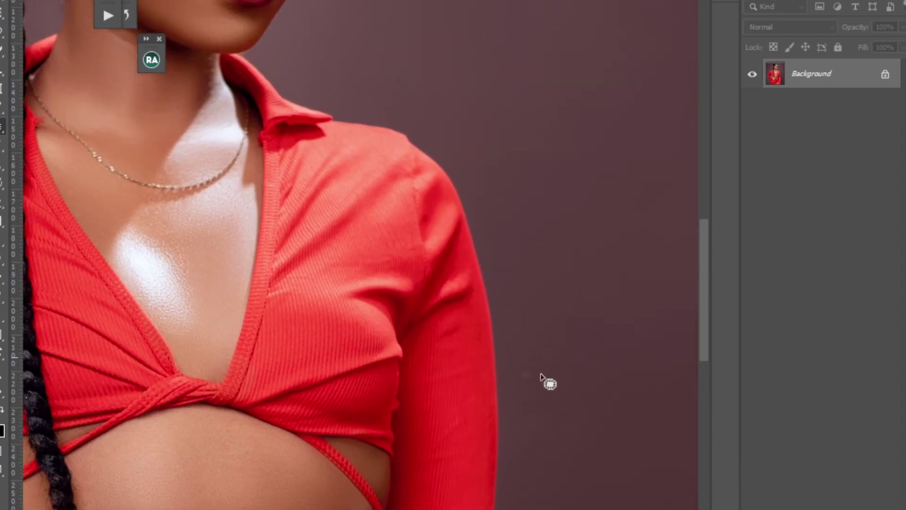
drag(707, 321, 700, 228)
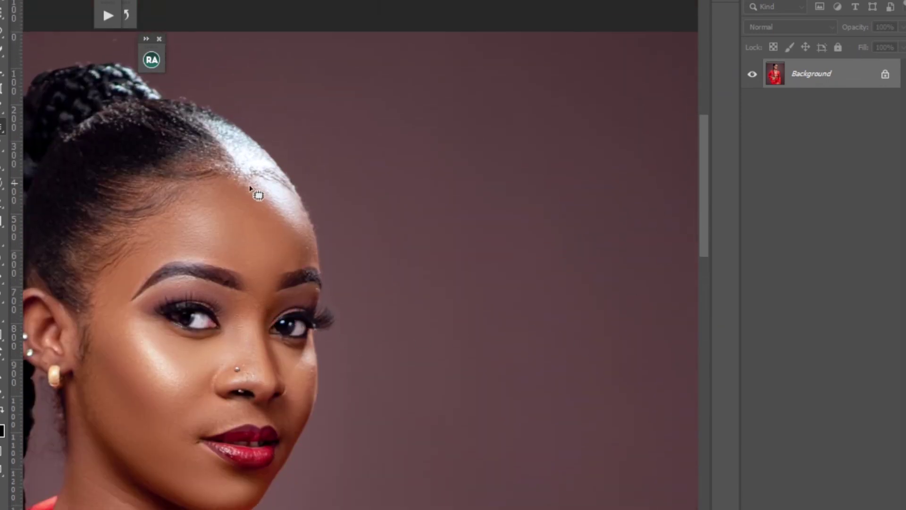
scroll(360, 270, left, 7)
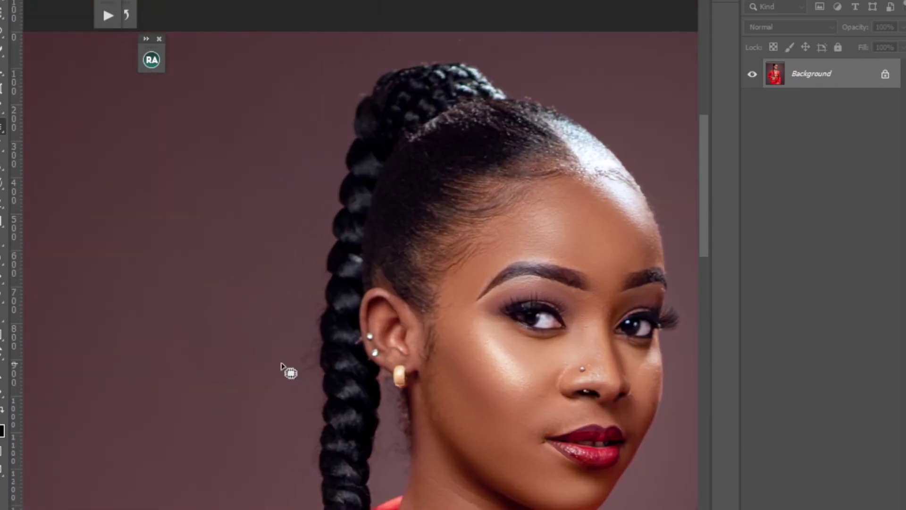
drag(296, 350, 302, 330)
click(274, 351)
key(ctrl+minus)
key(ctrl+minus)
key(ctrl+minus)
key(ctrl+minus)
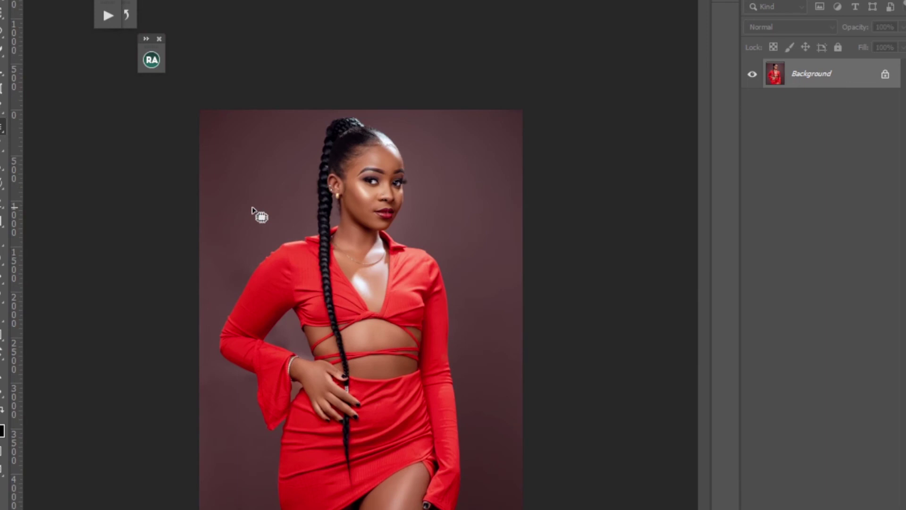
- Add a Vibrance adjustment layer above the Background and raise its vibrance slightly
click(827, 507)
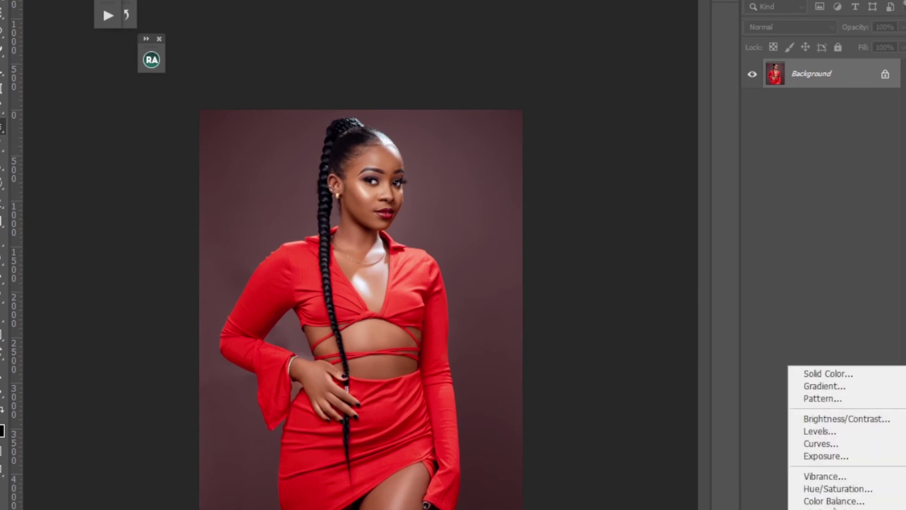
click(829, 478)
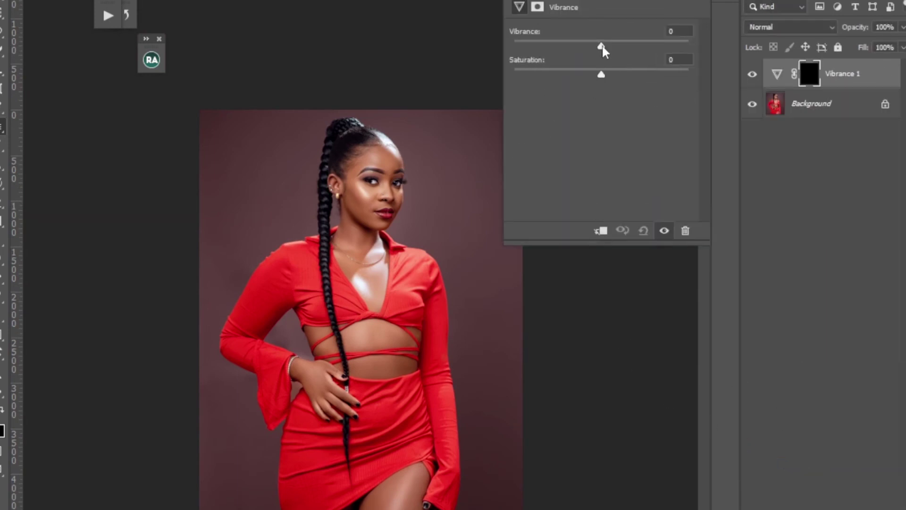
drag(602, 45, 609, 46)
click(680, 5)
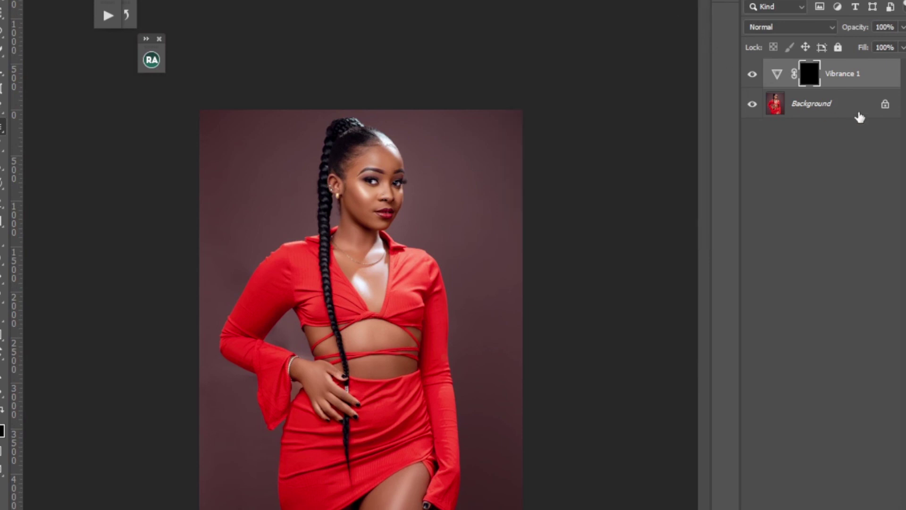
- Invert the Vibrance layer's black mask to white and lower the layer's opacity to about 36%
shift+click(823, 96)
right_click(823, 96)
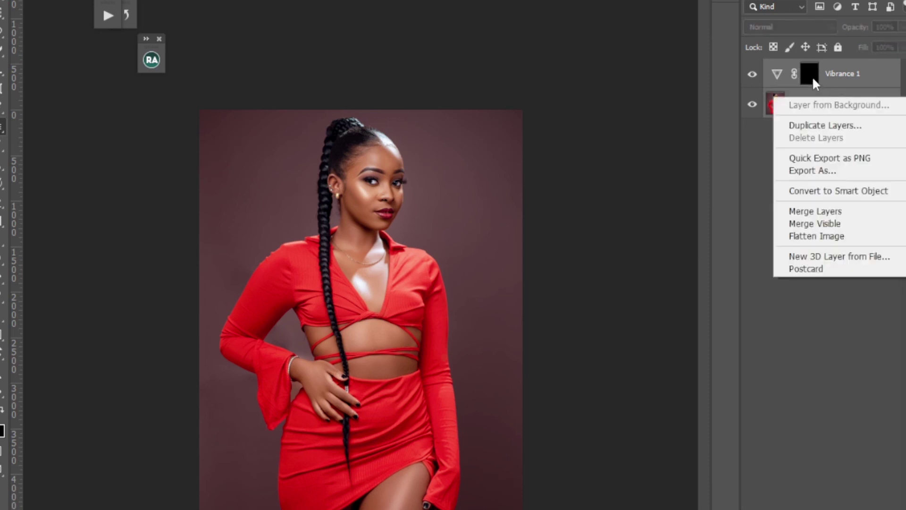
click(812, 76)
click(802, 64)
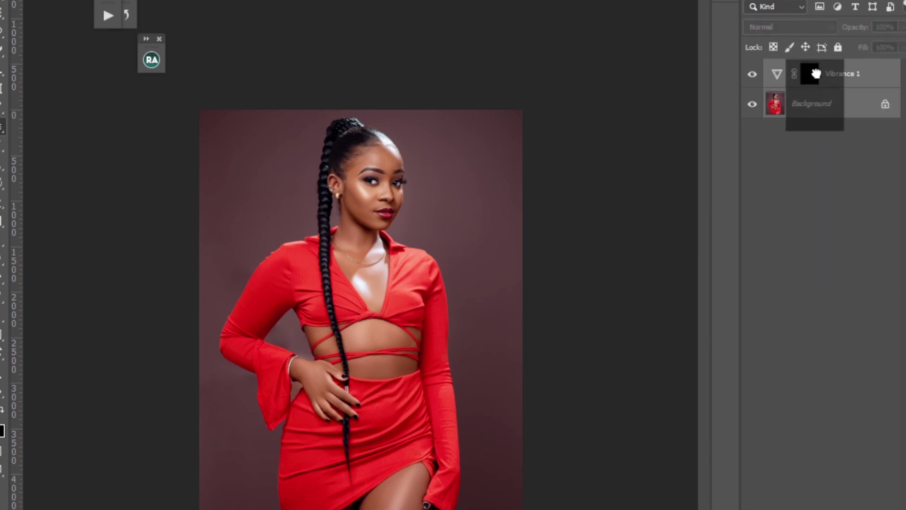
key(ctrl+i)
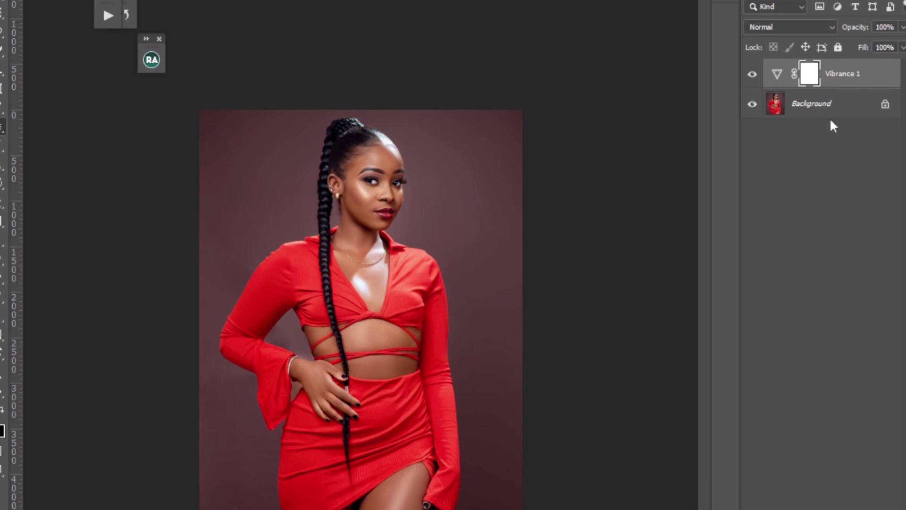
click(903, 27)
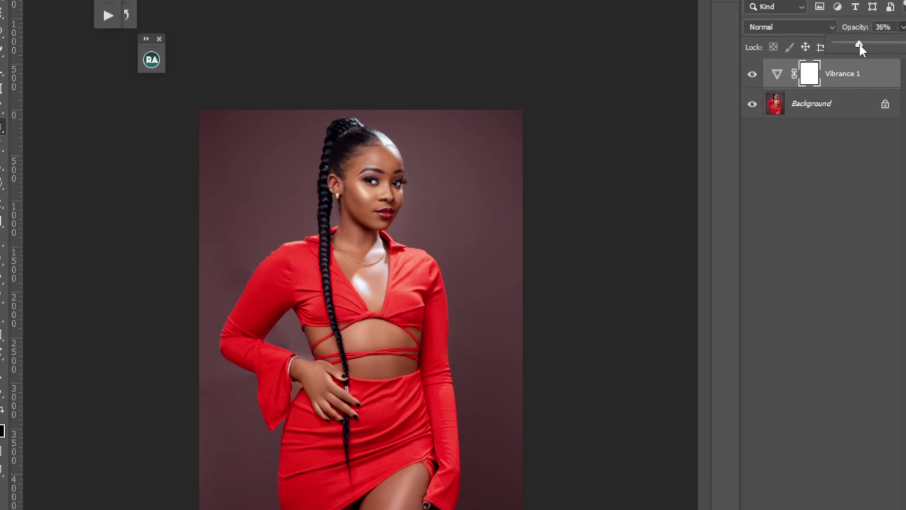
drag(860, 45, 859, 45)
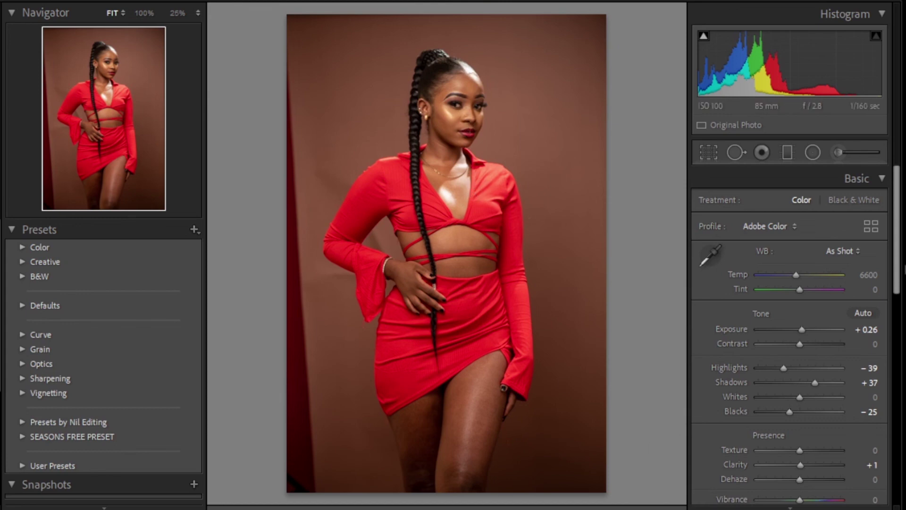
- Switch to Lightroom, reset the original photo's develop settings, and examine the unedited face and upper body up close
key(ctrl+shift+r)
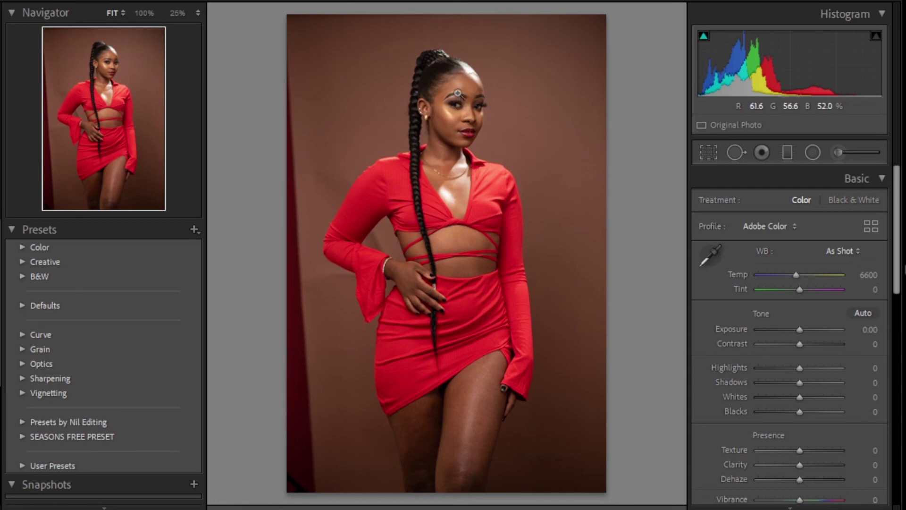
click(447, 96)
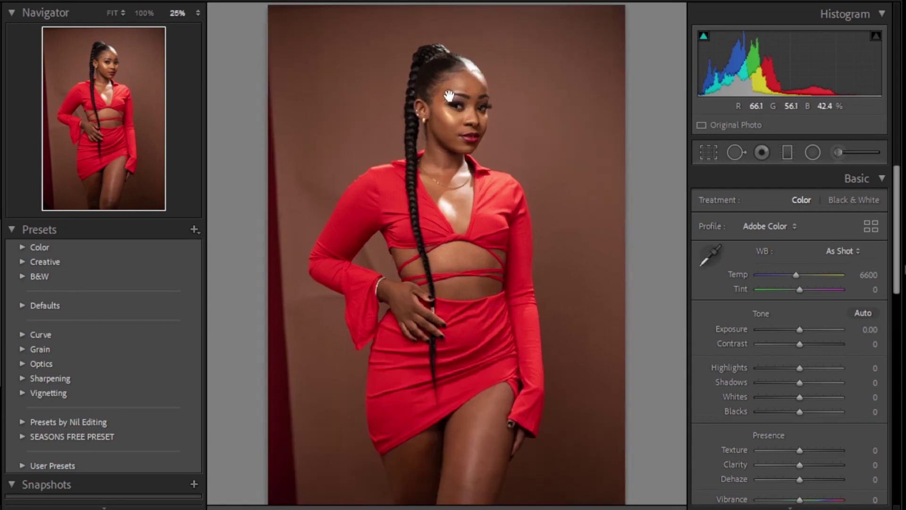
click(454, 123)
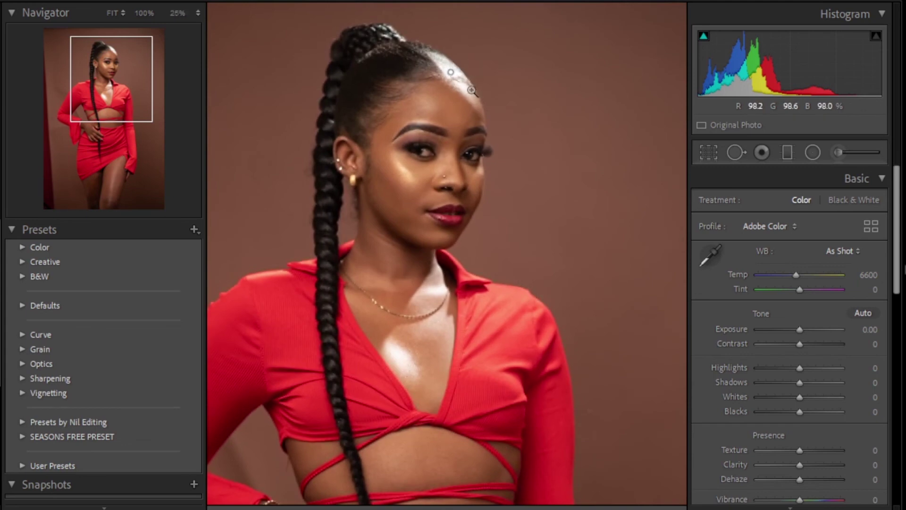
click(472, 71)
click(473, 66)
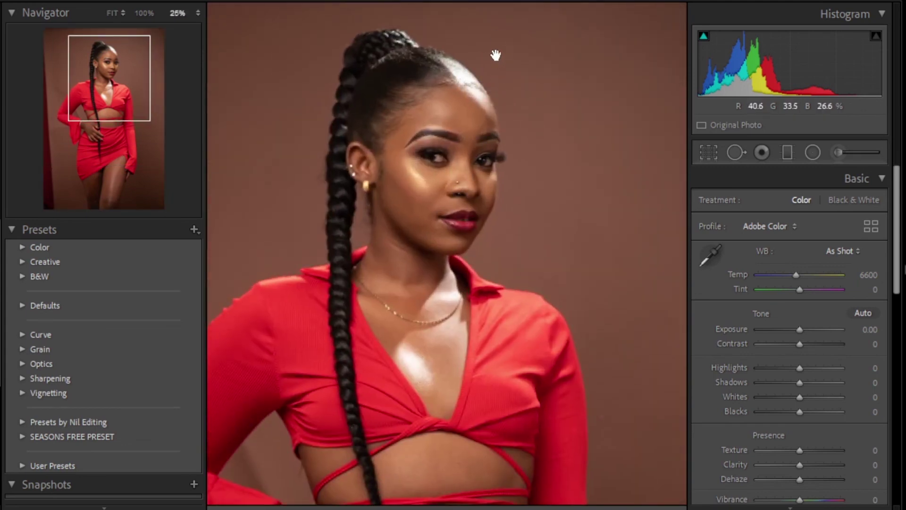
click(449, 271)
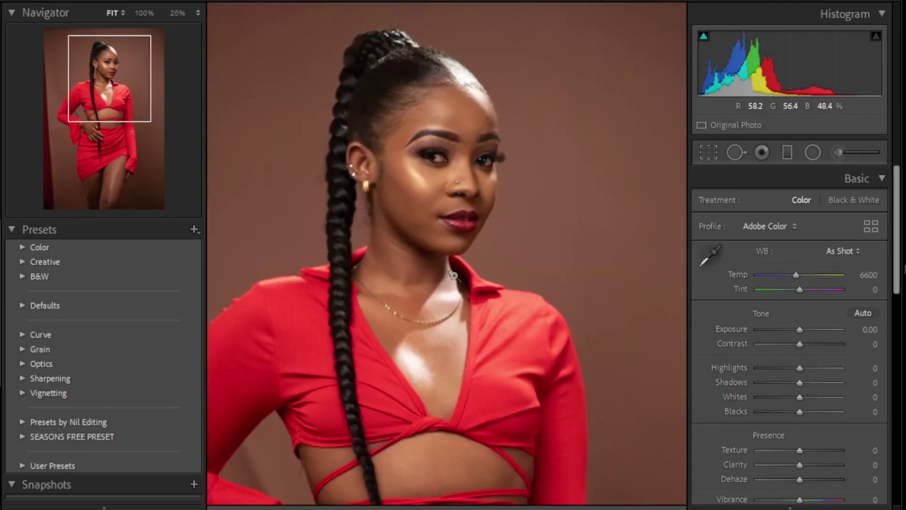